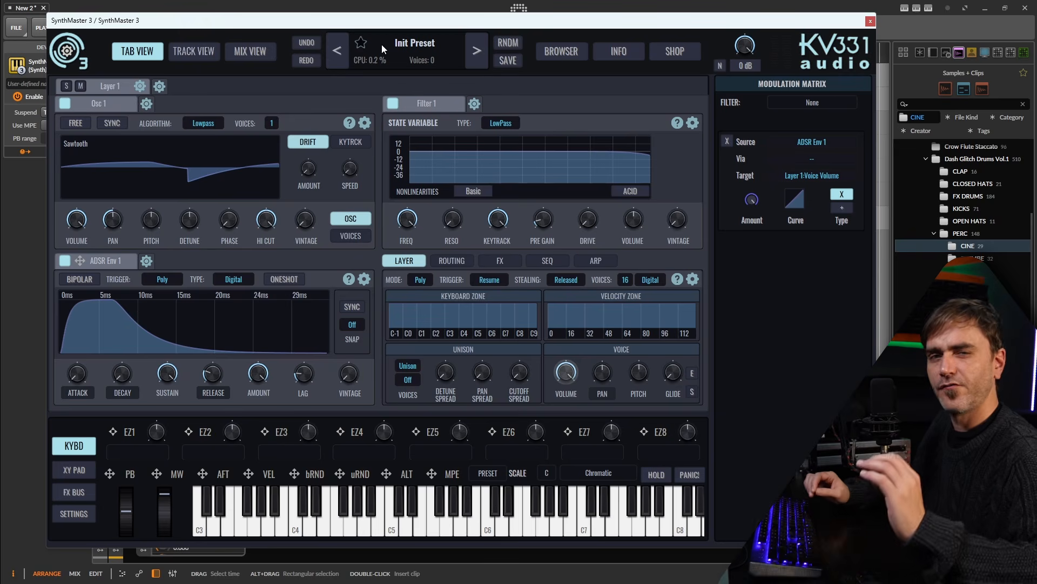
Step: Load the Init preset to start from a blank patch
left_click(419, 42)
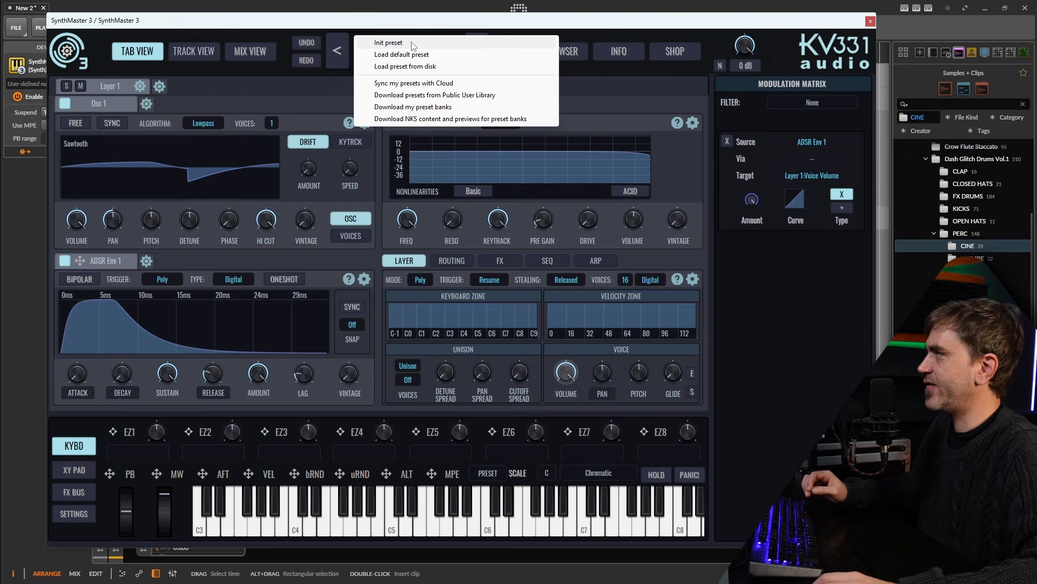
left_click(411, 42)
left_click(413, 43)
left_click(408, 43)
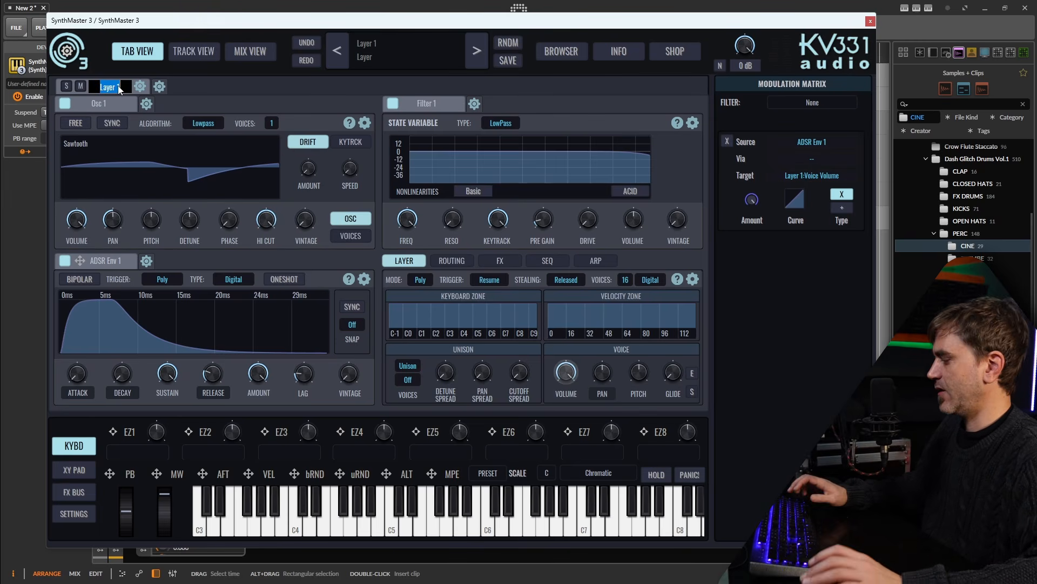
Step: Rename Layer 1 as Drum1
type("Dru")
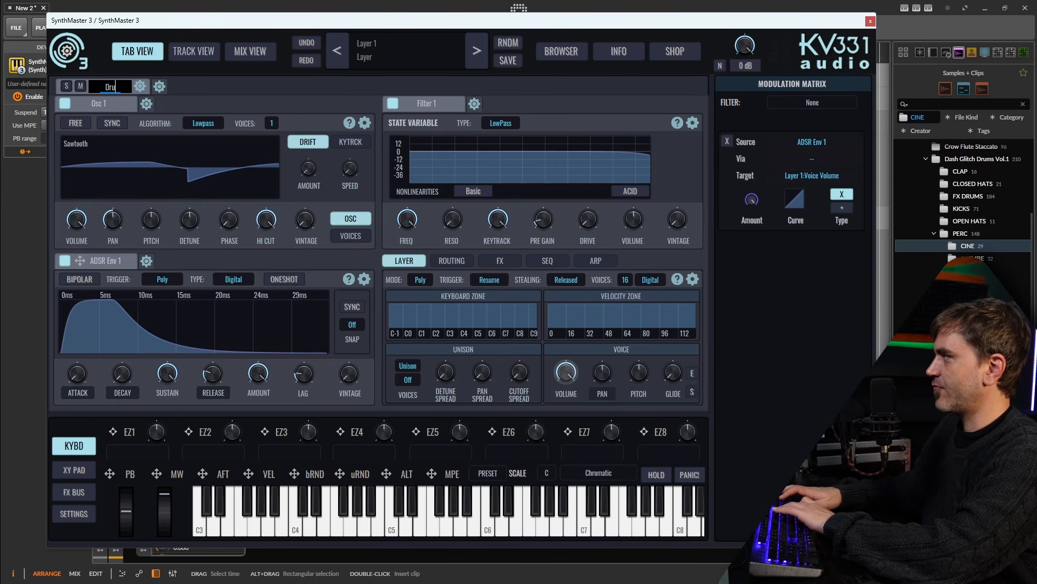
type("m1")
key("Return")
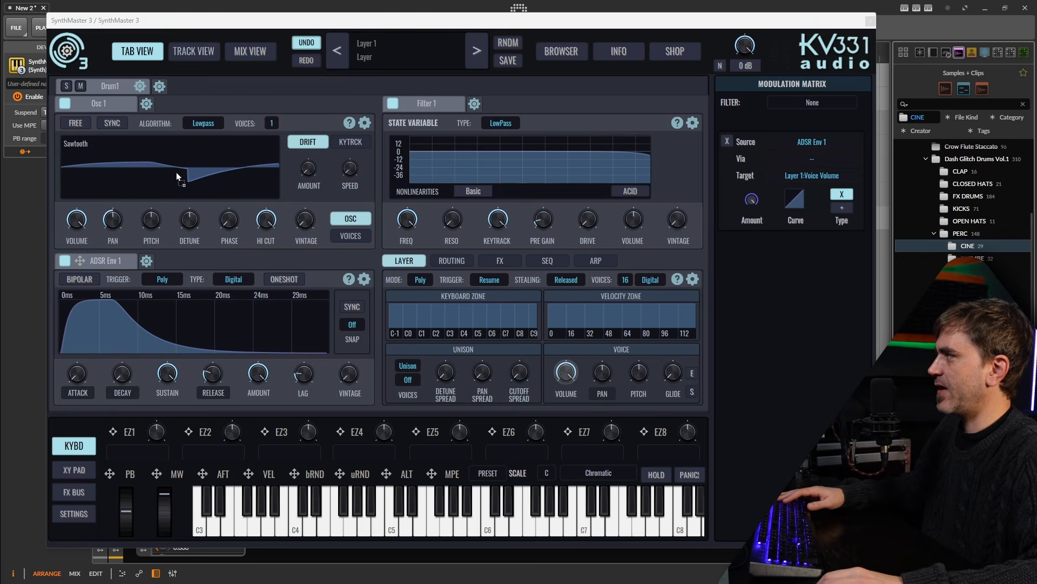
Step: Load DGSDV1-CINE-26.wav into Drum1's Osc 1 and switch ADSR Env 1 to one-shot
left_click_drag(176, 172, 175, 172)
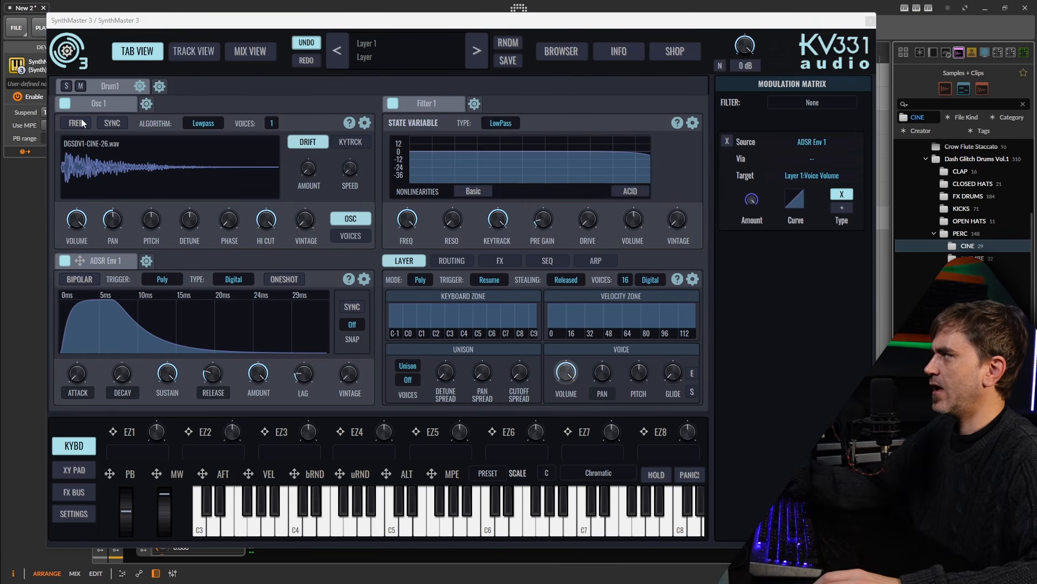
left_click(292, 279)
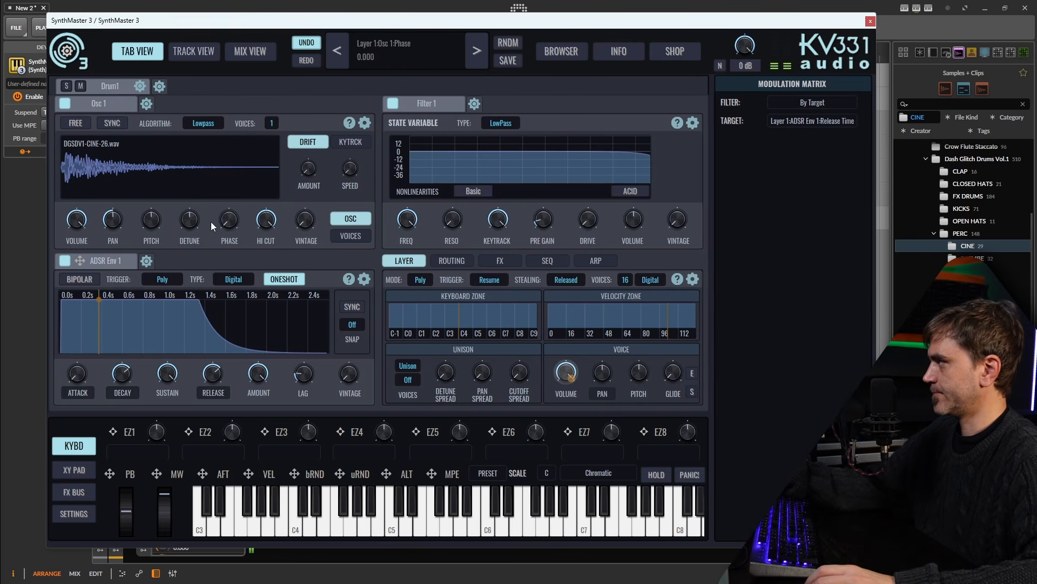
left_click(160, 86)
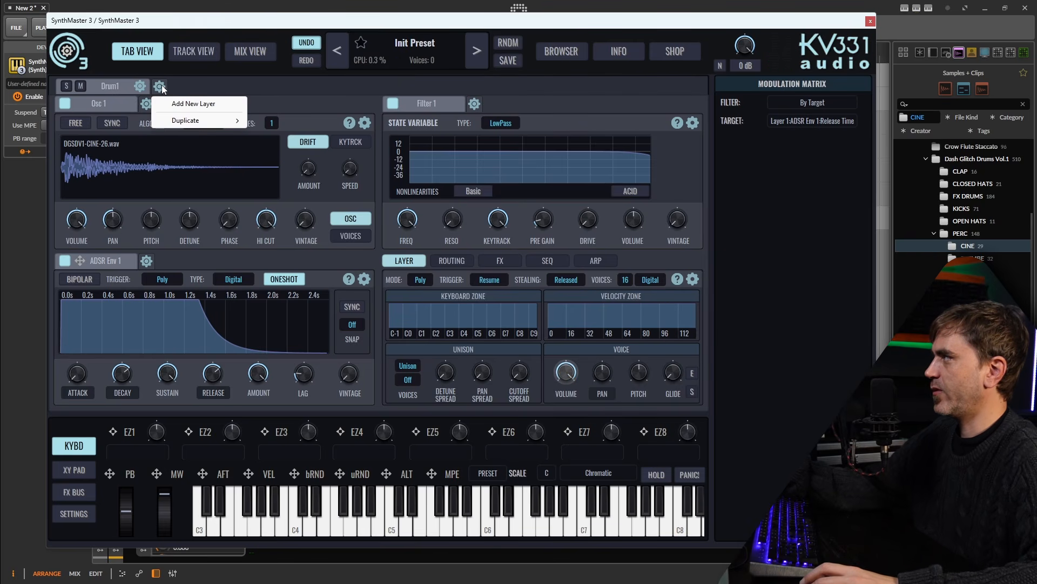
left_click(189, 105)
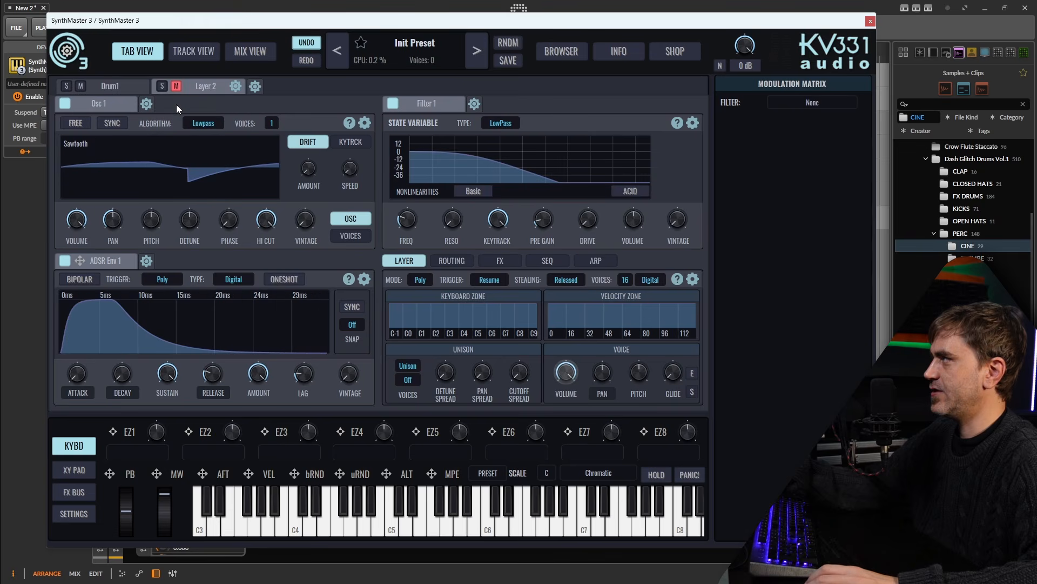
left_click(255, 85)
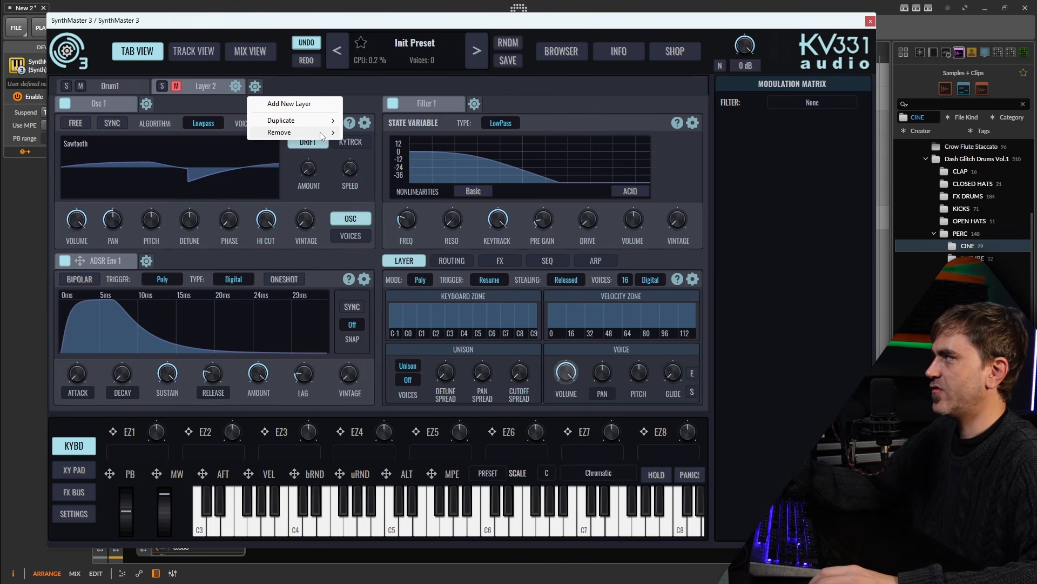
mouse_move(324, 133)
left_click(370, 144)
Step: Duplicate the Drum1 layer
left_click(159, 86)
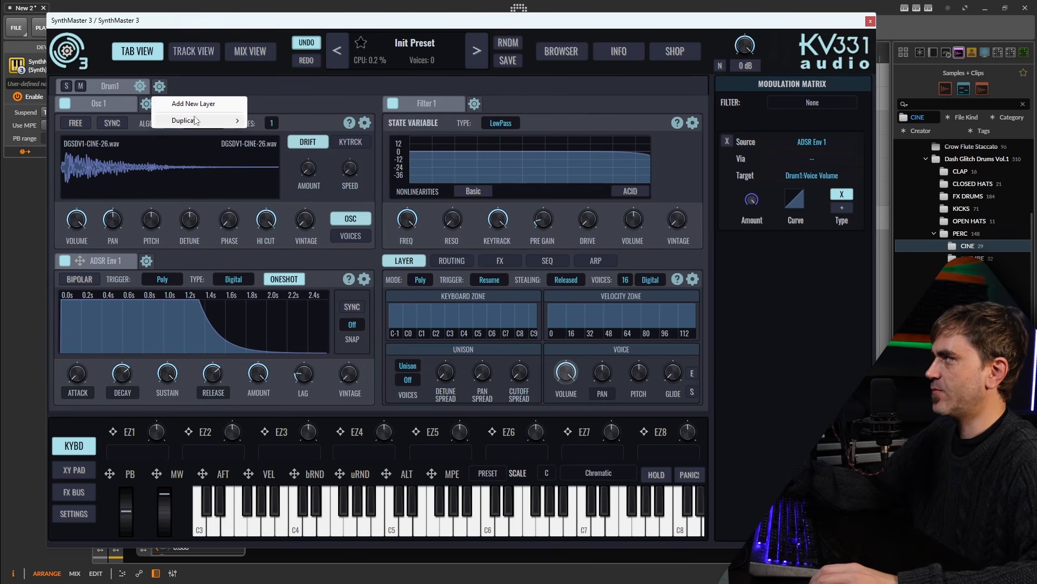
mouse_move(216, 118)
left_click(274, 119)
Step: Rename the duplicated layer as Drum2 and load DGSDV1-CINE-20.wav into its Osc 1
double_click(204, 87)
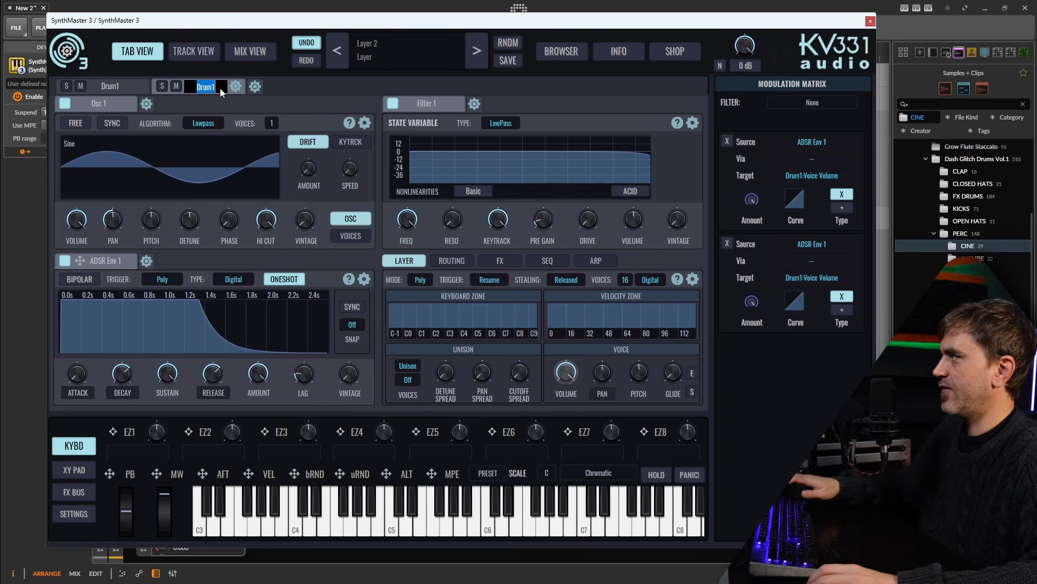
type("2")
key("Return")
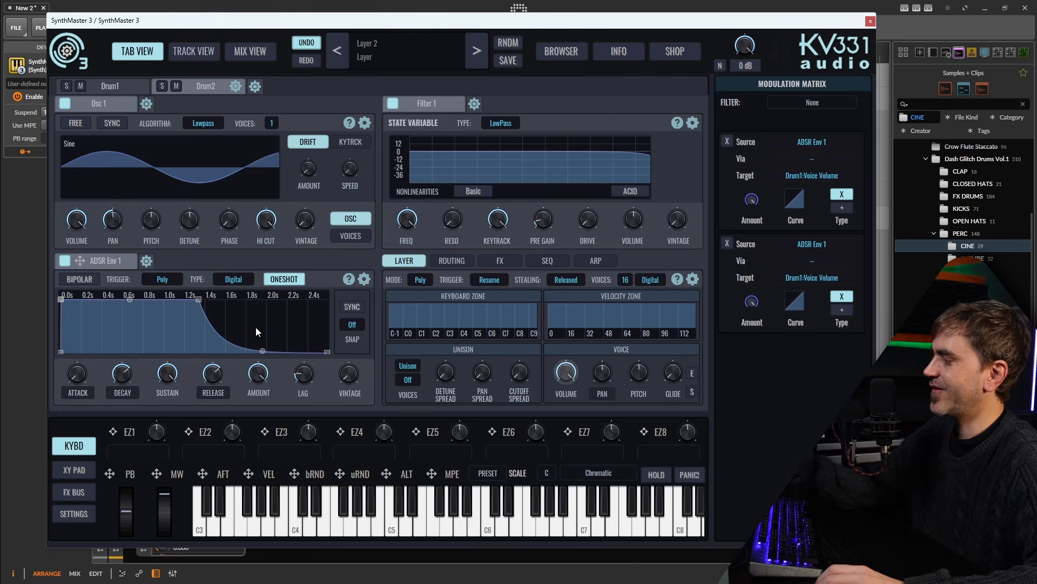
left_click(962, 422)
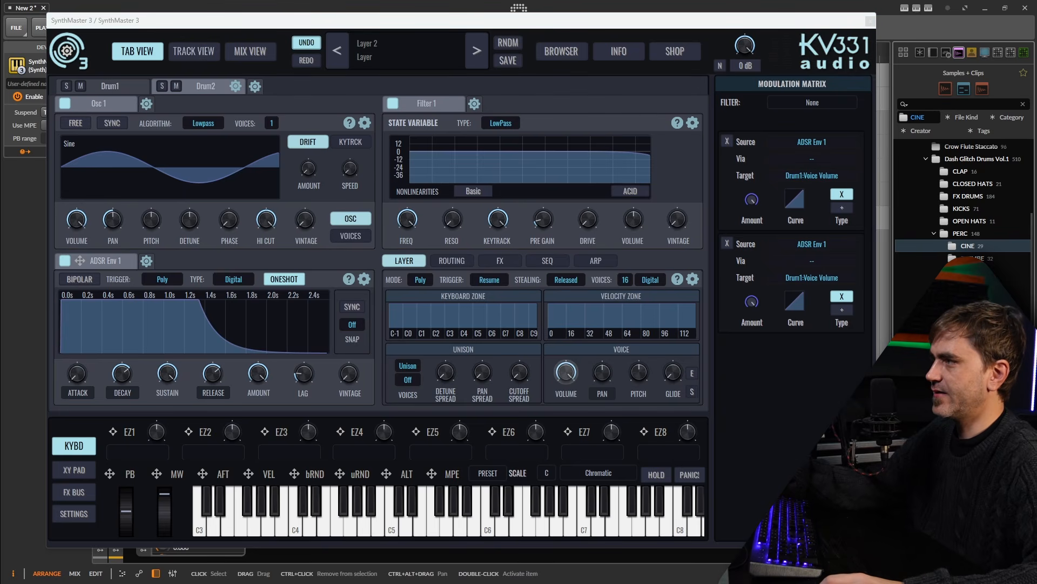
left_click_drag(211, 178, 212, 178)
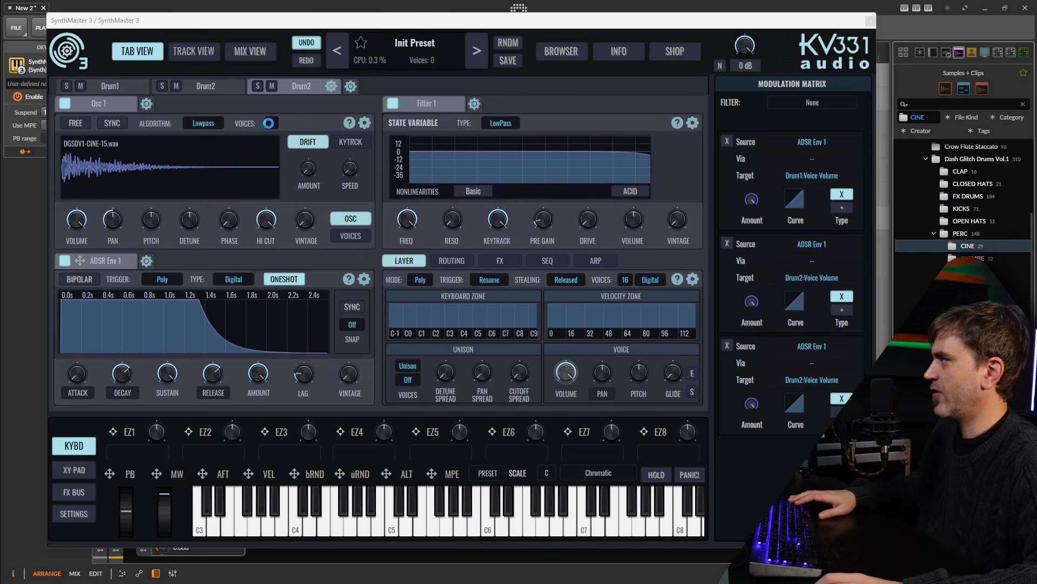
Step: Rename the third layer as Drum3 and create a fourth drum layer
double_click(303, 87)
left_click(315, 87)
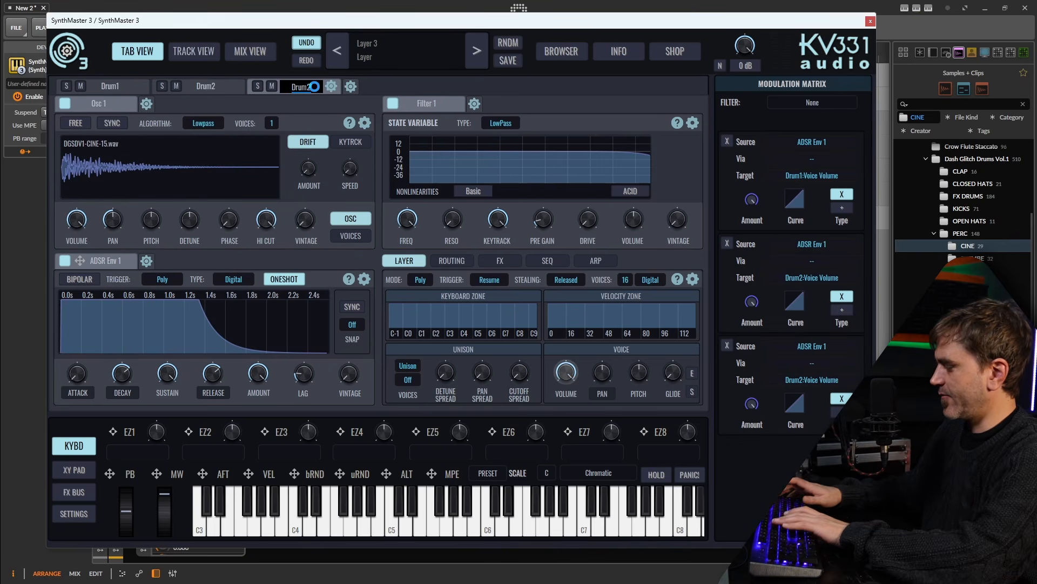
type("3")
key("Return")
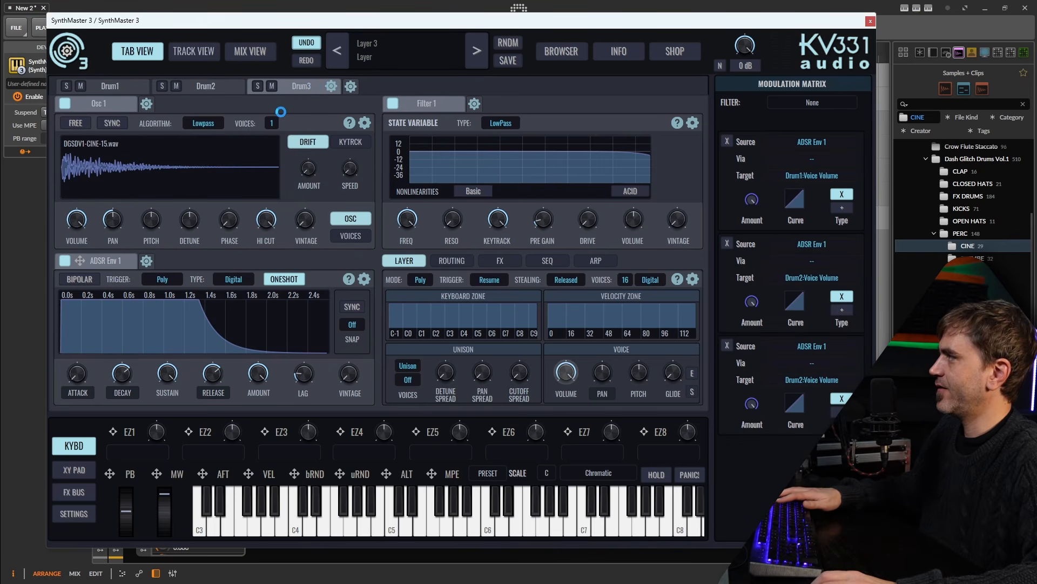
left_click(351, 86)
left_click(389, 104)
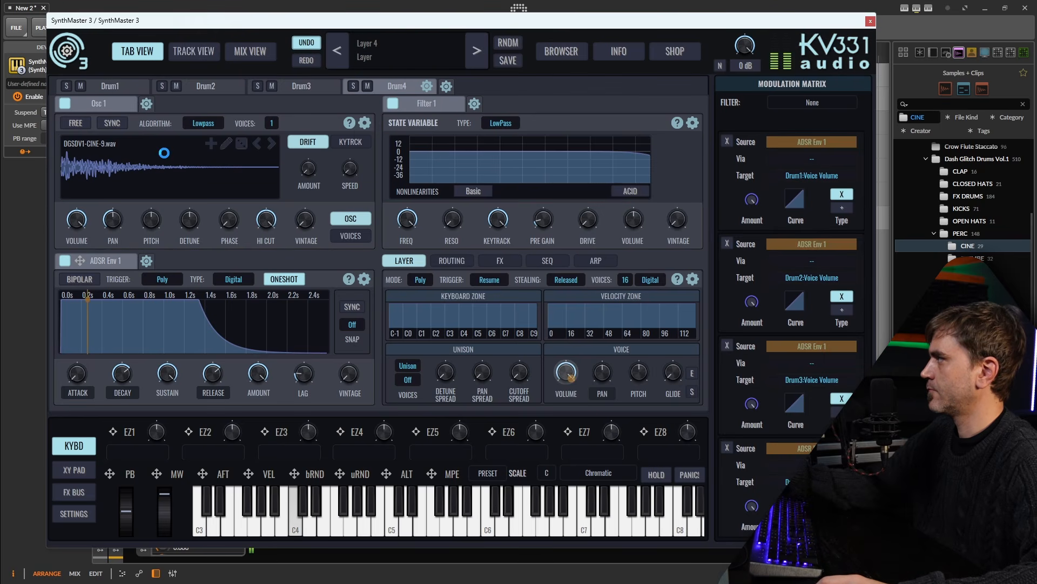
Step: Enable the Drum1 layer's sequencer and set its mode to Drum Part
left_click(111, 86)
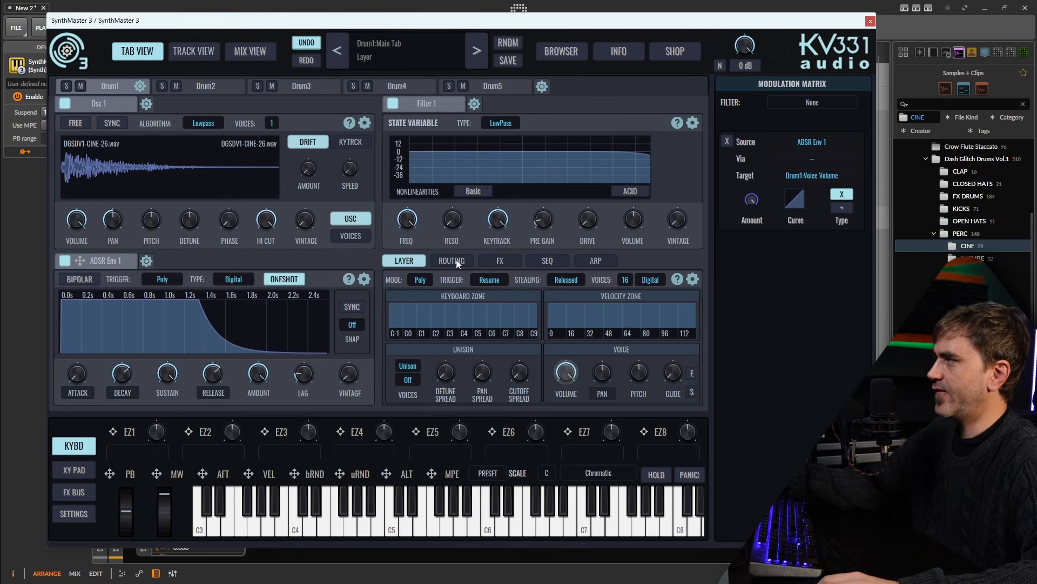
left_click(547, 260)
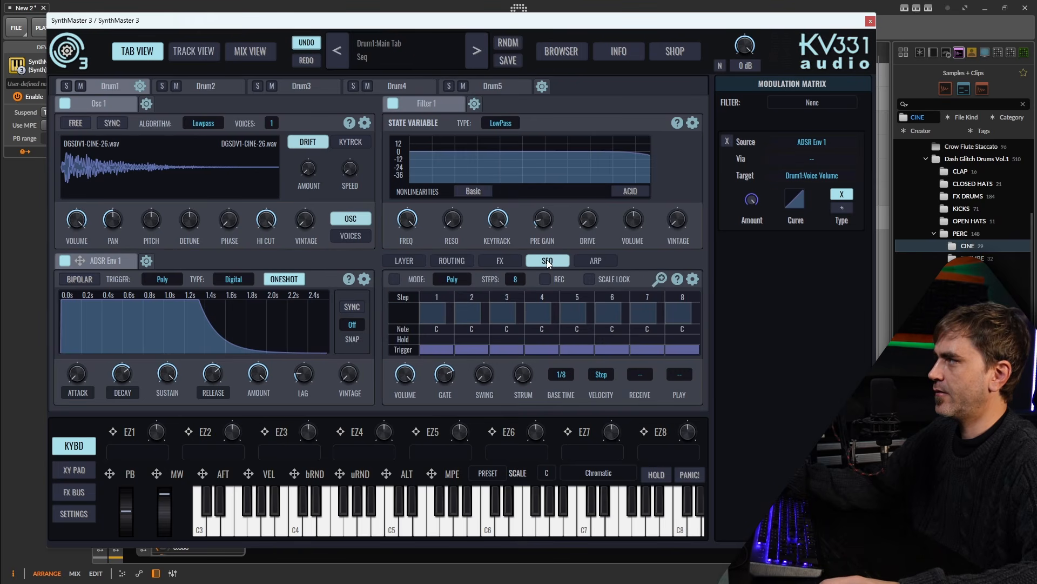
left_click(451, 279)
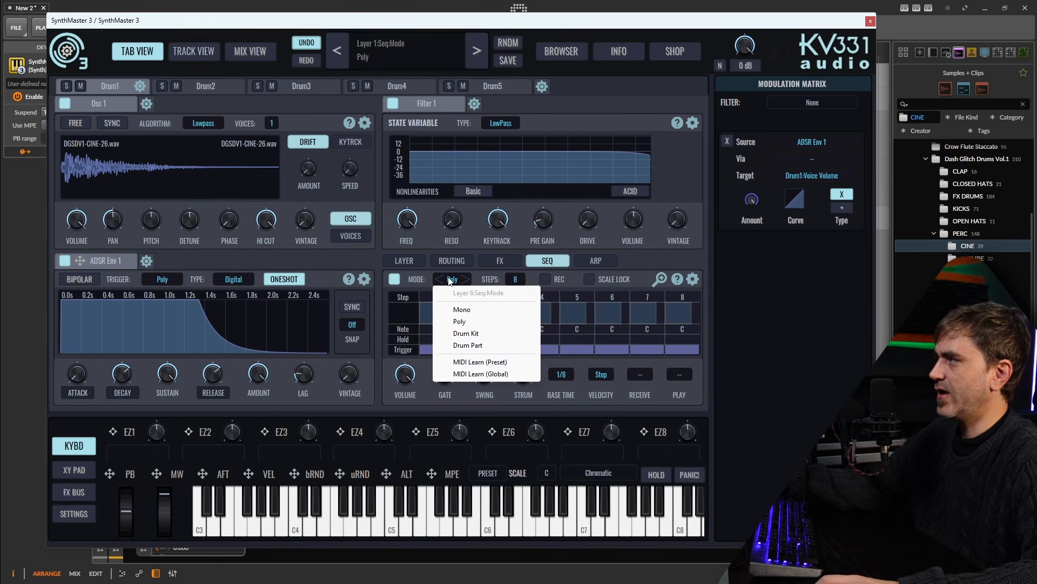
left_click(468, 345)
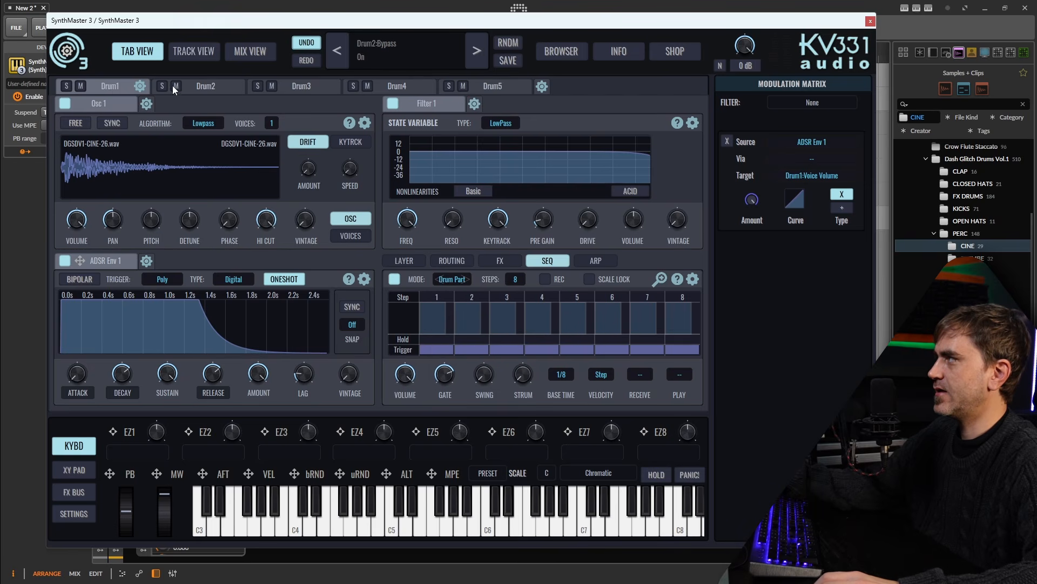
Step: Set the Drum2 layer's sequencer to Drum Part mode
left_click(209, 86)
left_click(540, 259)
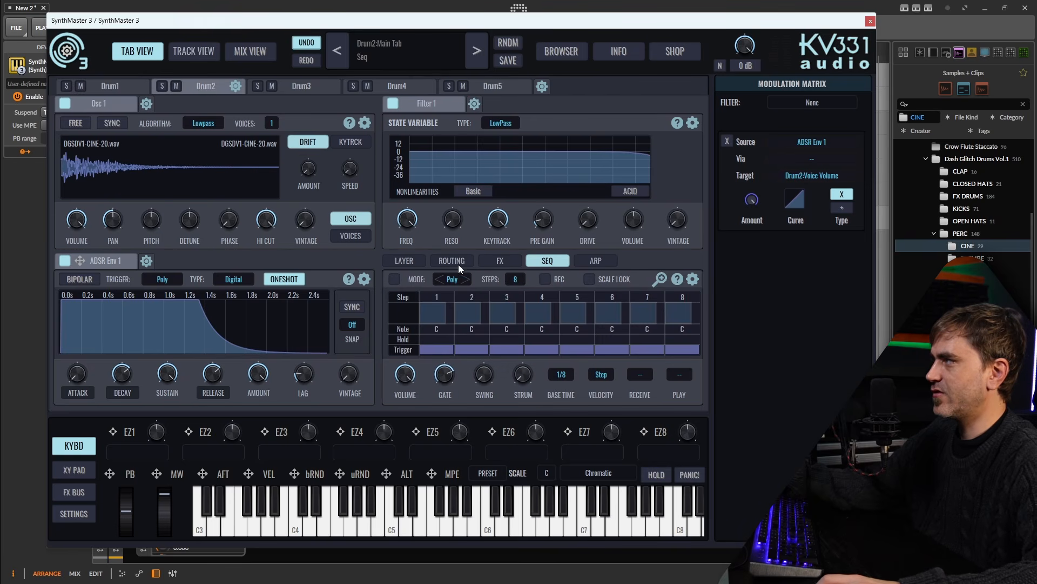
left_click(460, 277)
left_click(476, 324)
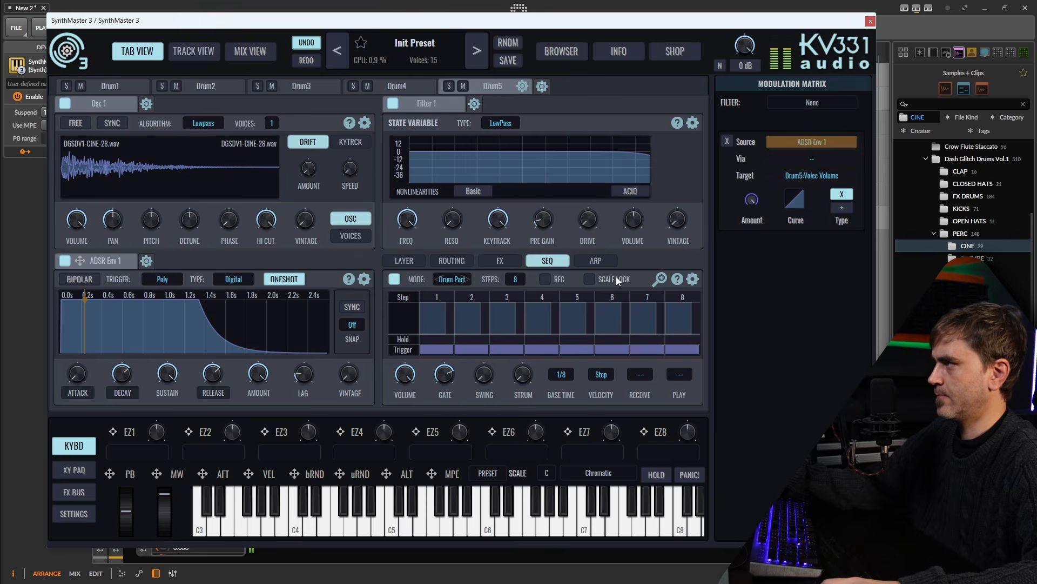
Step: Open the master drum sequence editor and clear steps 2 and 6 of Drum1
left_click(660, 278)
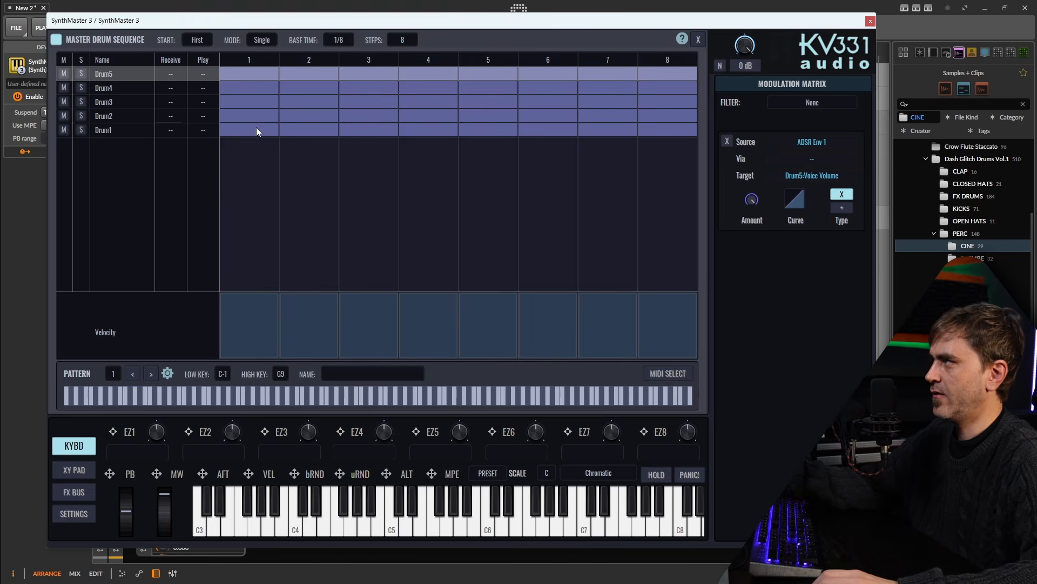
left_click(308, 121)
left_click(558, 133)
left_click(313, 129)
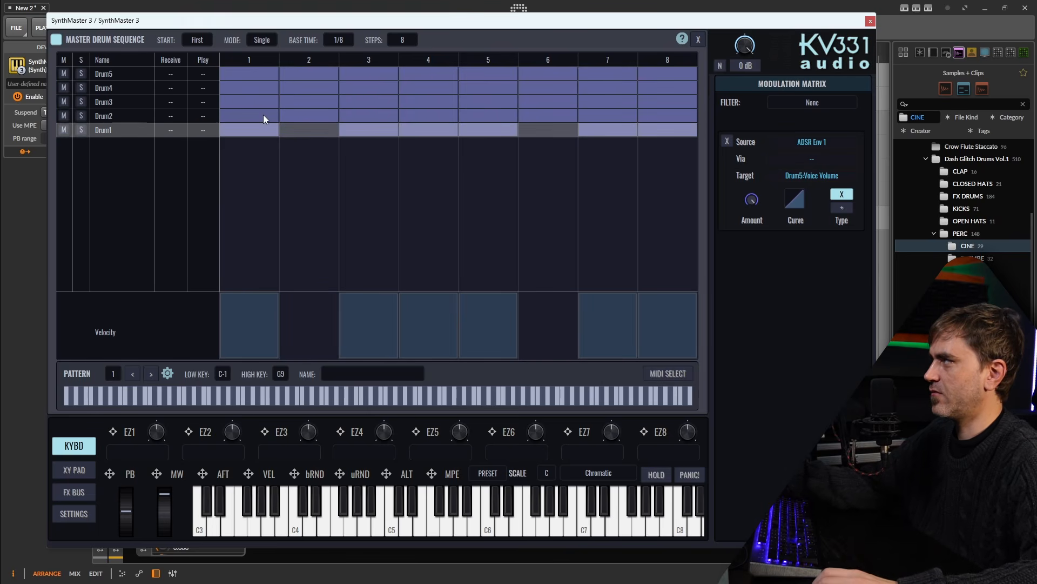
Step: Clear step 1 of Drum2 and Drum3, step 2 of Drum4, and steps 1 and 2 of Drum5
left_click(264, 115)
left_click(258, 101)
left_click(296, 88)
left_click(248, 73)
left_click(302, 73)
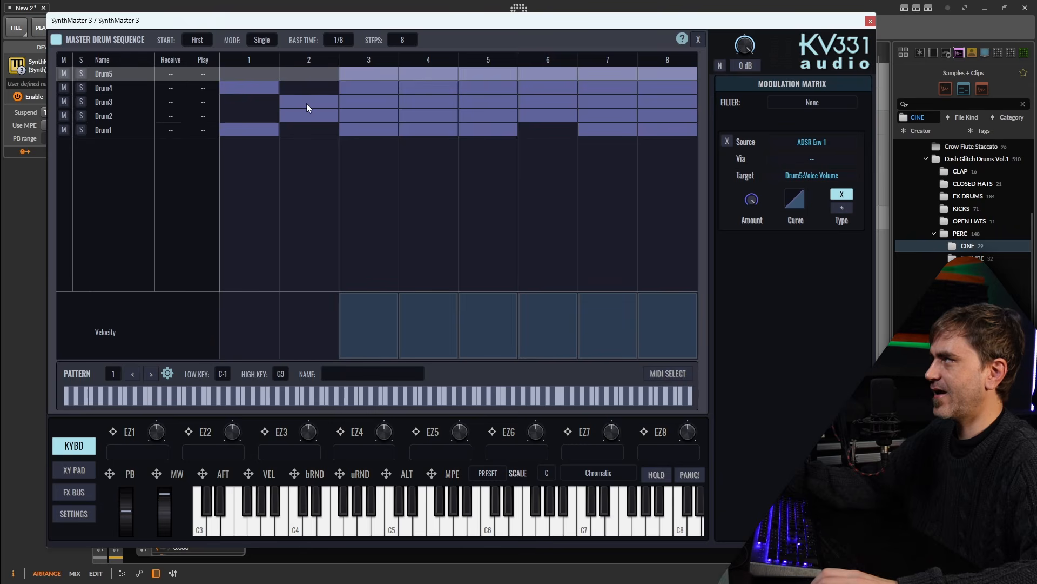
Step: Clear steps 2 and 3 of Drum3 and step 3 of Drum2
left_click(306, 102)
left_click(363, 105)
left_click(365, 116)
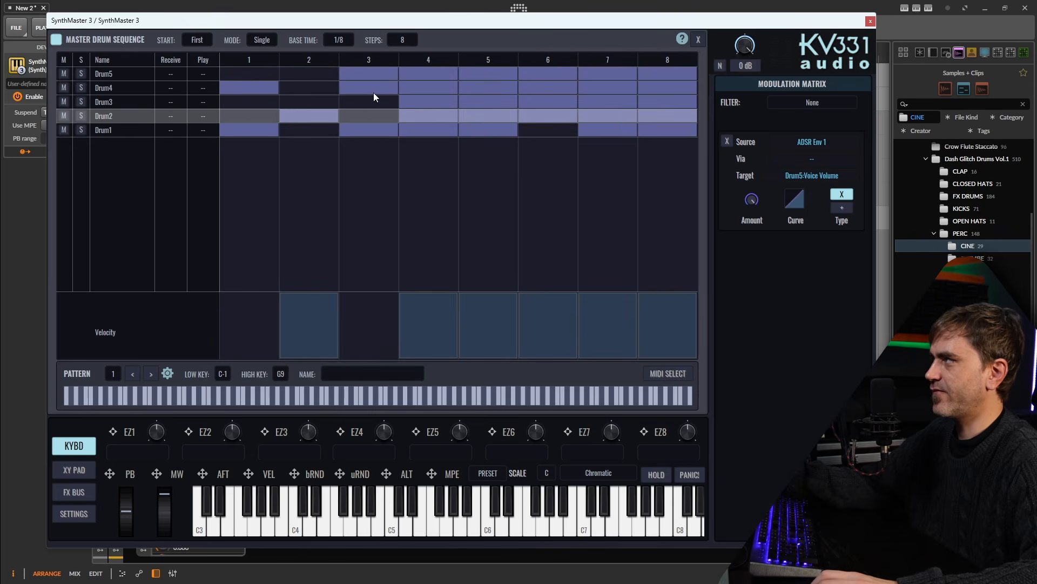
Step: Clear step 4 of Drum4 and steps 3 to 6 of Drum5
left_click(420, 85)
left_click(393, 73)
left_click(426, 73)
left_click(486, 74)
left_click(543, 76)
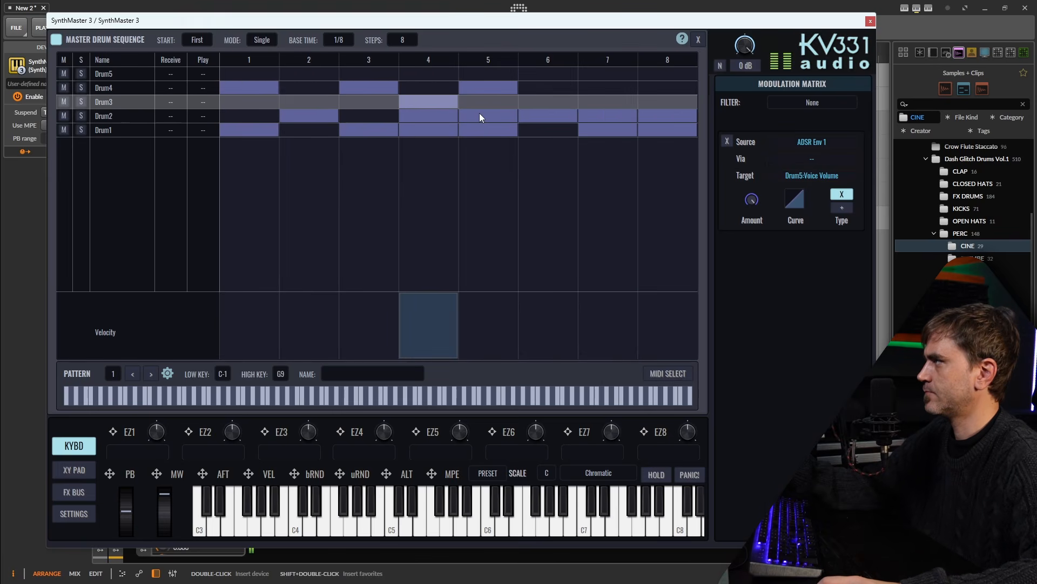
Step: Clear steps 4 and 5 of Drum2 and step 1 of Drum4, leaving step 1 of Drum3 off
double_click(480, 117)
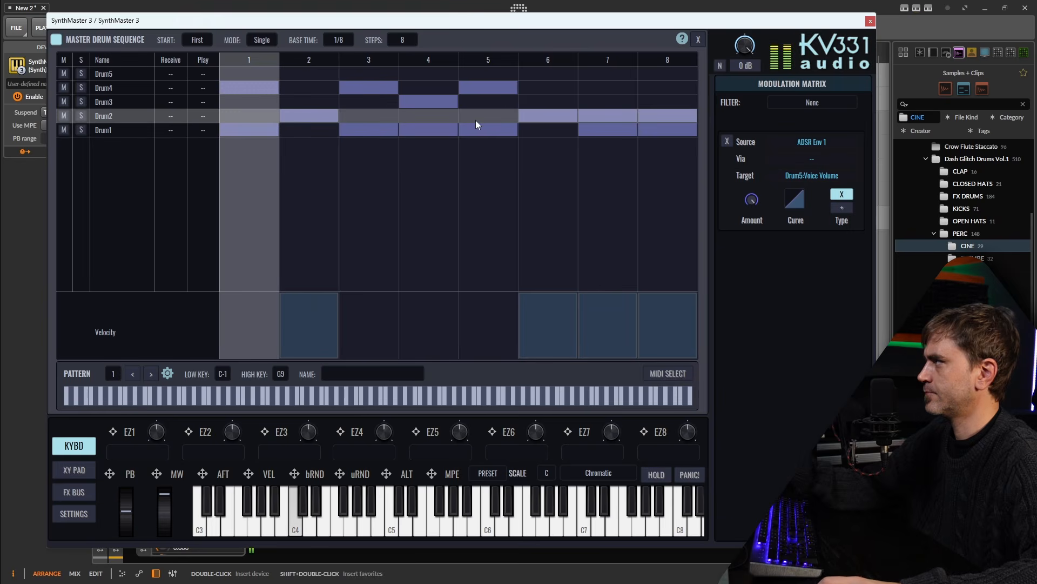
left_click(269, 101)
left_click(253, 90)
left_click(248, 102)
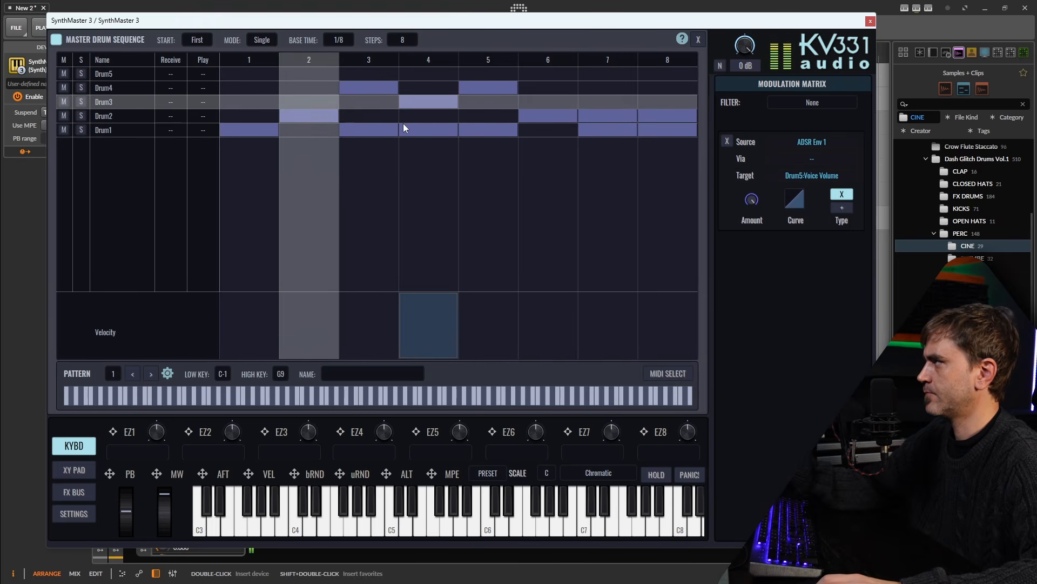
Step: Clear steps 3, 4, 5, 7 and 8 of Drum1 and step 7 of Drum2
left_click(404, 129)
left_click(381, 129)
left_click(465, 131)
left_click(591, 130)
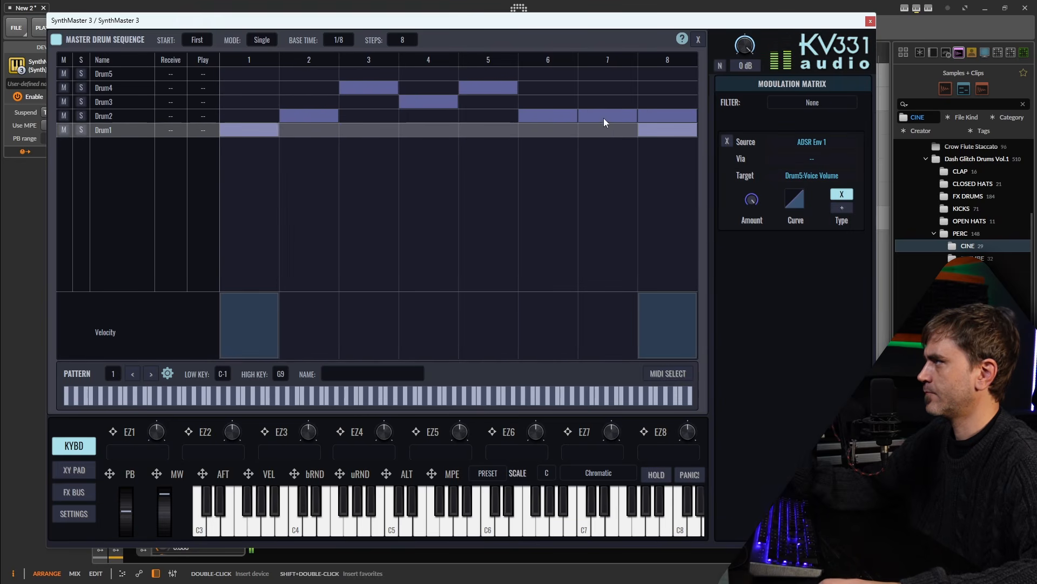
left_click(604, 118)
left_click(672, 134)
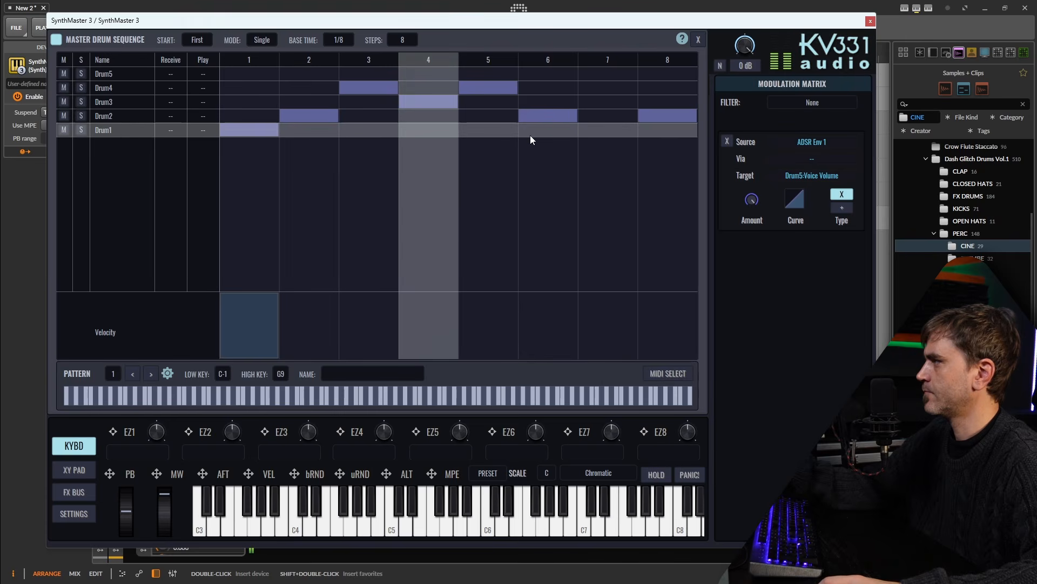
Step: Activate step 7 of Drum5, keeping step 7 of Drum3 off
left_click(605, 98)
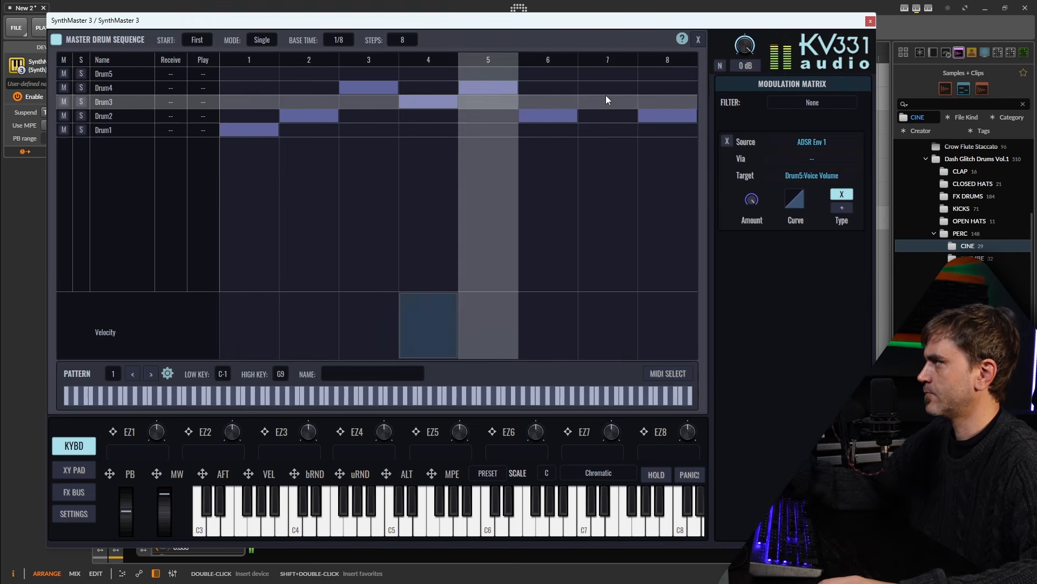
left_click(610, 75)
left_click(605, 102)
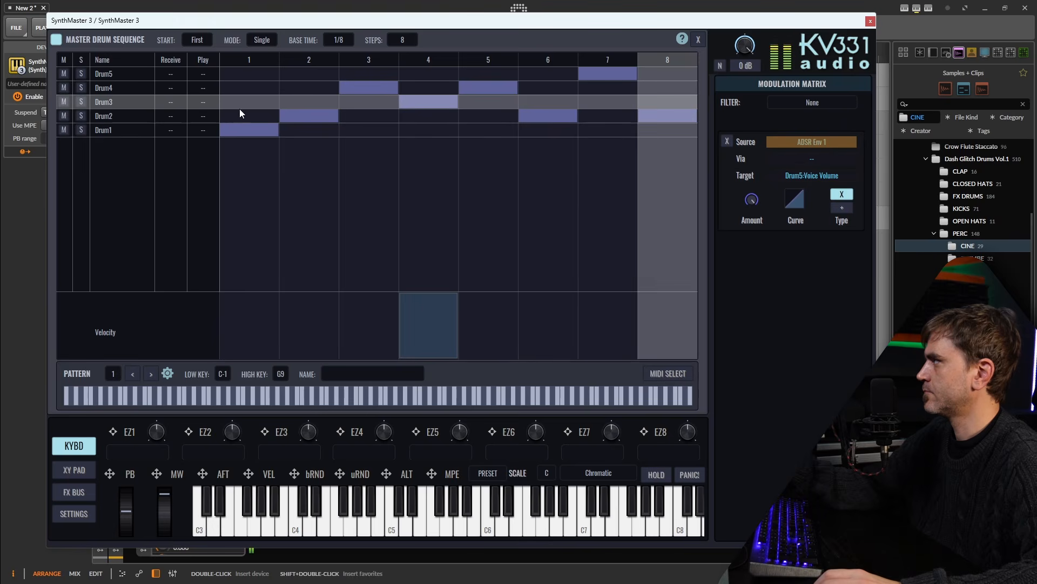
Step: Set the master drum sequence's base time to 1/16 and clear step 2 of Drum2
left_click(333, 41)
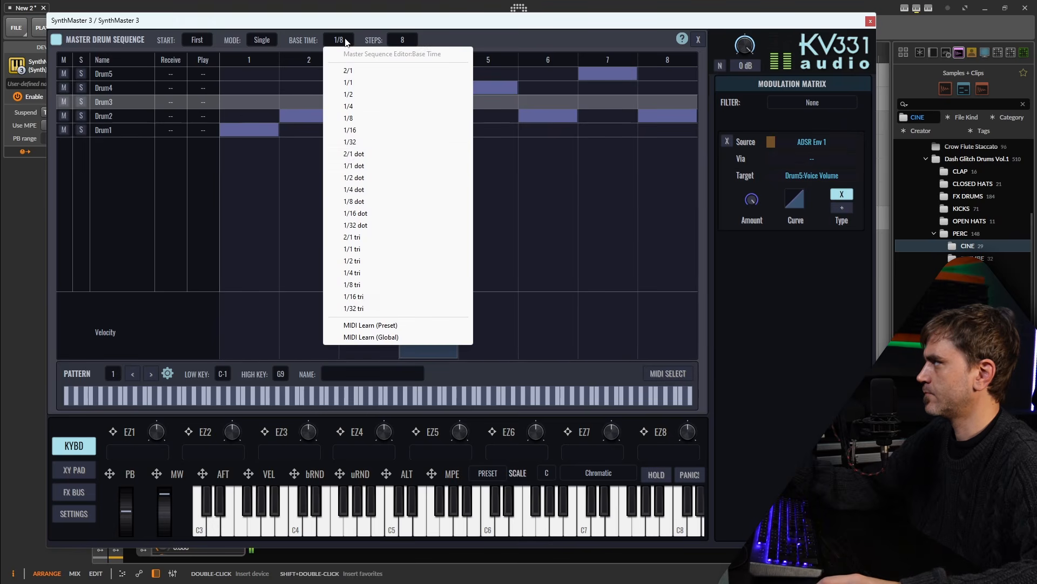
left_click(371, 135)
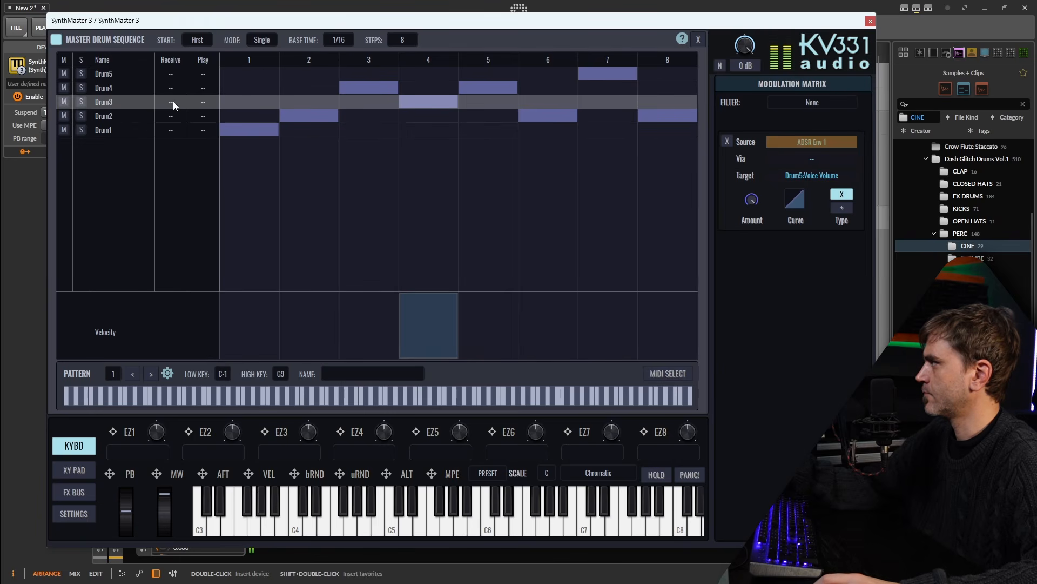
left_click(310, 116)
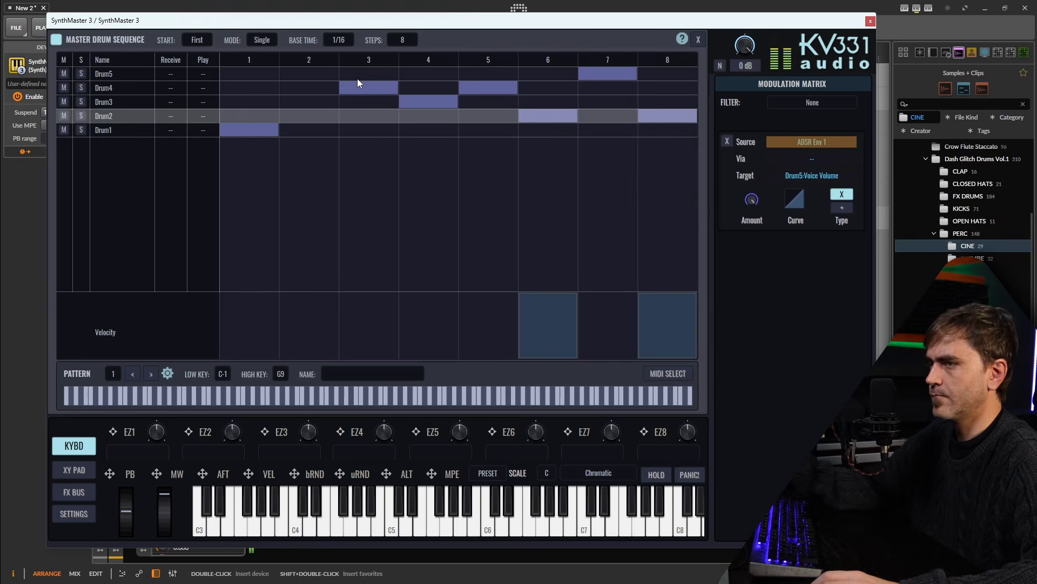
Step: Leave the master drum sequence editor and raise the Vintage amount of the drum layer's Osc 1
left_click_drag(250, 20, 221, 27)
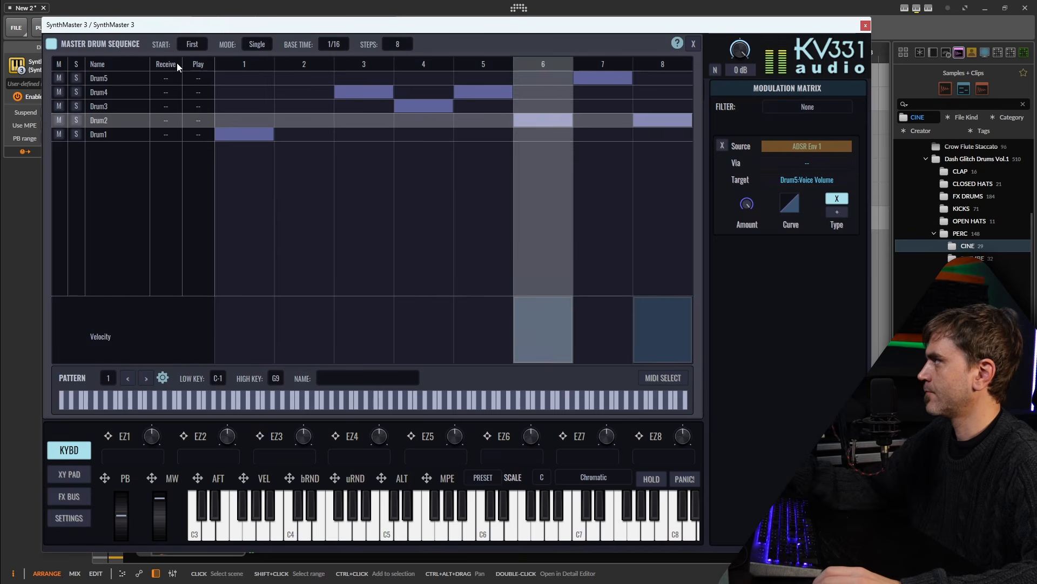
left_click(693, 44)
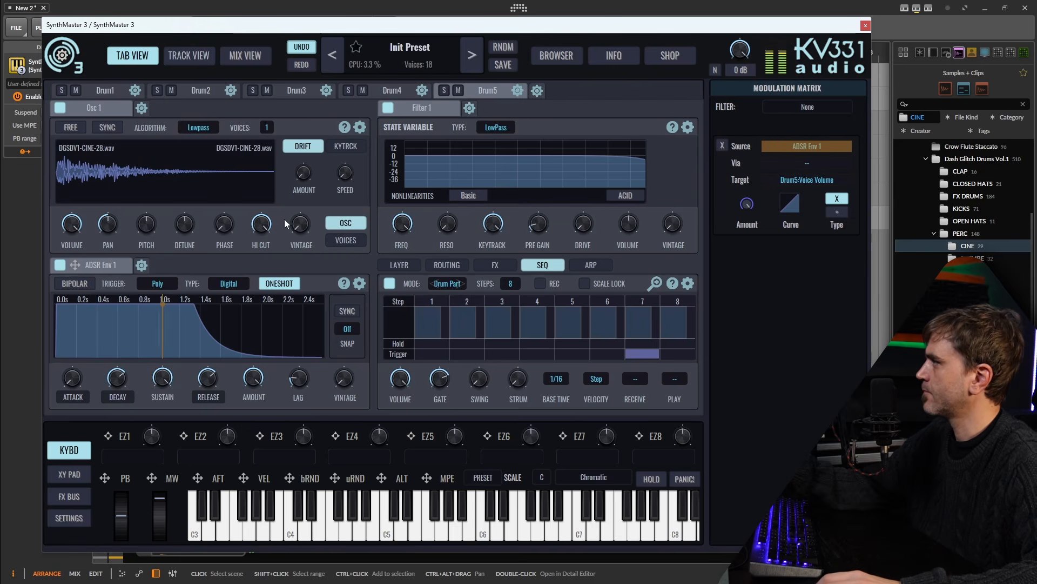
left_click_drag(299, 223, 317, 183)
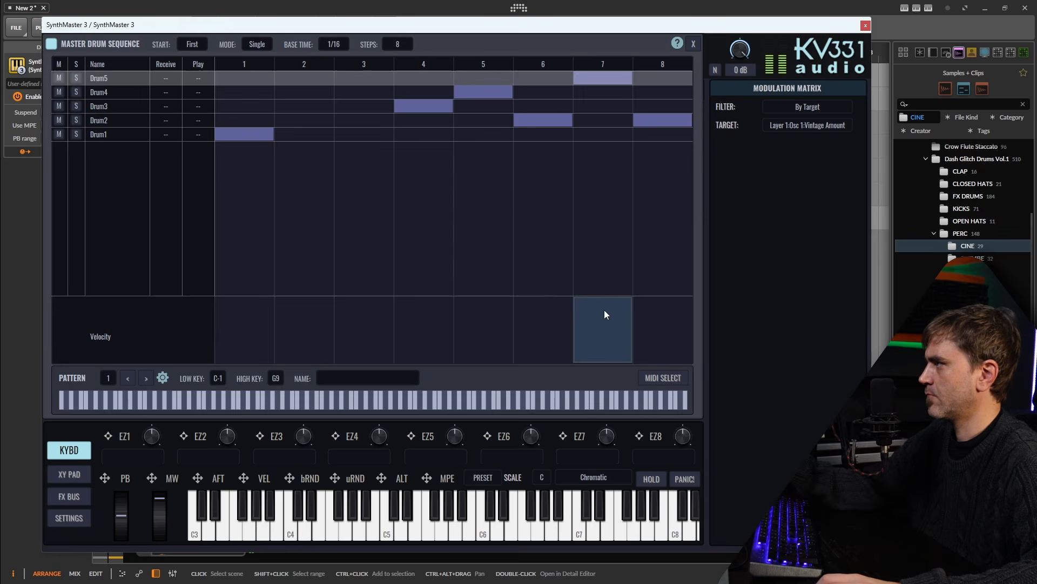
Step: Adjust the velocity of step 7 of Drum5 and step 6 of Drum2 in the master drum sequence
mouse_move(604, 310)
left_mouse_down()
mouse_move(592, 351)
mouse_move(603, 348)
mouse_move(608, 302)
left_mouse_up()
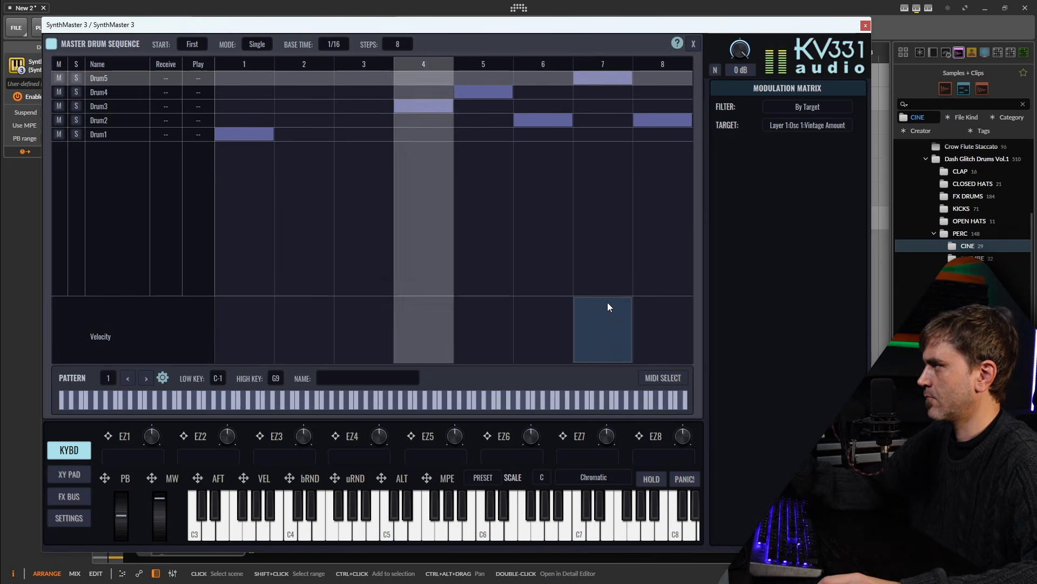
left_click(97, 120)
mouse_move(546, 335)
left_mouse_down()
mouse_move(544, 355)
mouse_move(556, 348)
left_mouse_up()
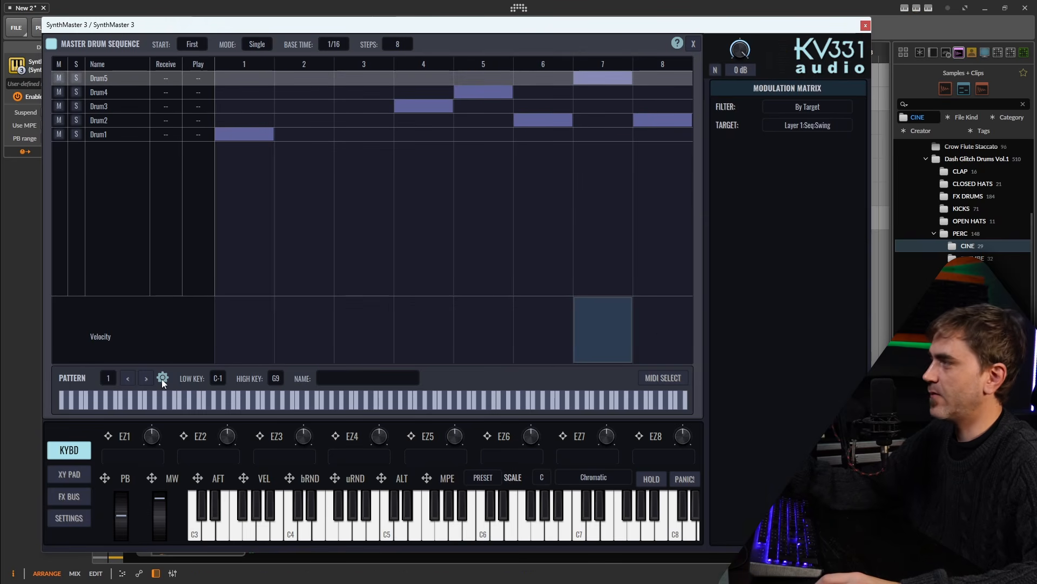
Step: Add a new pattern 2 to the master drum sequence and switch between patterns 1 and 2, ending on pattern 2
left_click(162, 378)
left_click(172, 390)
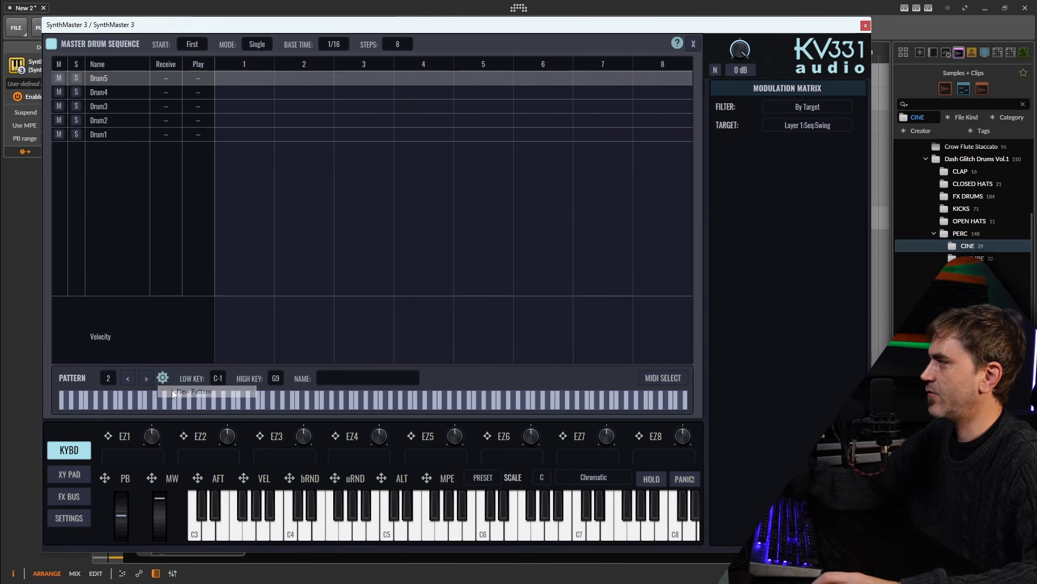
left_click(126, 380)
left_click(138, 380)
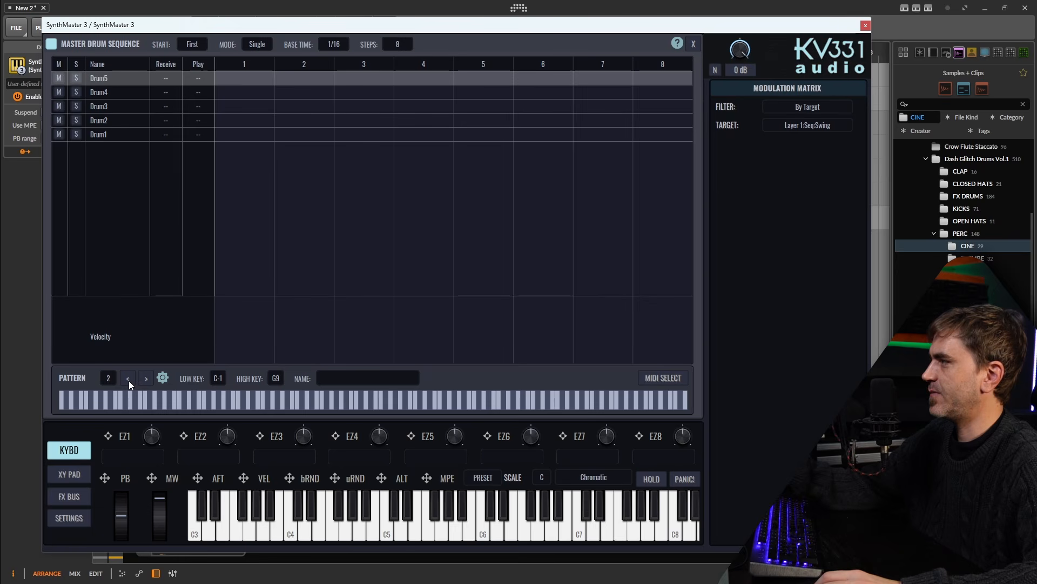
left_click(129, 380)
left_click(146, 381)
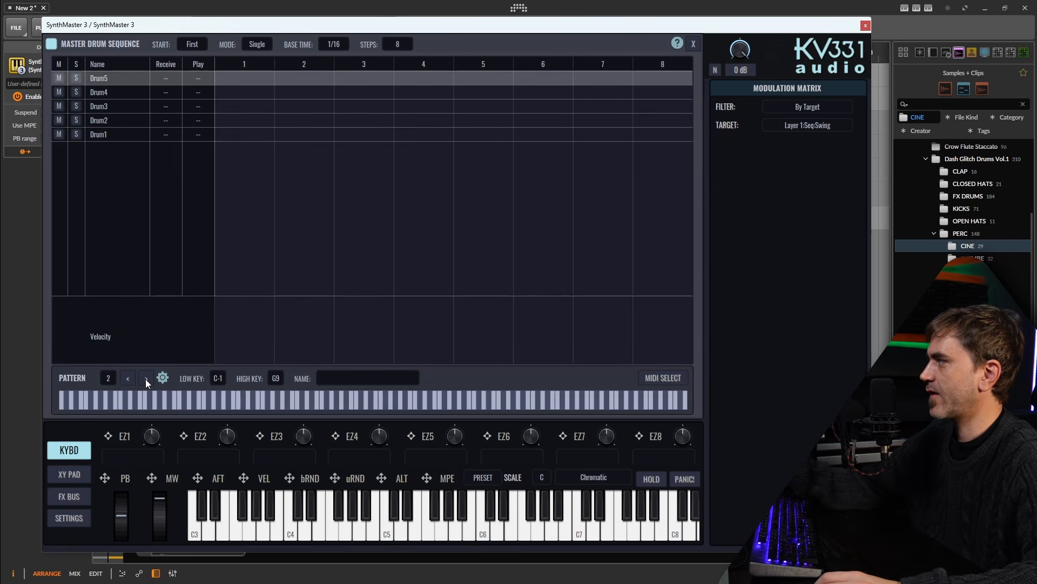
Step: Program pattern 2 with Drum1 on step 1, Drum2 on step 2, Drum4 on step 4, Drum3 on step 5 and Drum5 on step 7
left_click(248, 135)
left_click(321, 121)
left_click(426, 93)
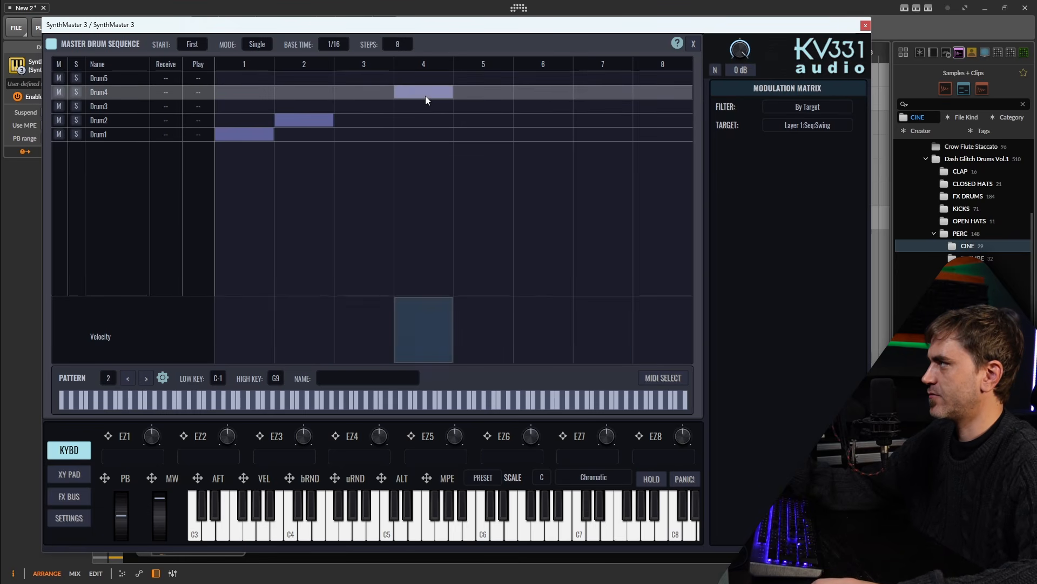
left_click(483, 106)
key("space")
left_click(592, 77)
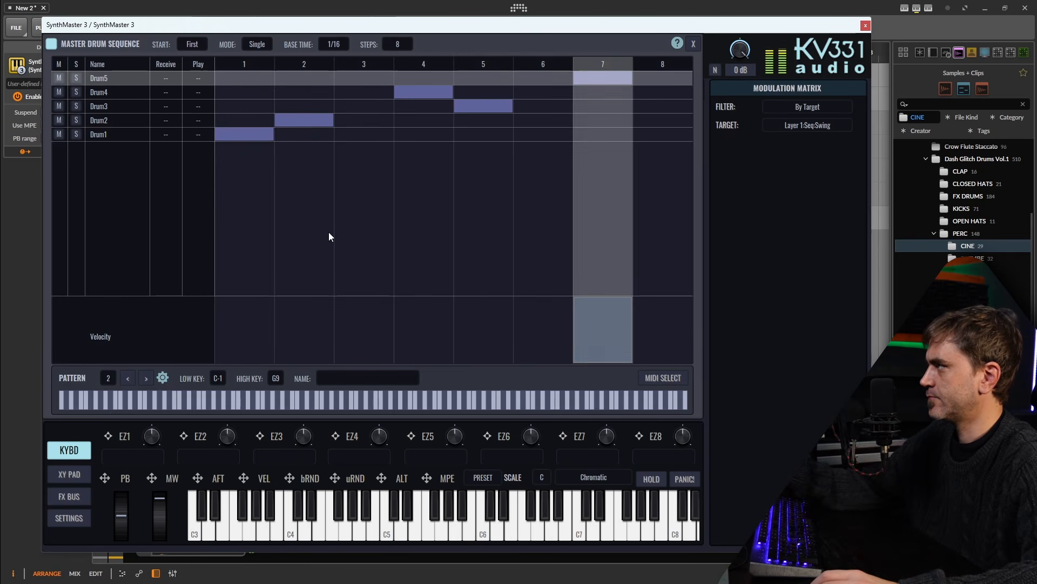
Step: Compare patterns 1 and 2 and examine pattern 1's low and high key options, leaving MIDI Select off
left_click(128, 379)
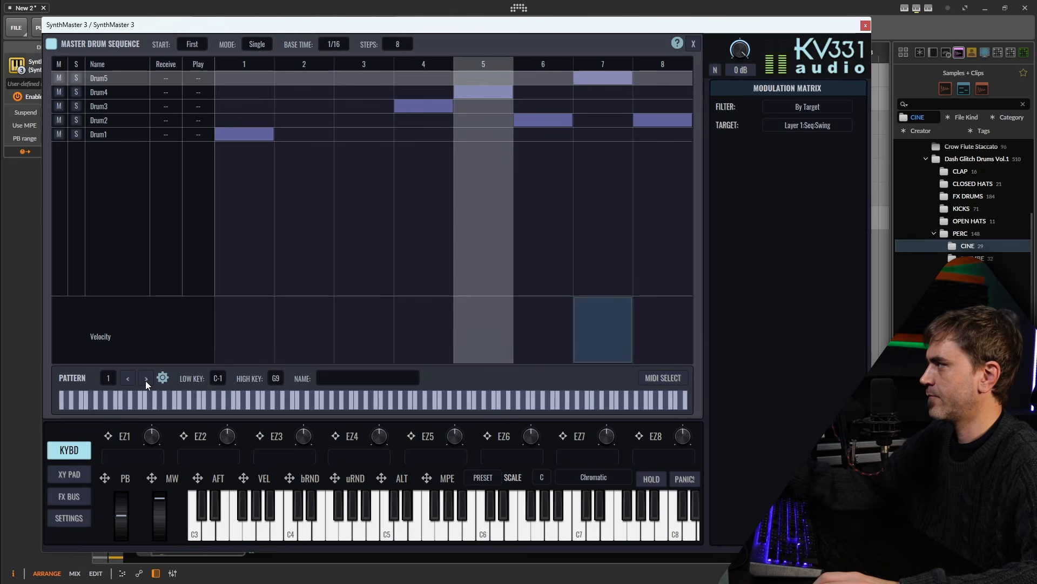
left_click(145, 380)
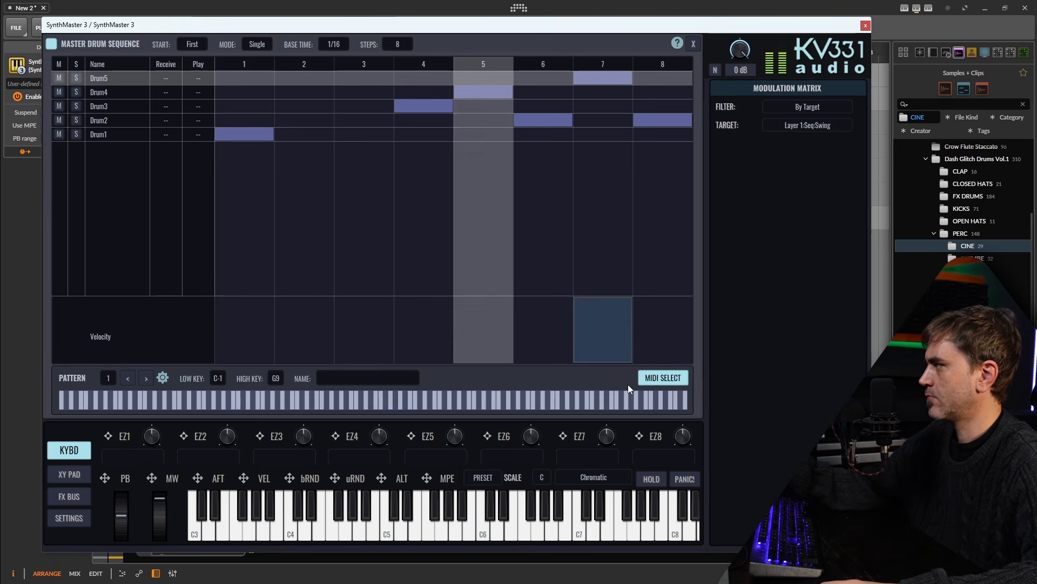
left_click(164, 378)
left_click(276, 378)
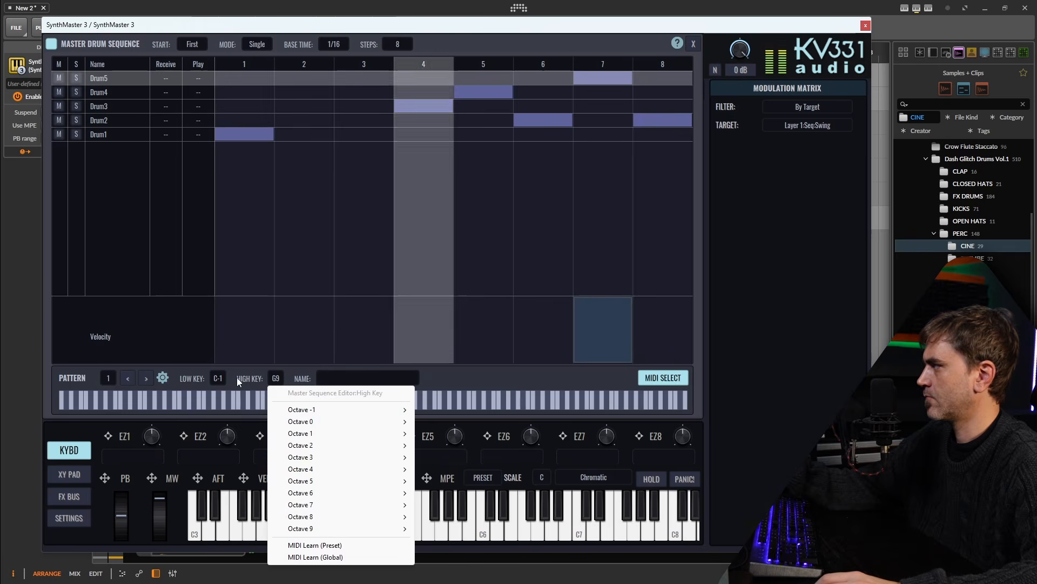
left_click(223, 379)
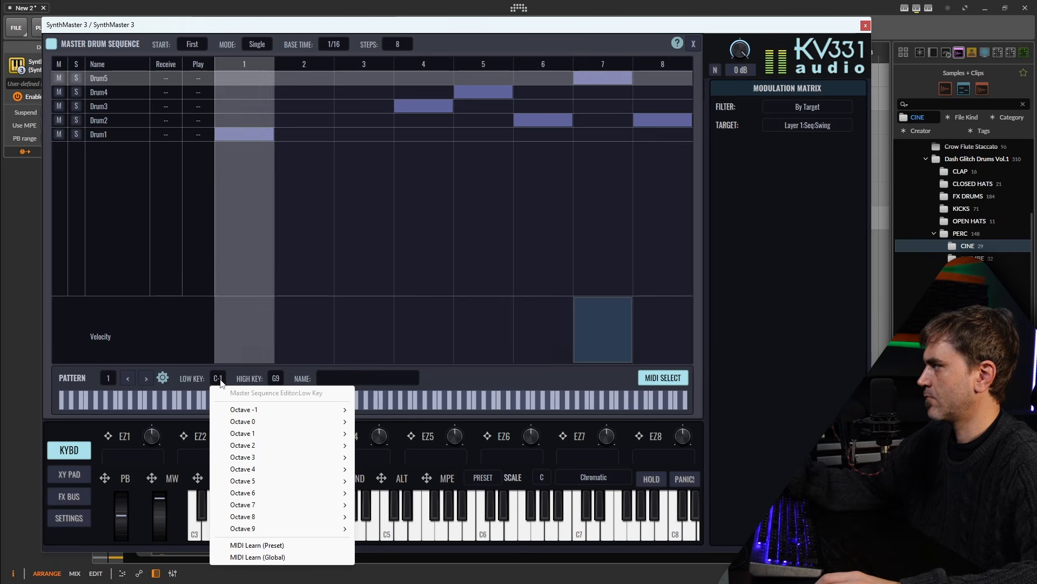
left_click(289, 381)
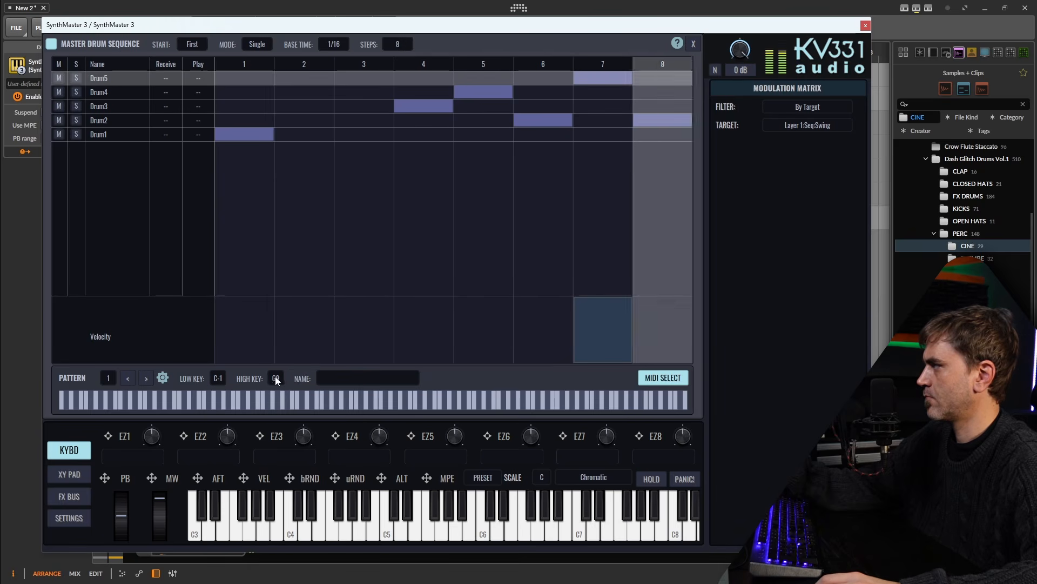
left_click(216, 378)
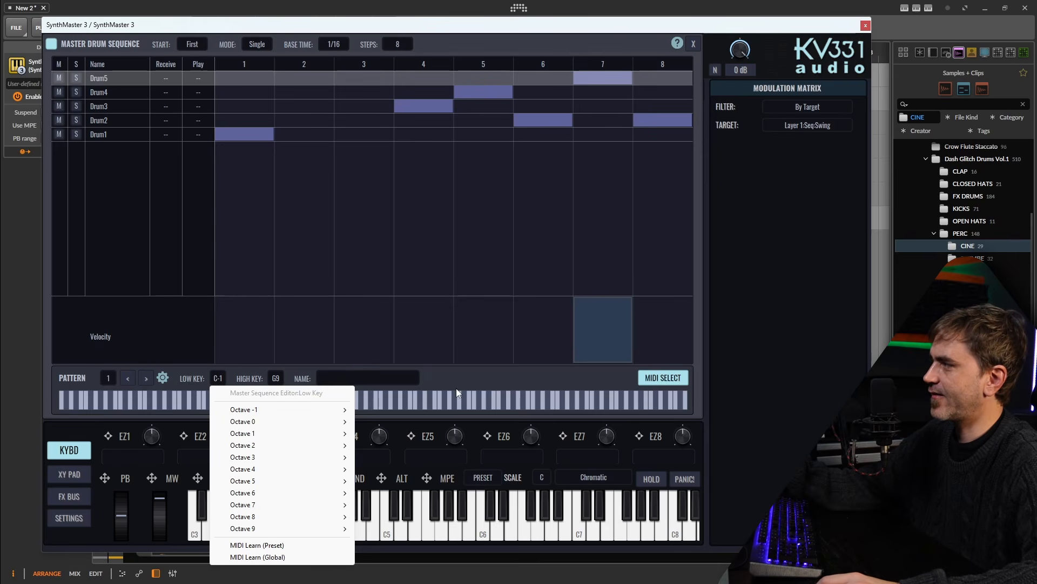
left_click(660, 377)
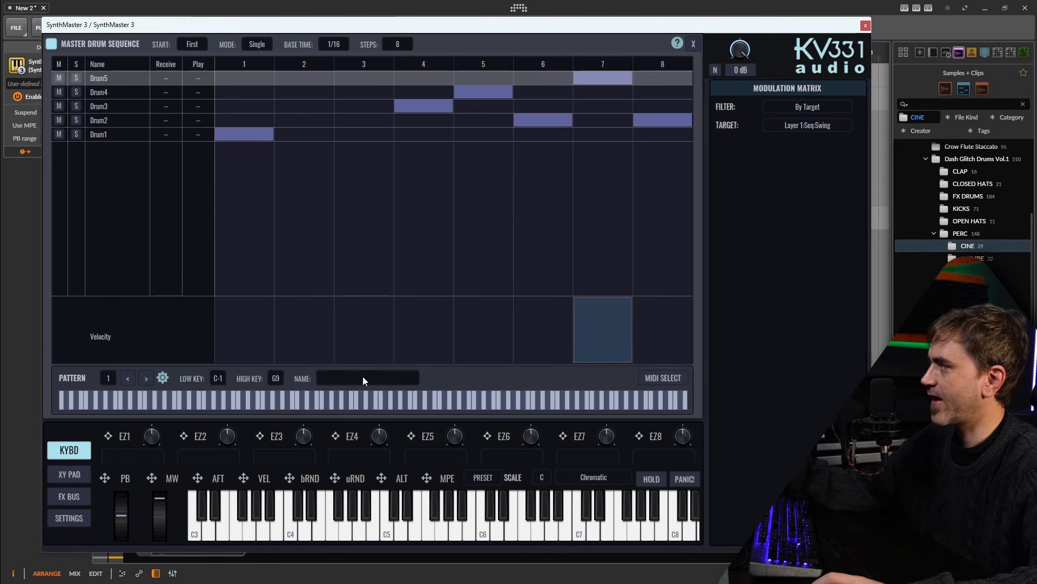
Step: Return to pattern 2 and lower the gain of all five drum layers in the mixer, with Drum4 lowest
left_click(147, 380)
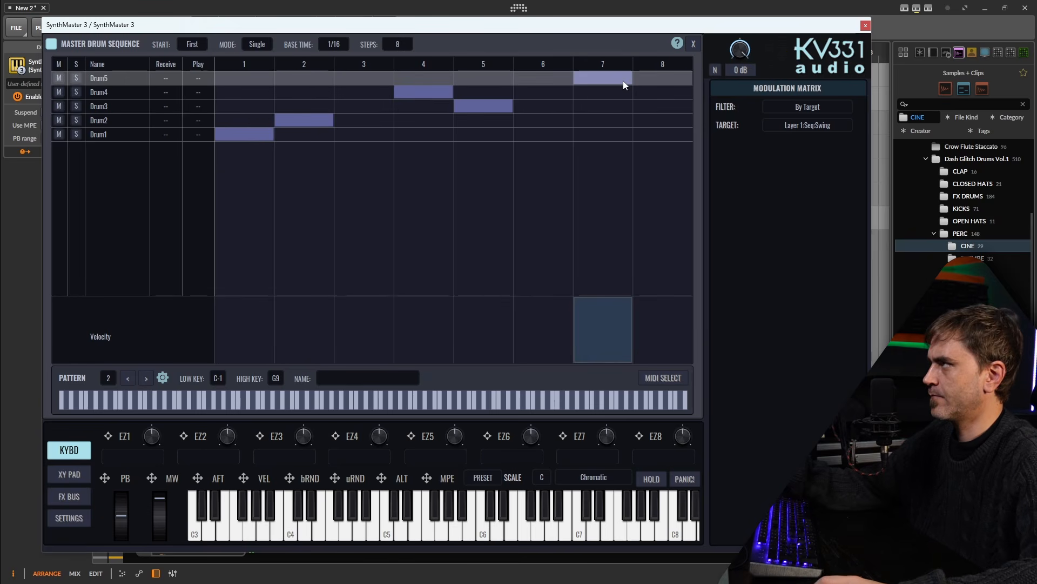
left_click(689, 45)
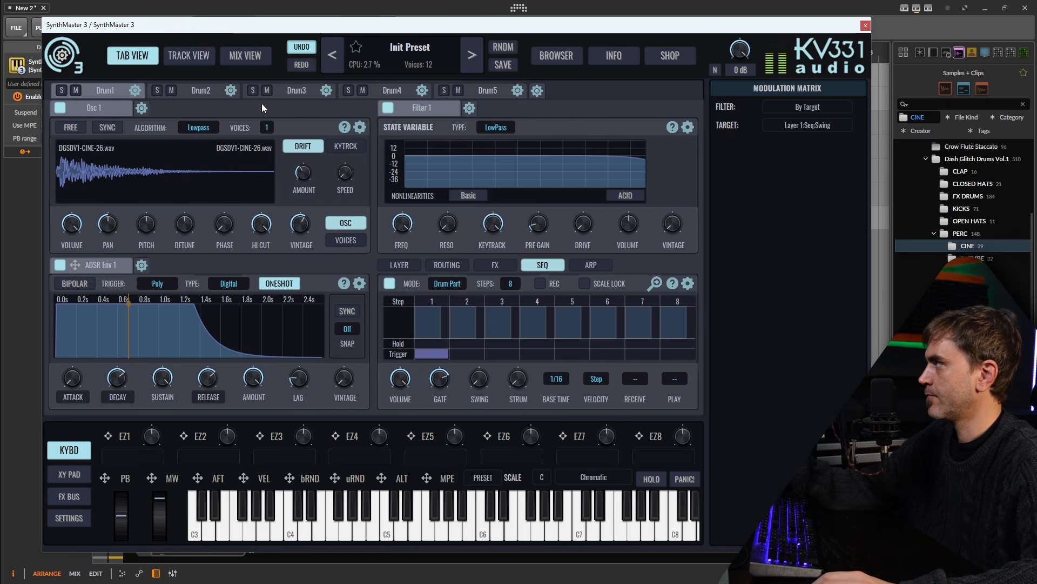
left_click(239, 59)
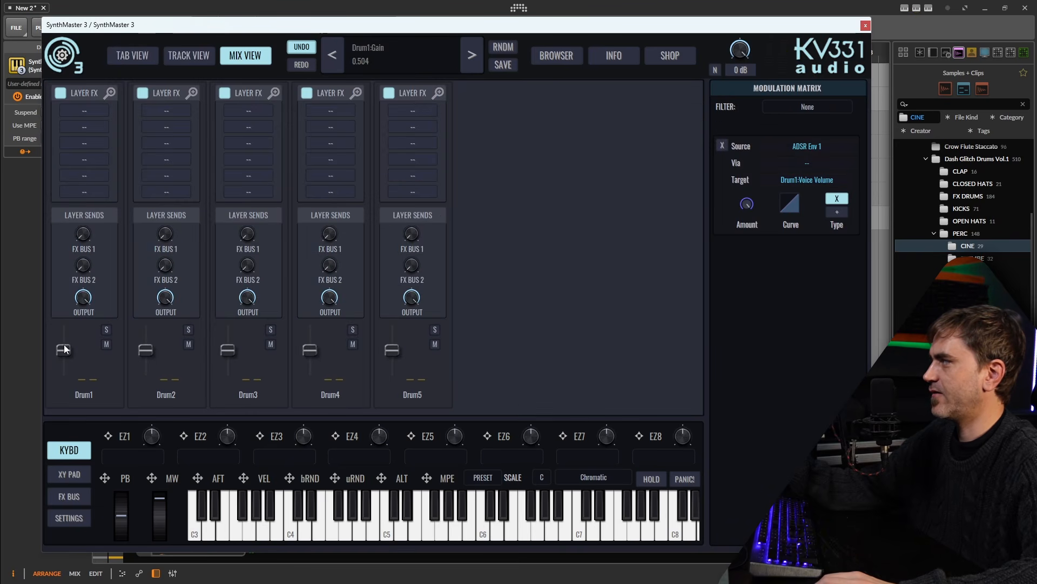
left_click_drag(63, 349, 66, 355)
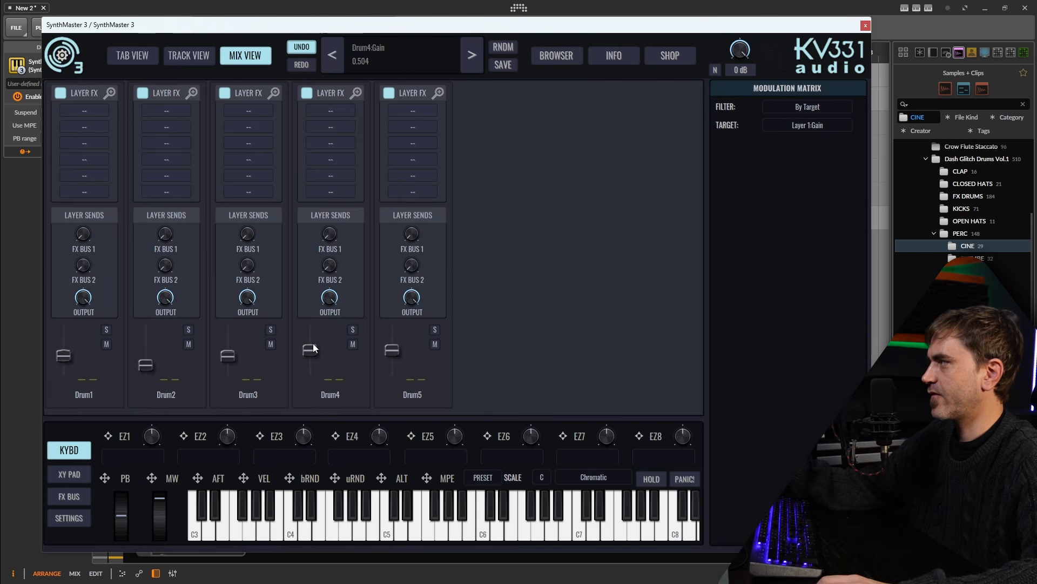
left_click_drag(309, 351, 309, 364)
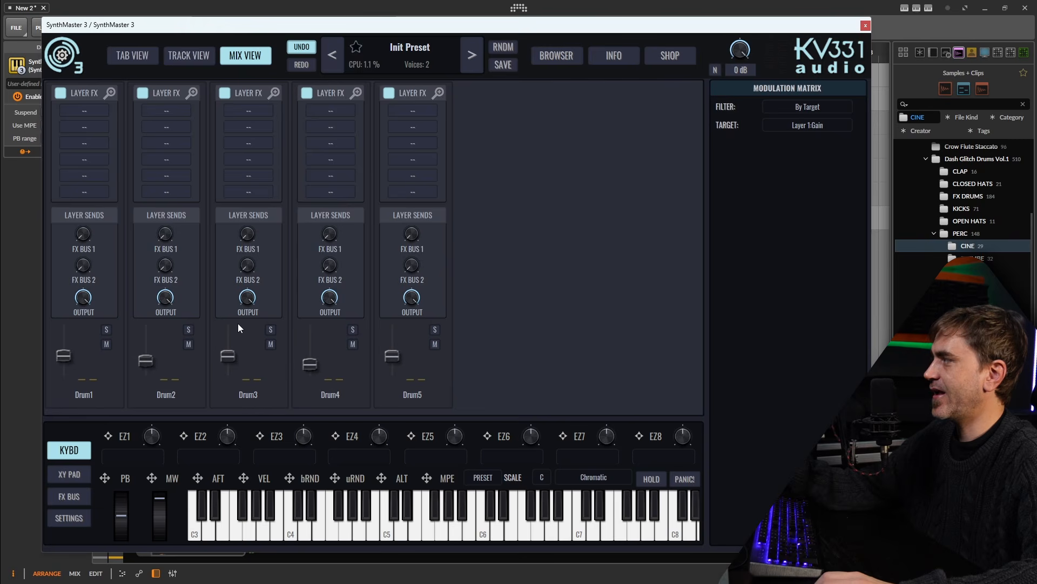
Step: Insert a Chorus followed by a Reverb on FX Bus 1, and a Delay on FX Bus 2
left_click(70, 500)
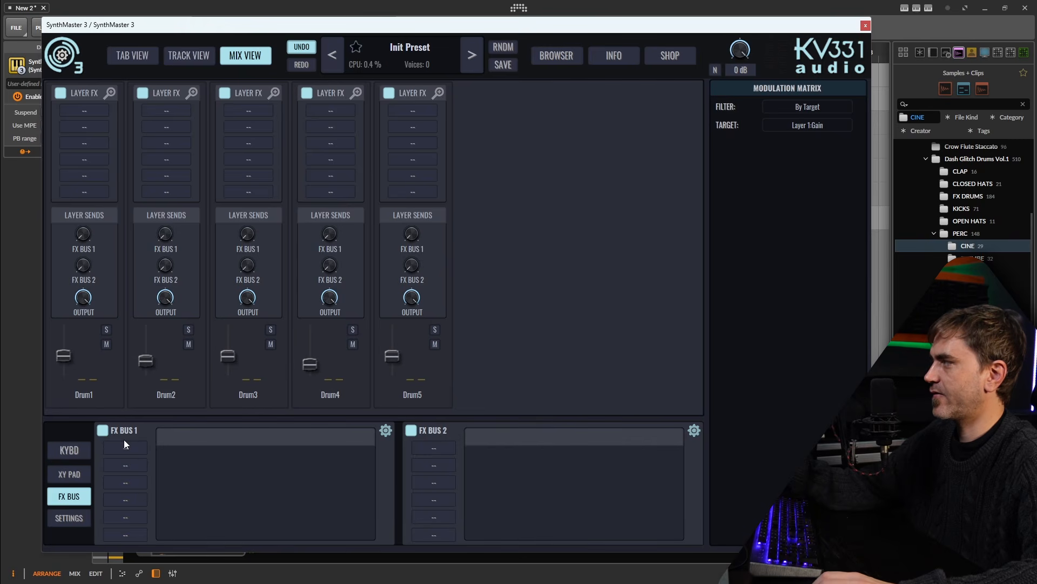
left_click(123, 447)
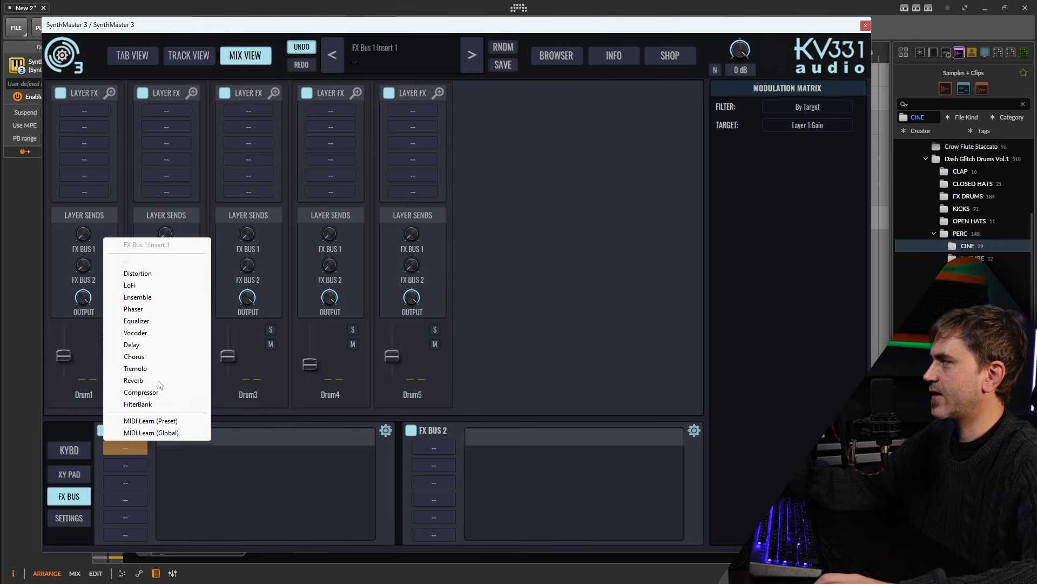
left_click(135, 357)
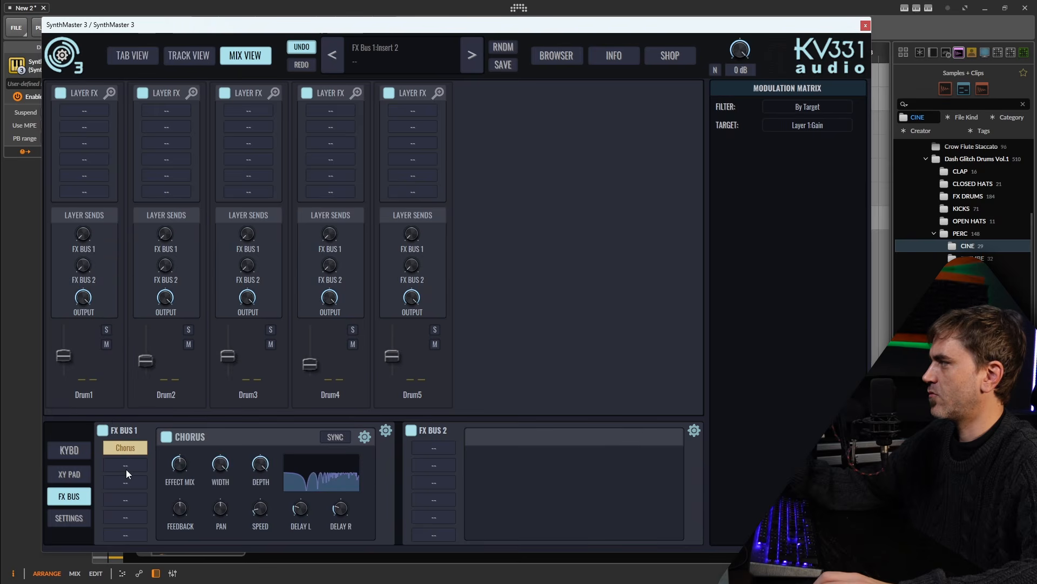
left_click(122, 465)
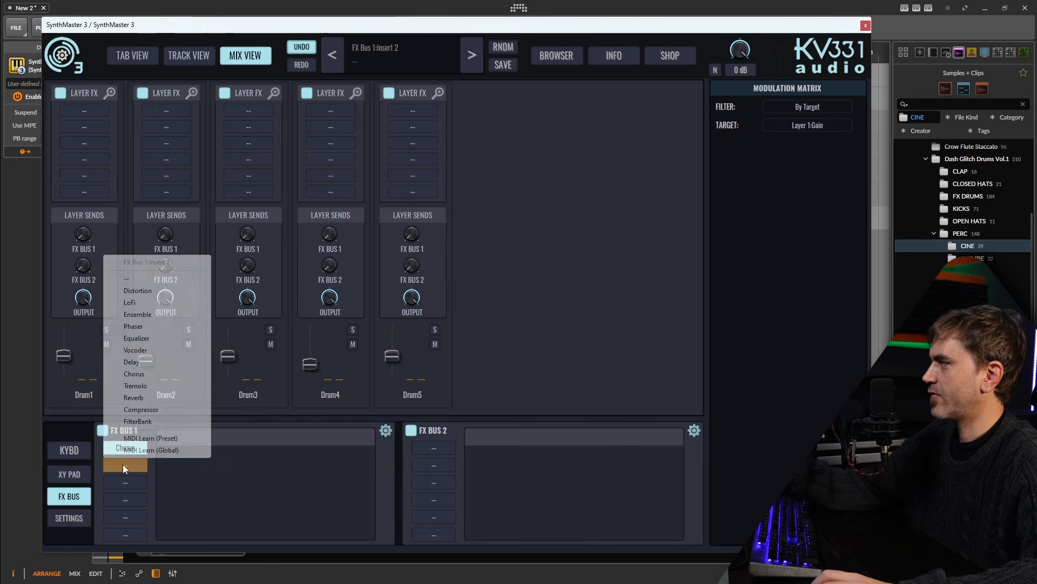
left_click(147, 397)
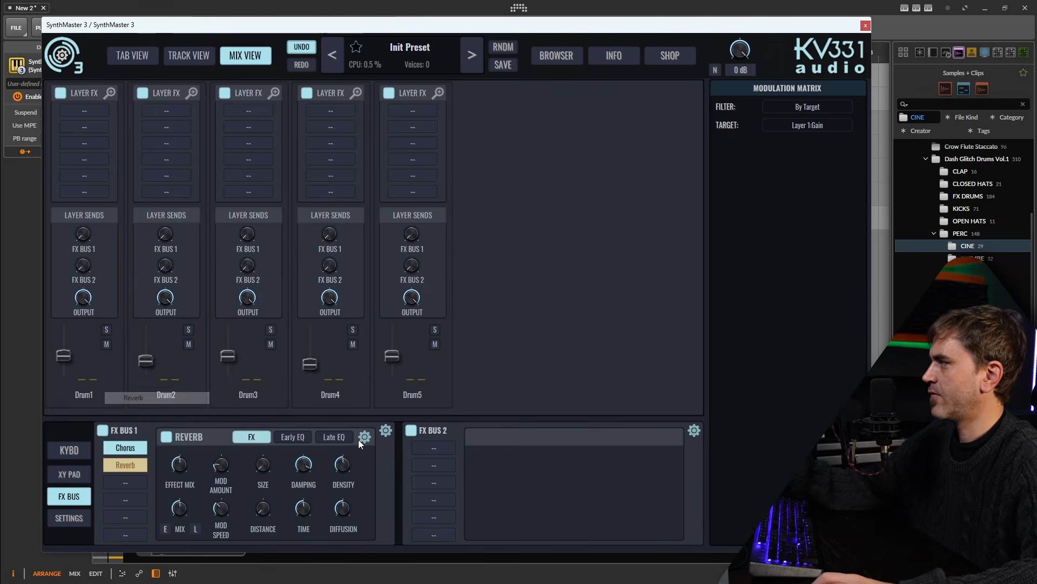
left_click(442, 446)
left_click(429, 352)
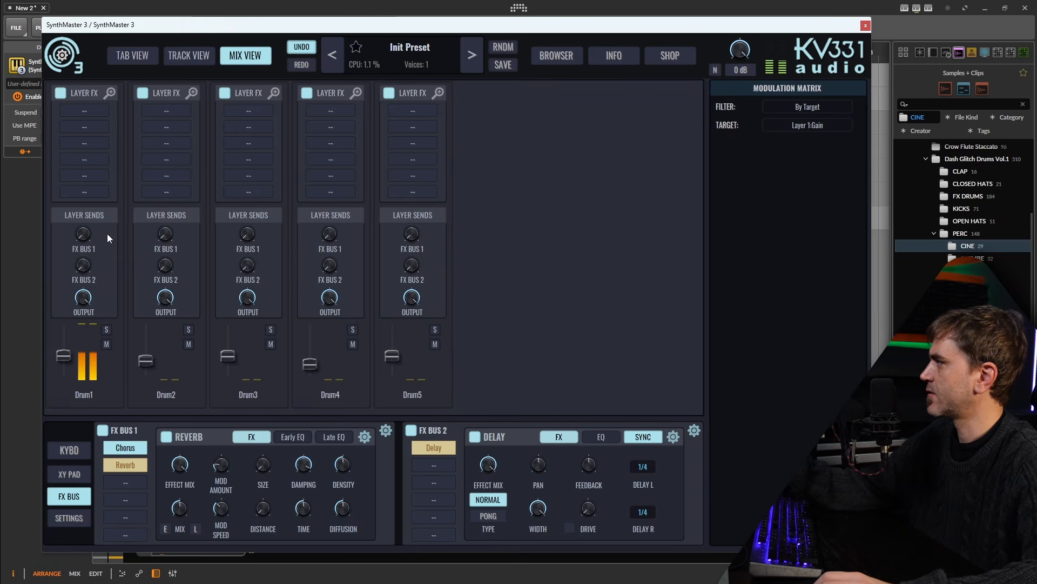
Step: Raise the FX Bus 1 sends of Drum1 and Drum3 and the FX Bus 2 send of Drum2
left_click_drag(80, 238, 86, 284)
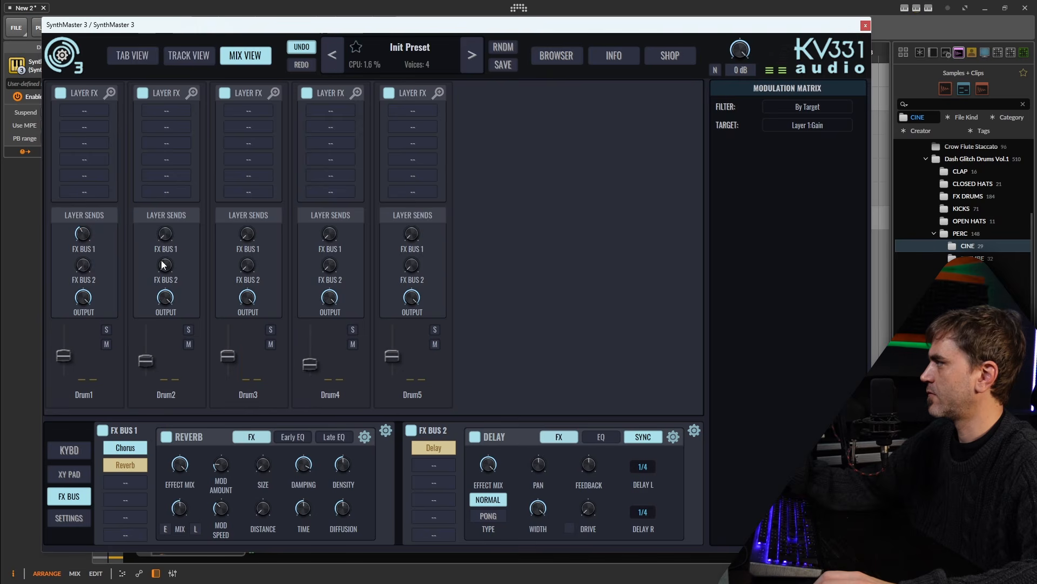
left_click_drag(164, 263, 172, 216)
left_click_drag(248, 234, 259, 202)
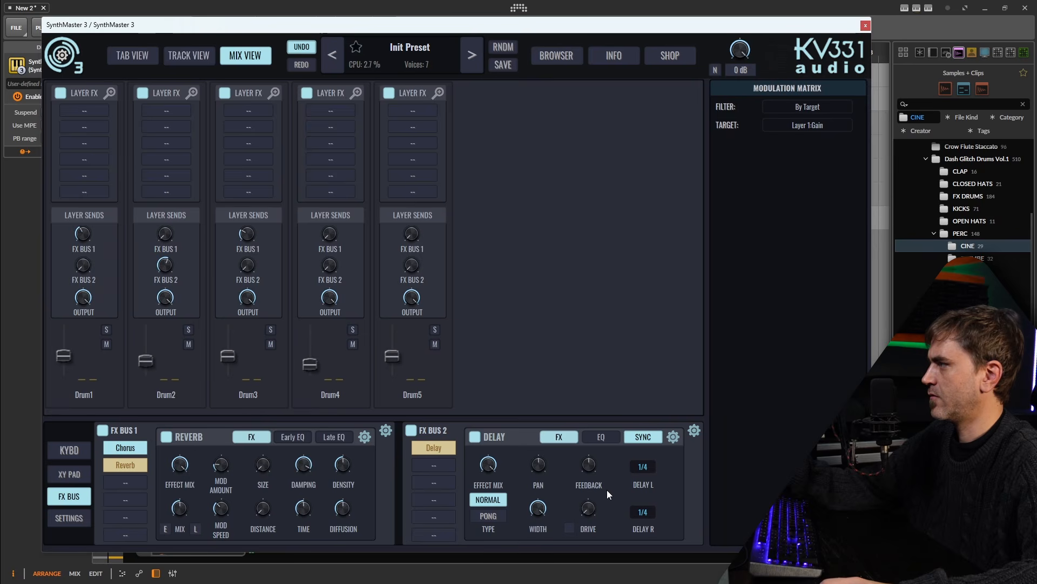
Step: Set both the left and right delay times on FX Bus 2 to 1/8 dot, using the Pong type with more feedback
left_click(652, 465)
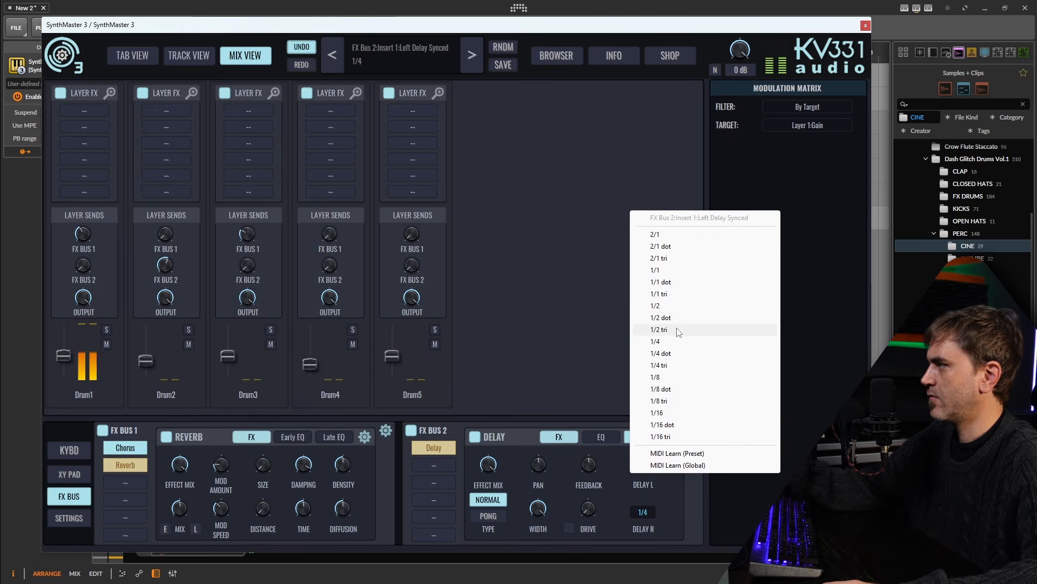
left_click(675, 389)
left_click(651, 510)
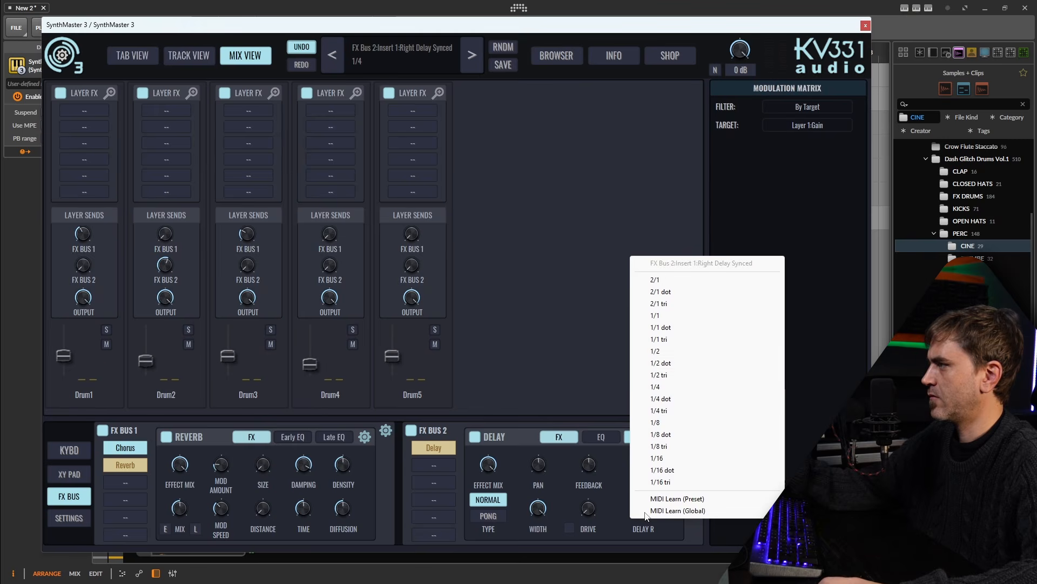
left_click(664, 434)
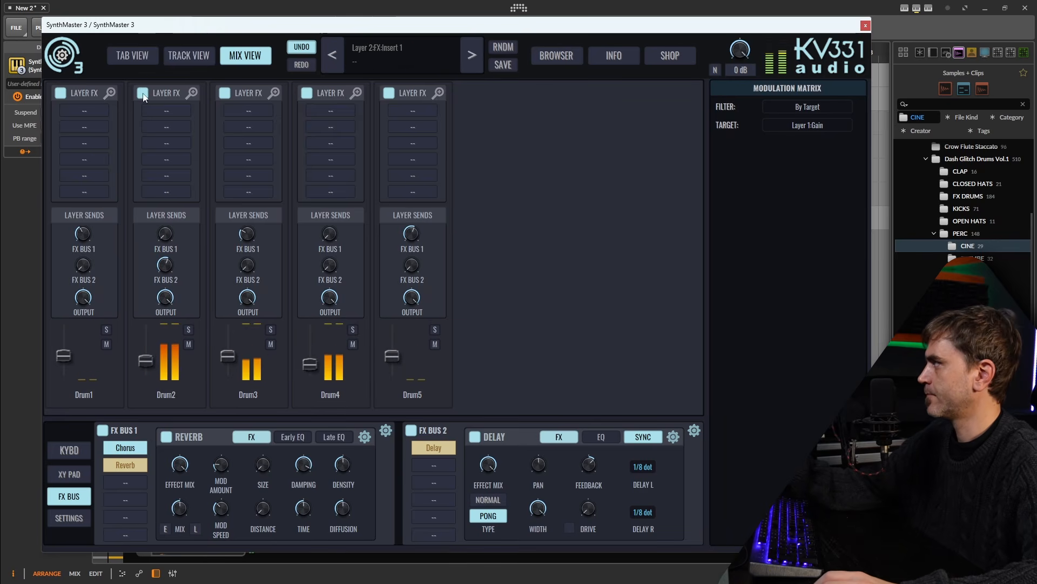
Step: Adjust the width of the FX Bus 2 delay in the mix view and enable its drive
left_click(132, 56)
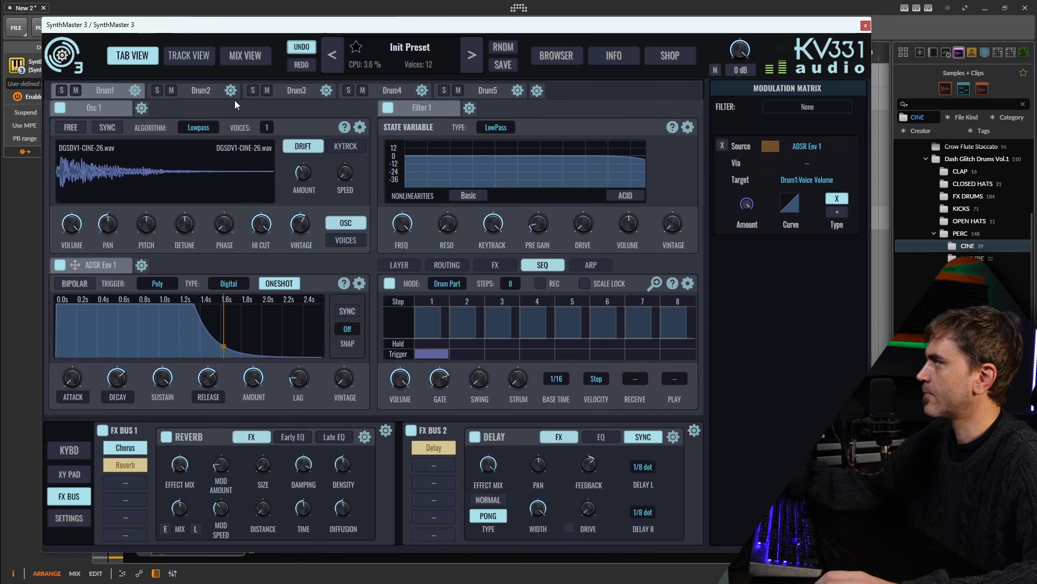
left_click(233, 55)
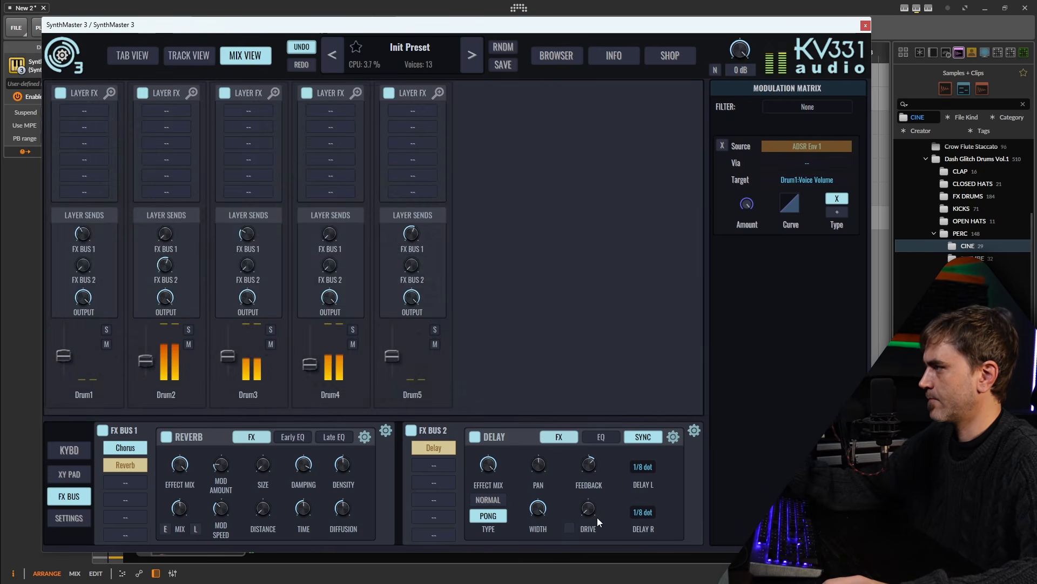
mouse_move(530, 507)
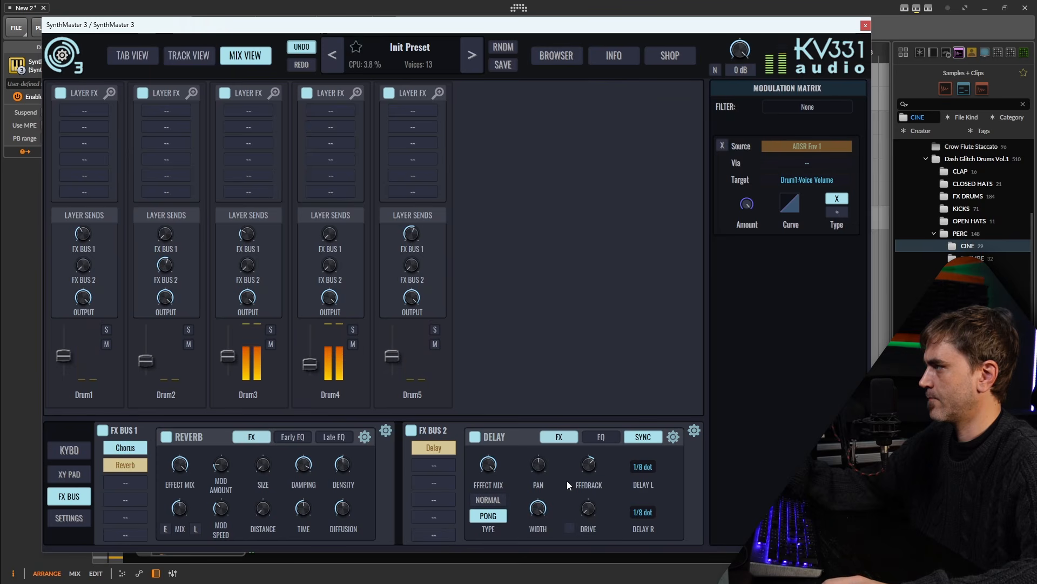
left_click_drag(537, 508, 535, 529)
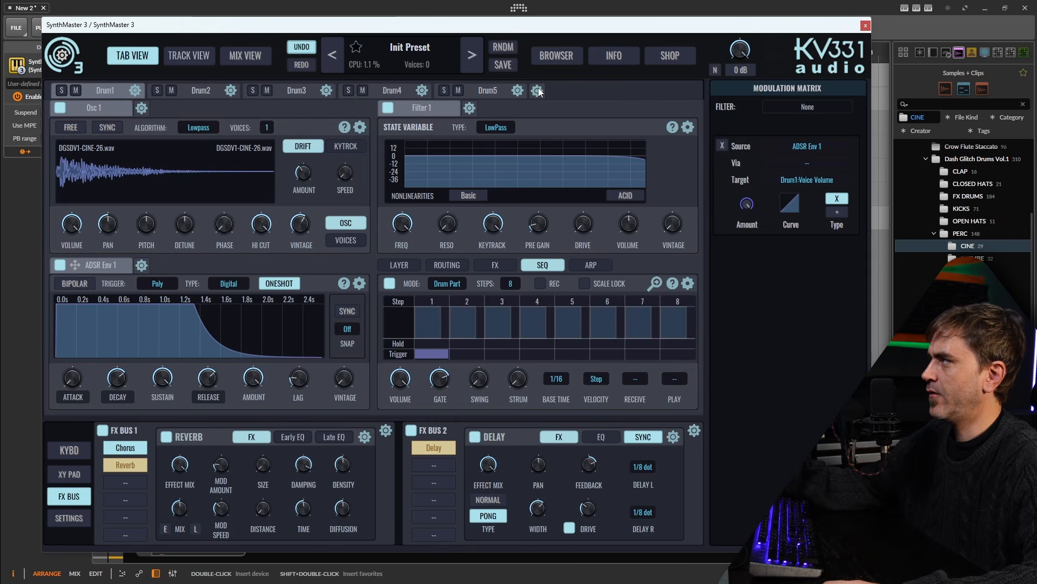
Step: Add a new sixth layer to the patch and solo it
left_click(537, 91)
left_click(584, 108)
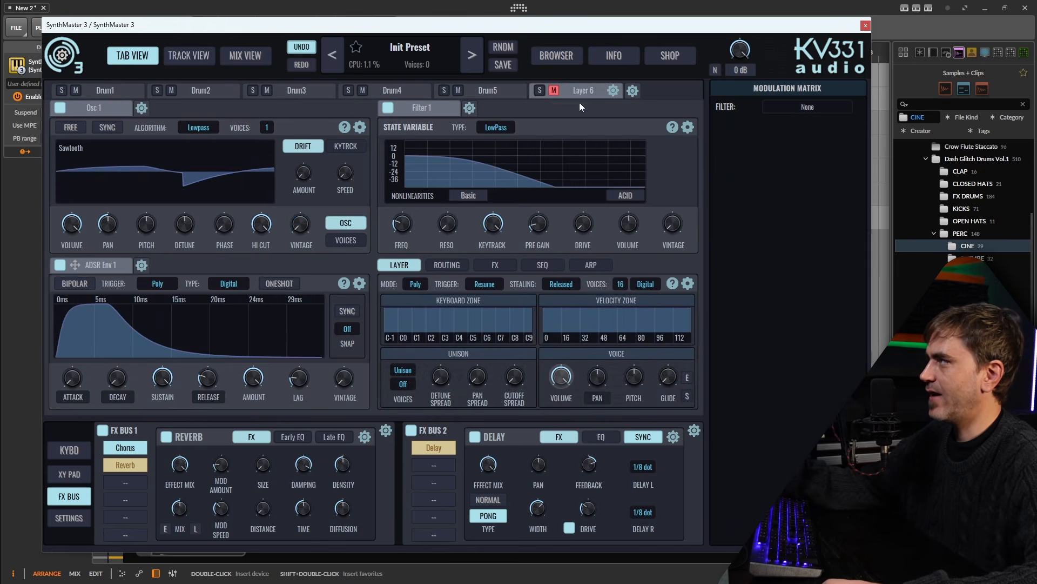
left_click(539, 90)
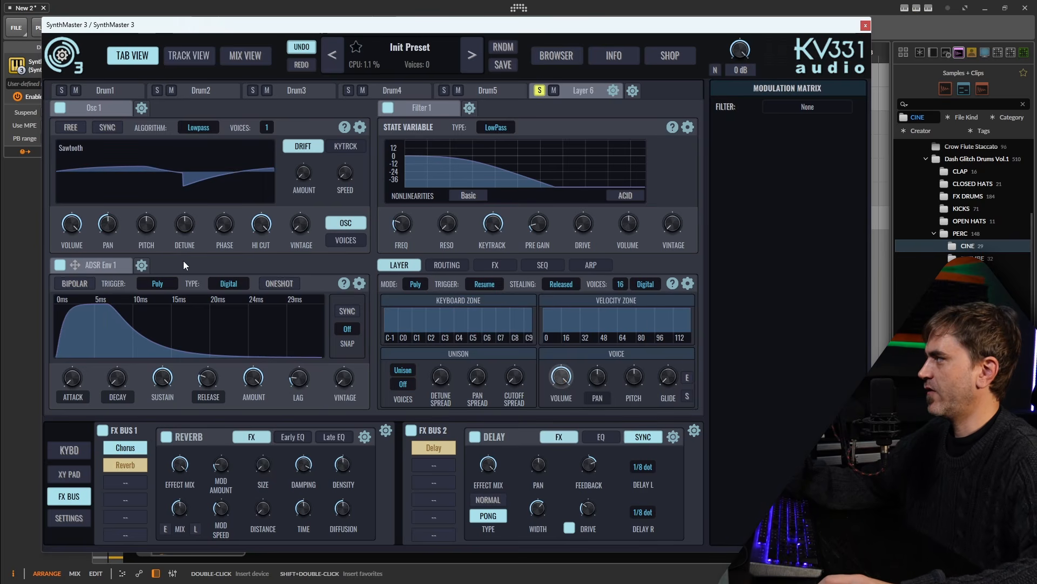
Step: Add a second ADSR envelope to the new layer and try assigning it to the filter frequency
left_click(143, 265)
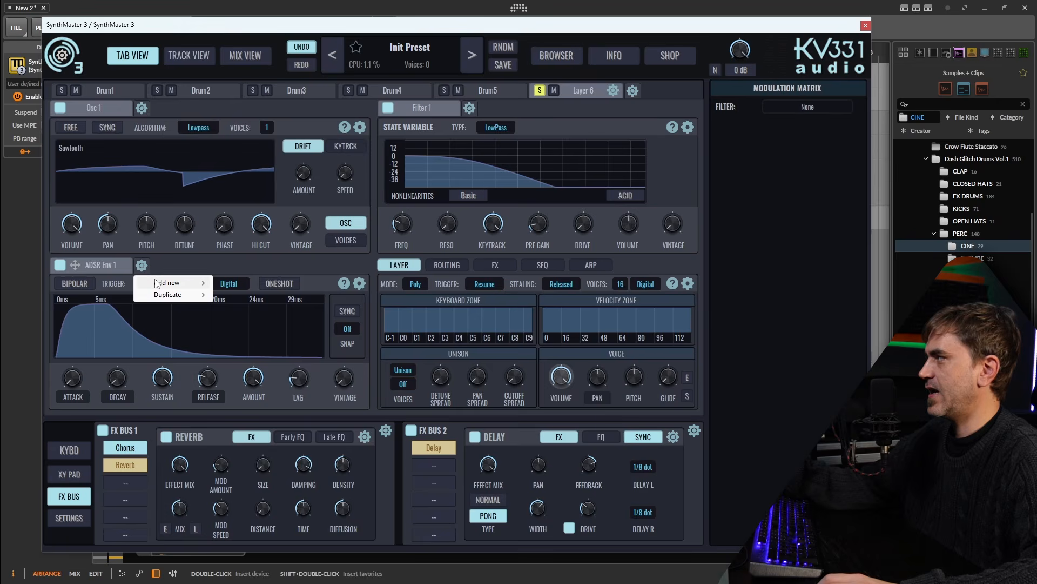
mouse_move(157, 283)
left_click(261, 283)
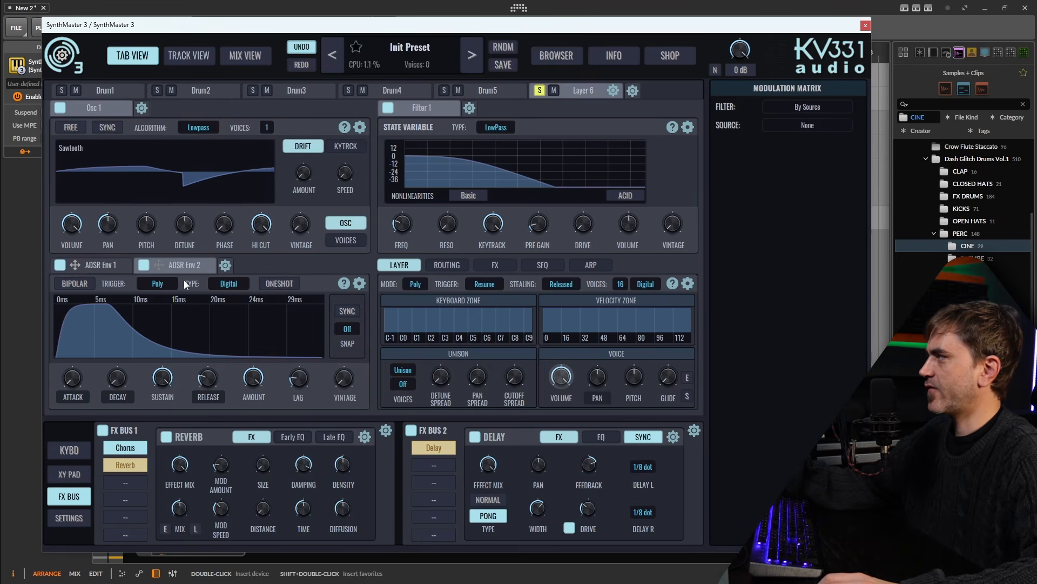
left_click_drag(470, 215, 397, 218)
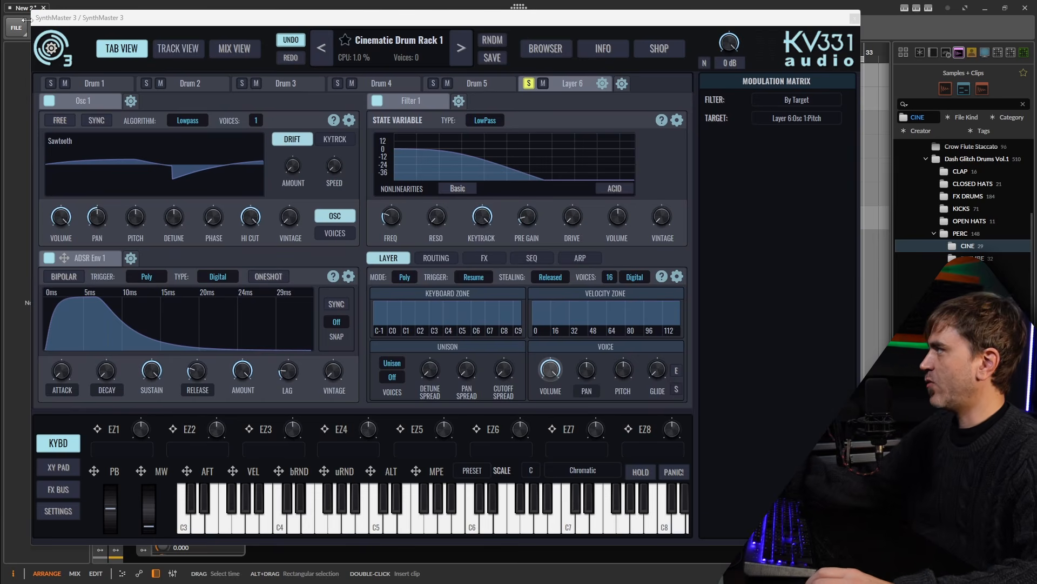
Step: Inspect the pitch key tracking of Drum 1's sample region in the Sample Editor
left_click(90, 83)
left_click(211, 141)
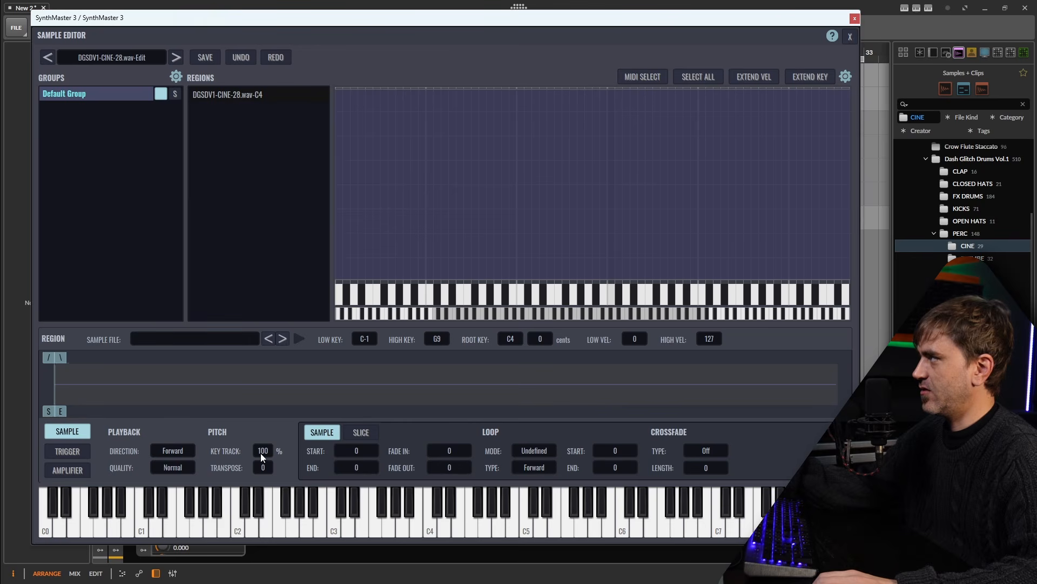
left_click(246, 96)
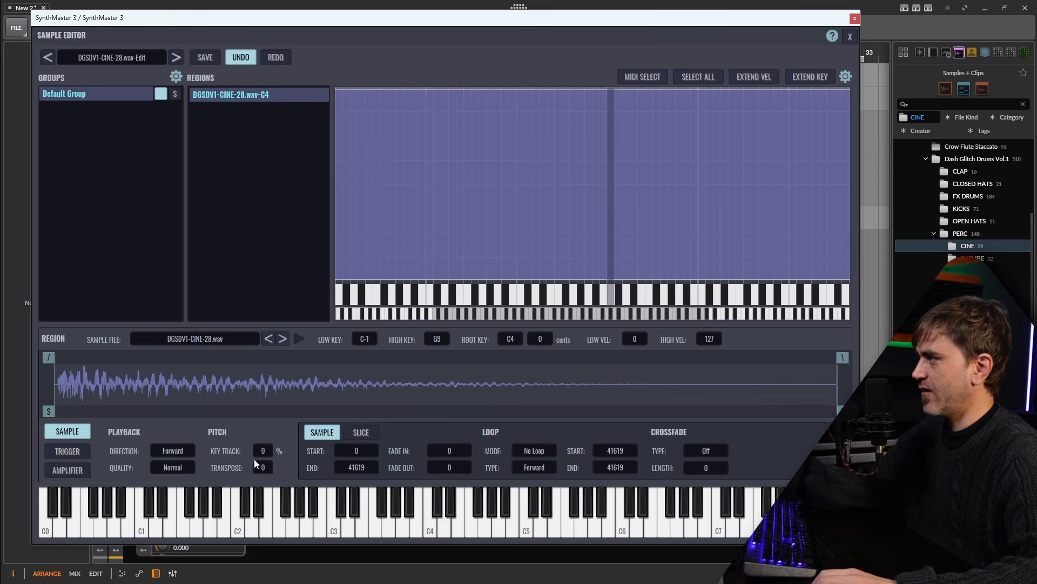
left_click(850, 36)
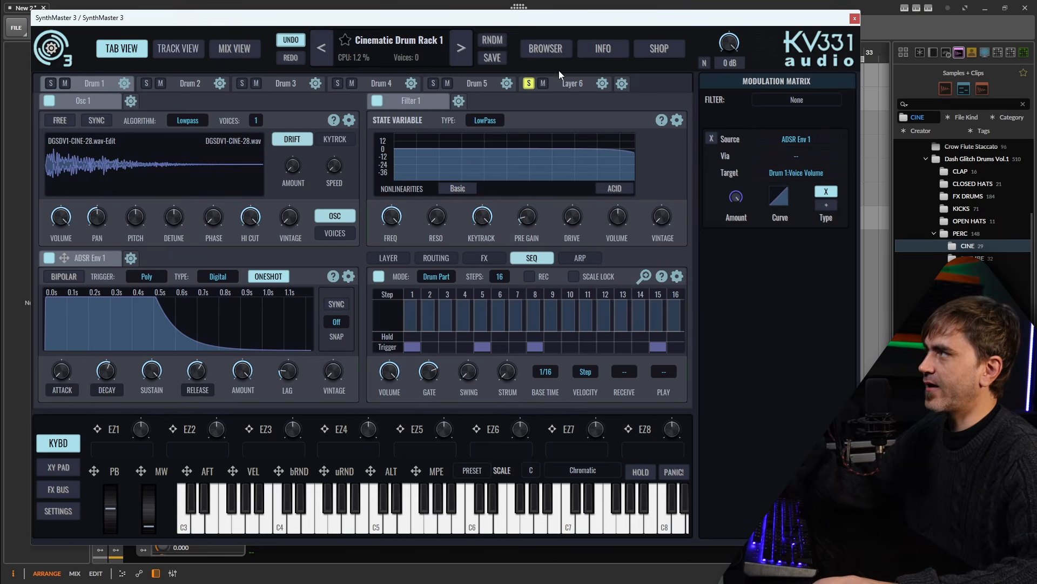
Step: Return to Layer 6 and examine the limits of its keyboard zone
left_click(564, 83)
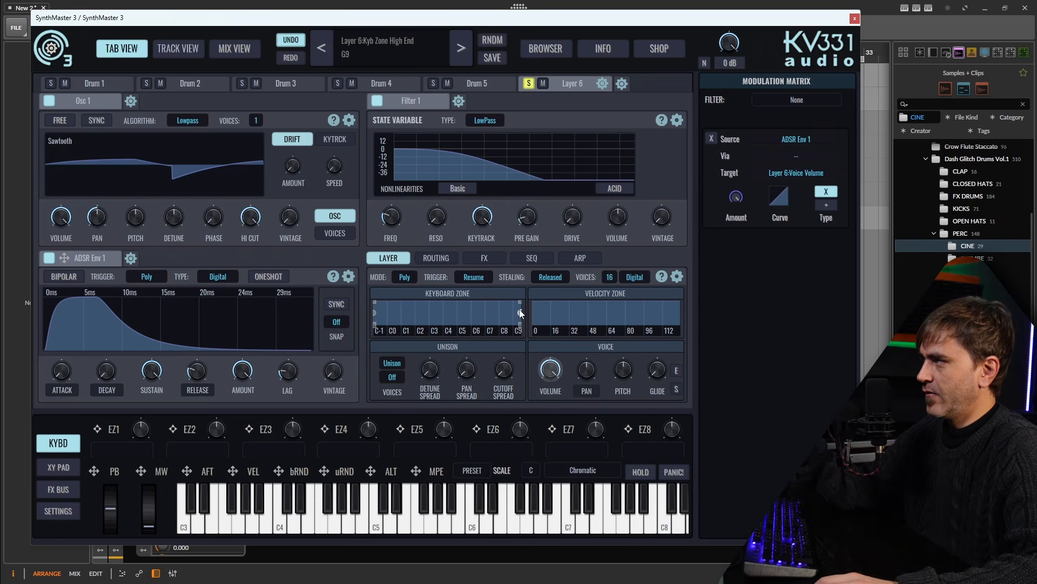
left_click_drag(483, 304, 462, 299)
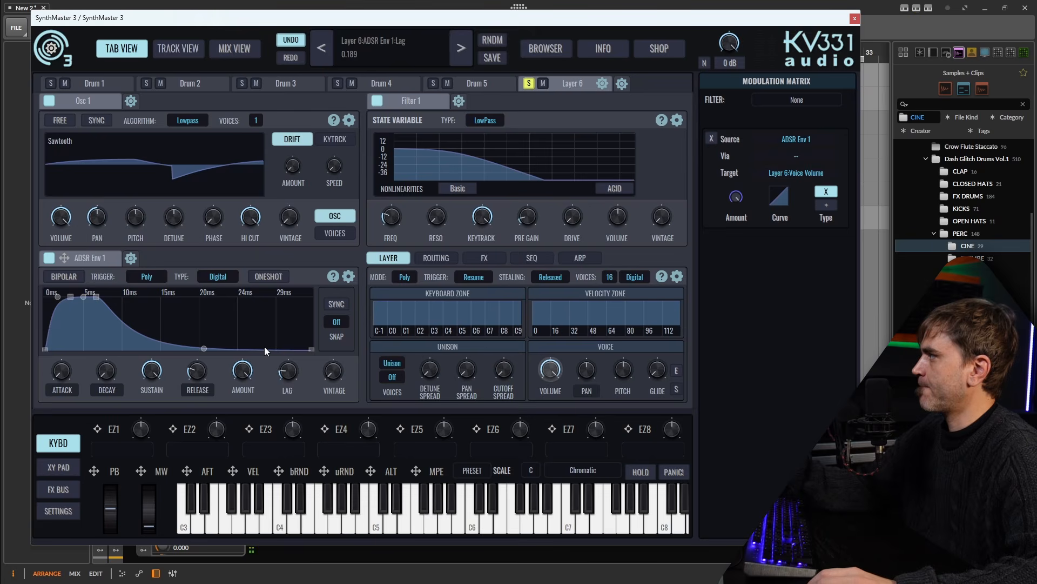
Step: Add a second ADSR envelope to Layer 6 and assign it to the Filter 1 cutoff
left_click(131, 258)
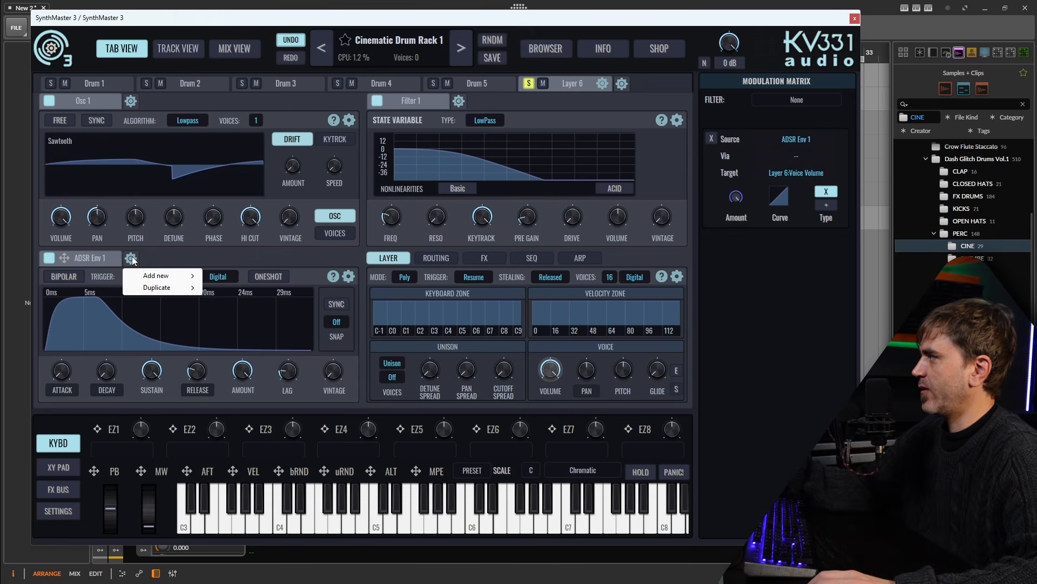
mouse_move(150, 279)
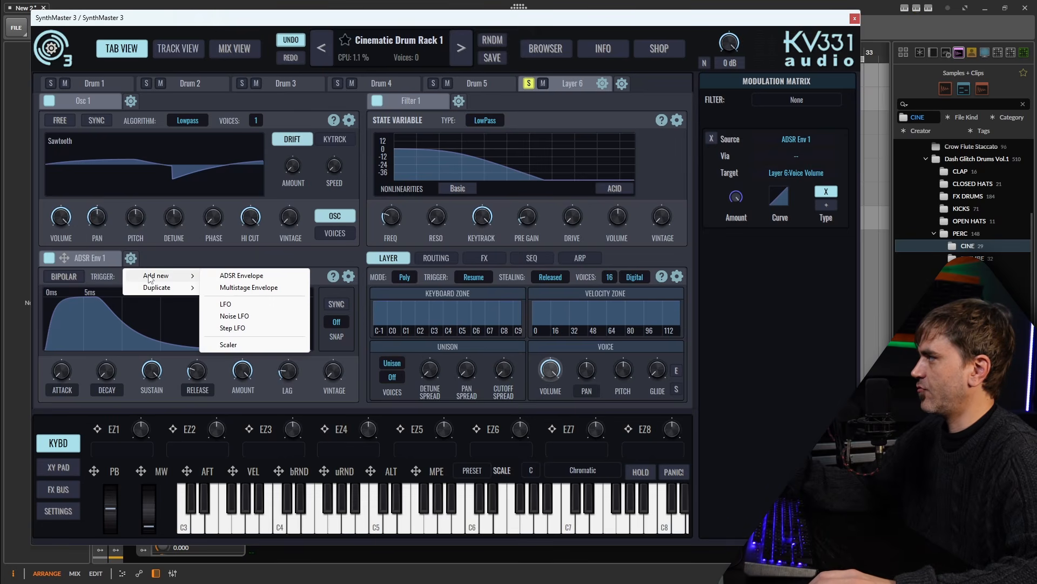
left_click(241, 276)
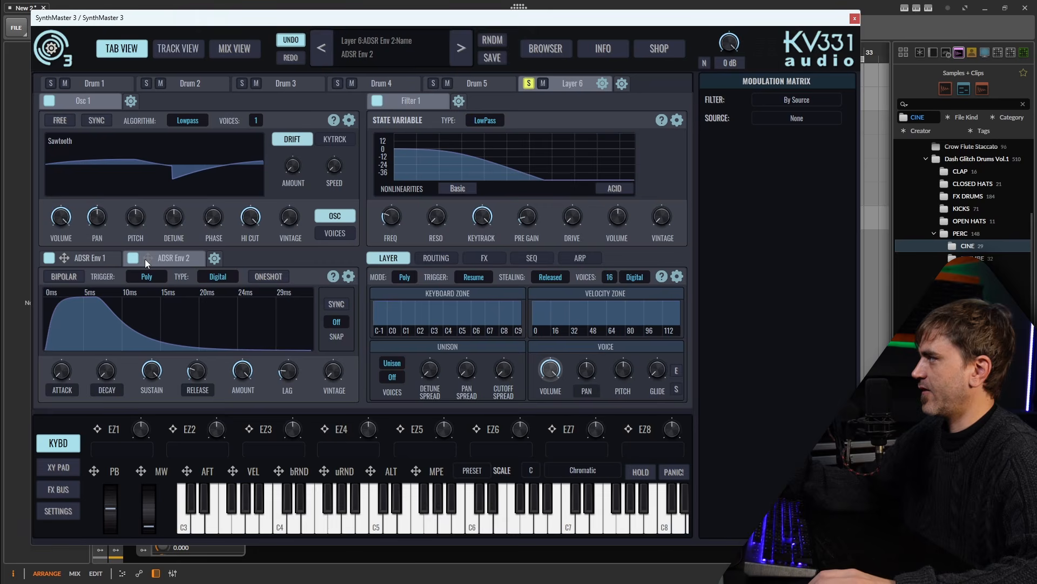
left_click_drag(384, 200, 391, 217)
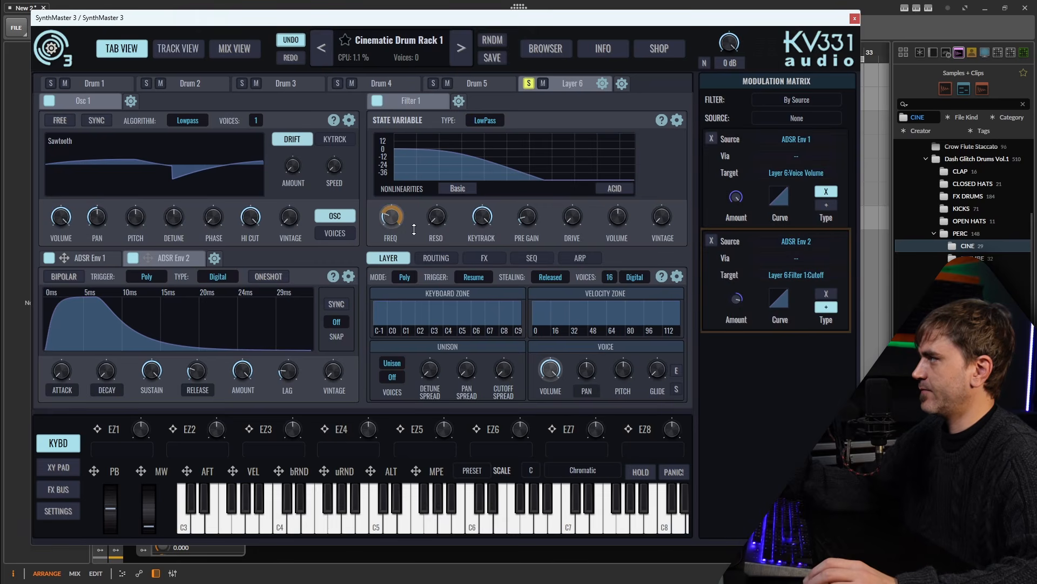
Step: Reduce ADSR Env 2's sustain to zero and lengthen its decay for a plucky filter sweep
left_click_drag(151, 371, 159, 423)
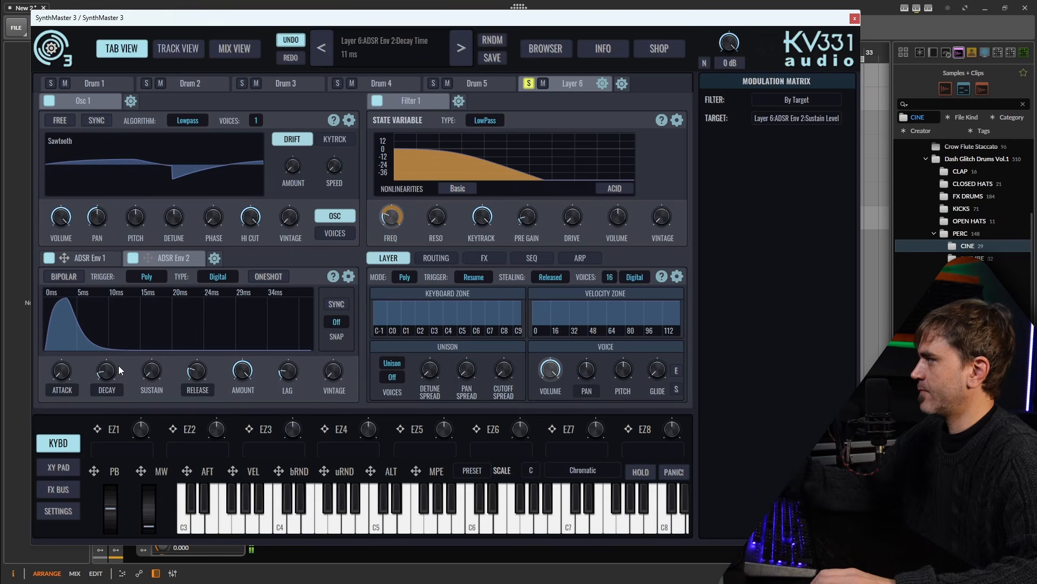
left_click_drag(111, 372, 123, 356)
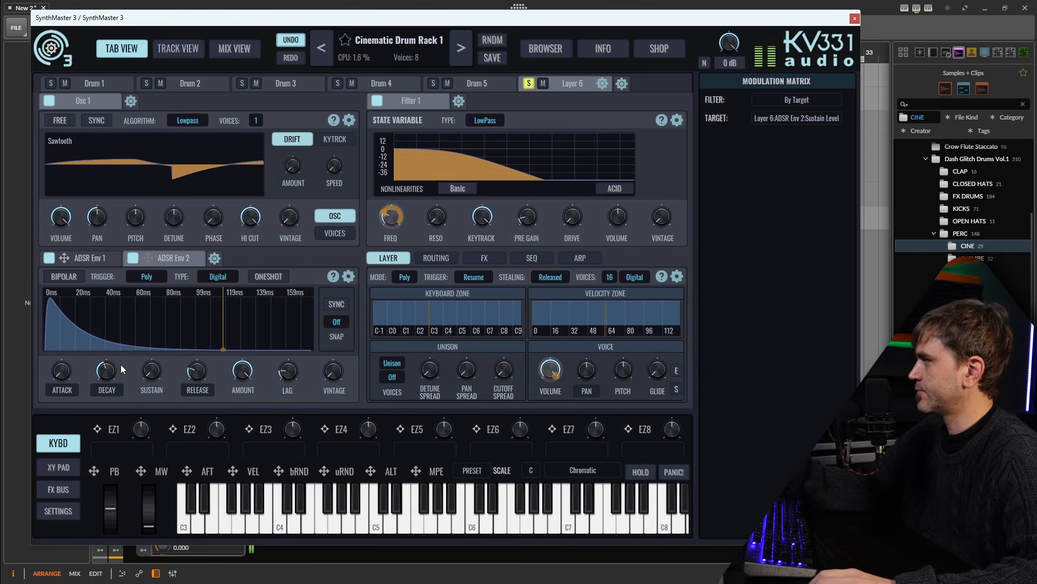
left_click_drag(110, 365, 109, 369)
Step: Enable Layer 6's sequencer and set its mode to Drum Part
left_click(531, 258)
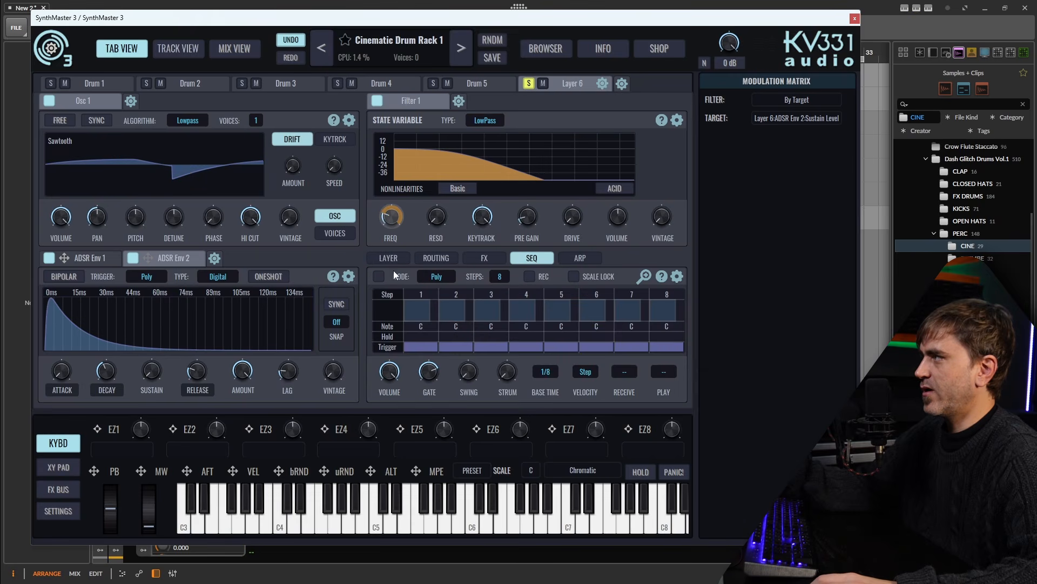
left_click(379, 276)
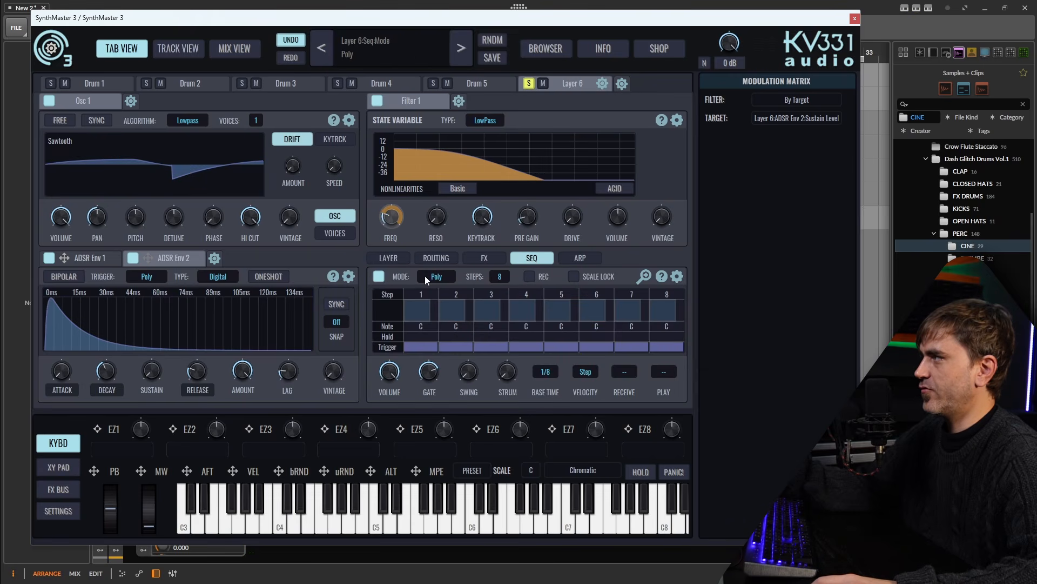
left_click(441, 276)
left_click(452, 342)
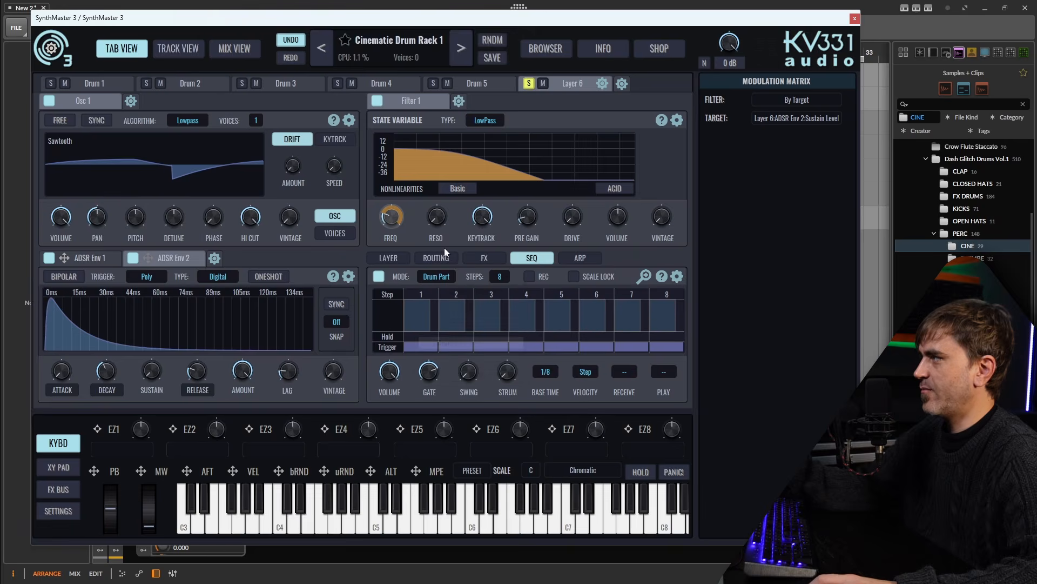
Step: Try clearing and restoring early steps of Layer 6 in the master drum sequence, and solo the layer again
left_click(645, 278)
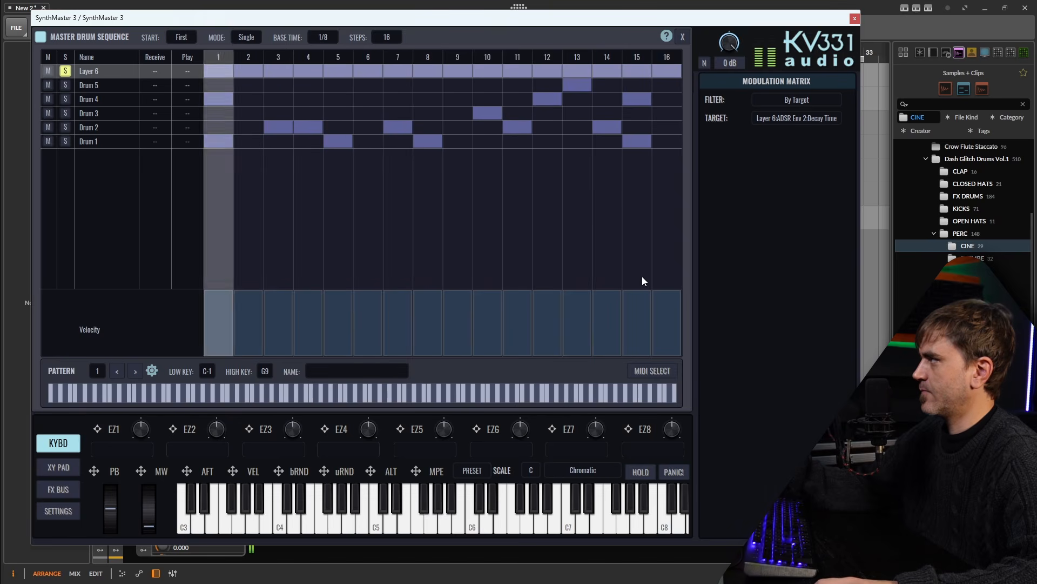
left_click(252, 69)
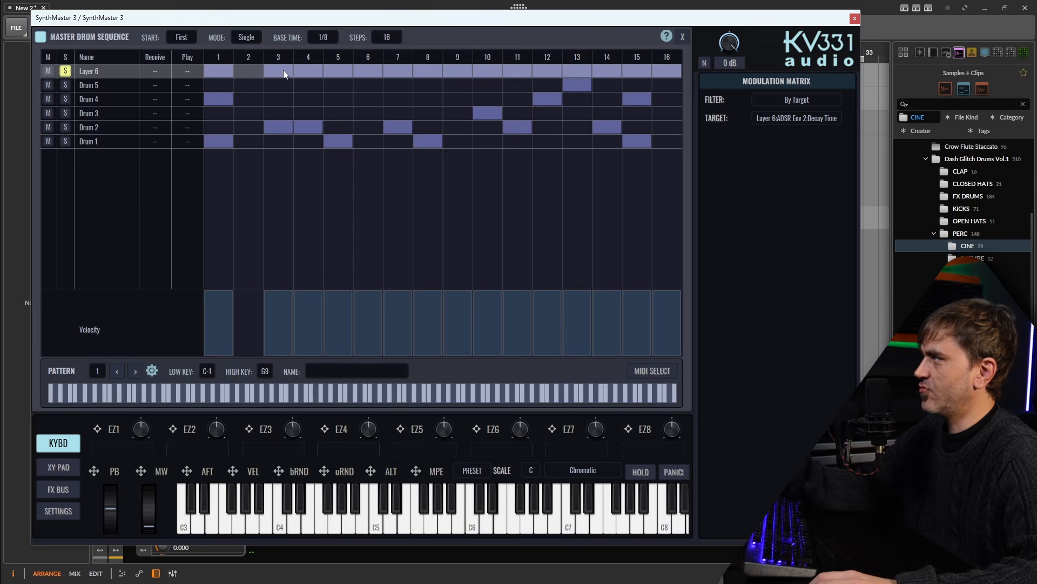
left_click(283, 70)
left_click(253, 66)
left_click(273, 68)
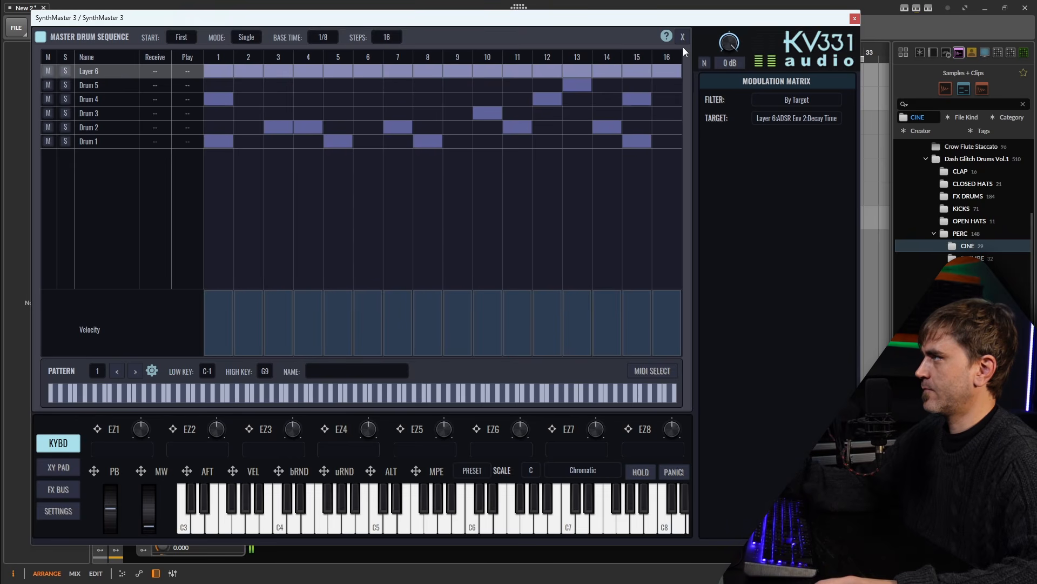
left_click(65, 71)
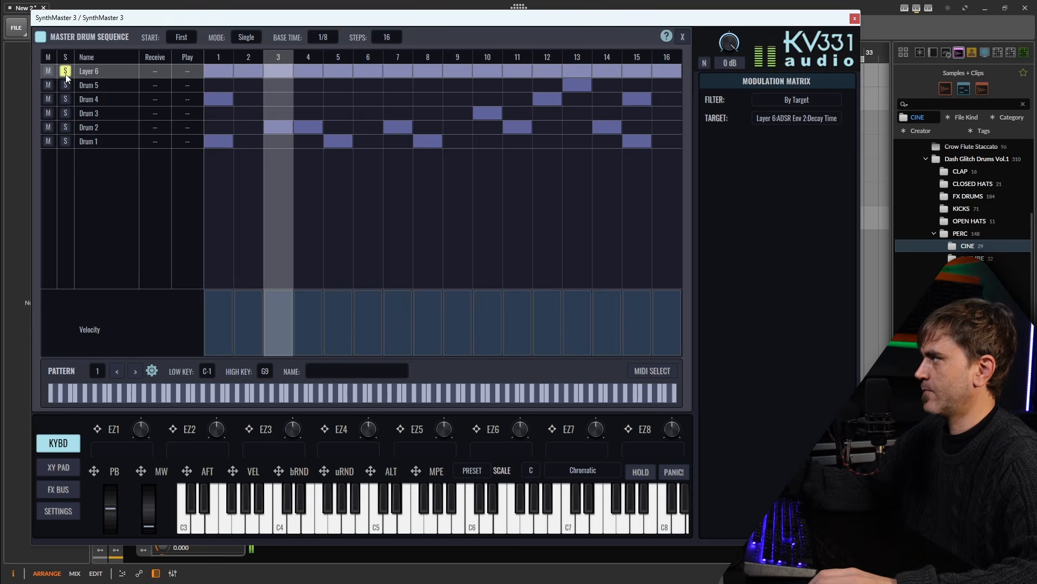
left_click(683, 37)
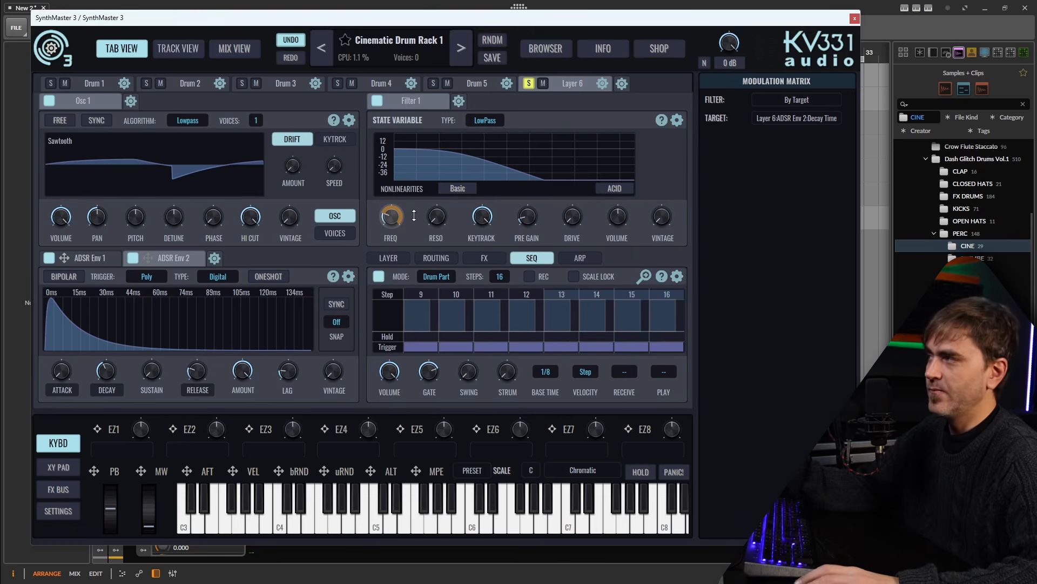
Step: Lower Layer 6's Filter 1 cutoff to 55 Hz and turn down the Osc 1 pitch
left_click_drag(402, 215, 394, 215)
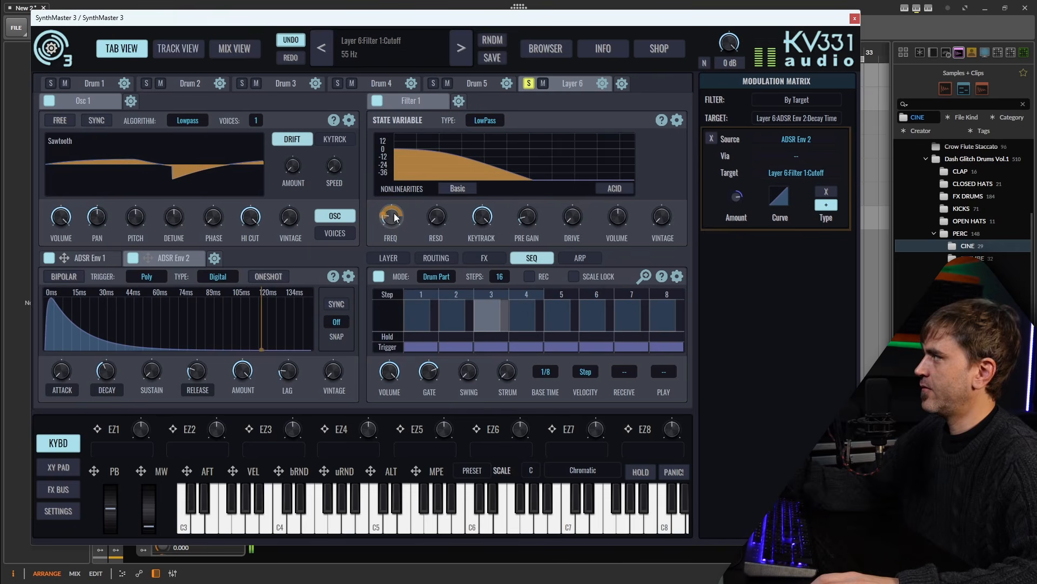
scroll(135, 218, "down", 3)
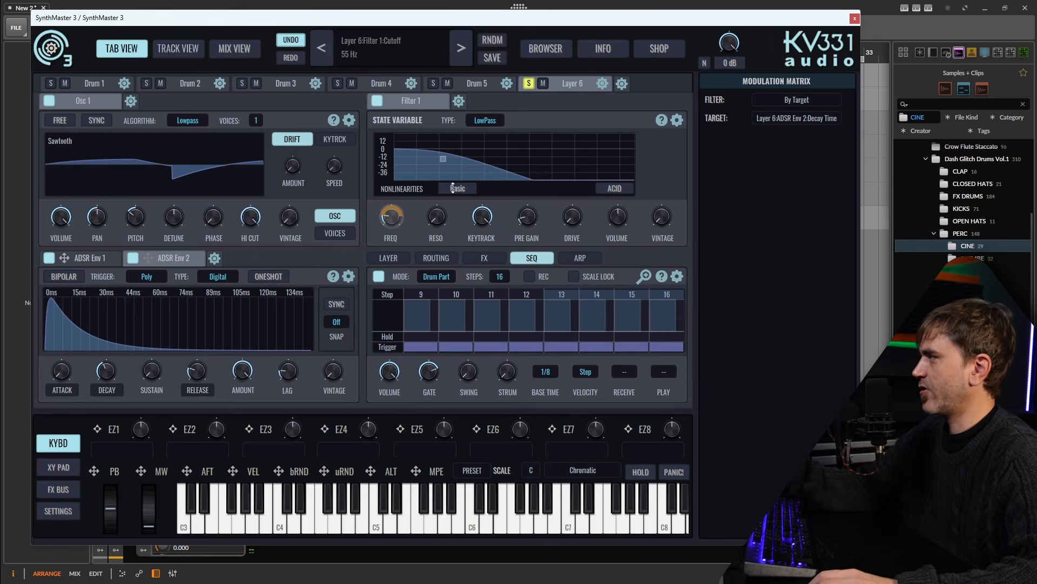
Step: Unsolo Layer 6 and raise its gain in the mixer
left_click(530, 85)
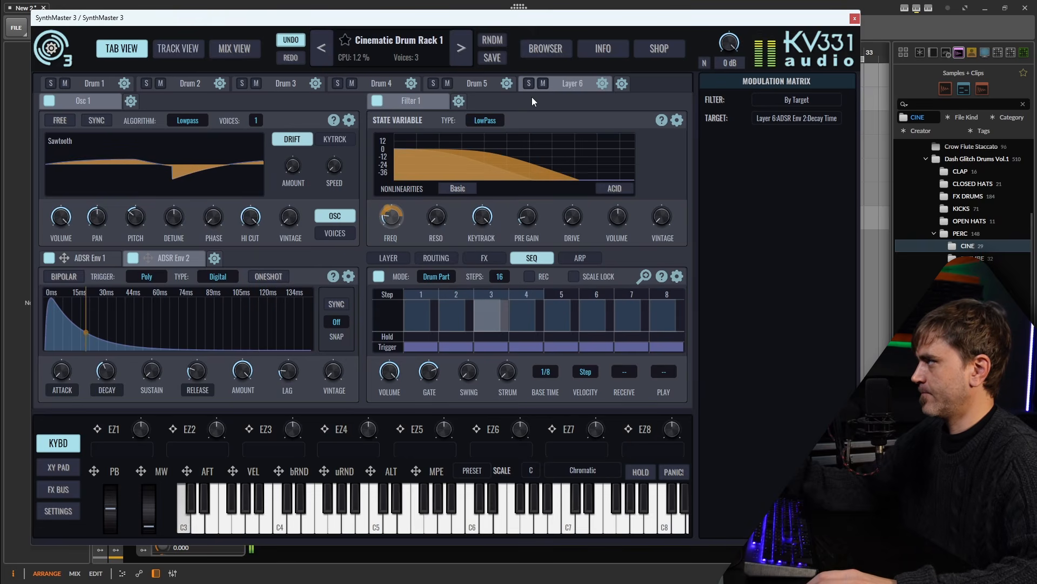
left_click(235, 50)
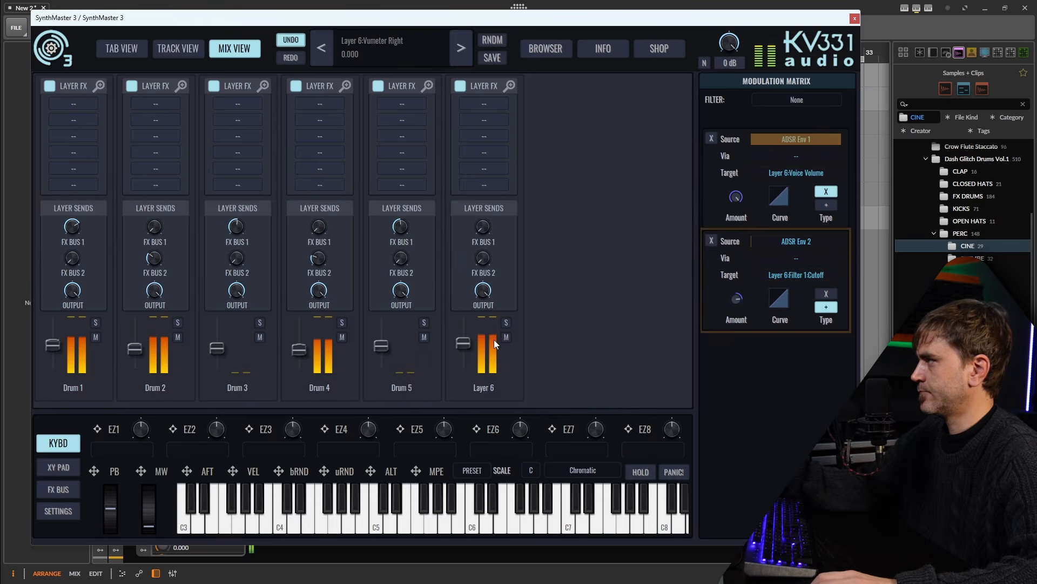
left_click_drag(468, 344, 469, 335)
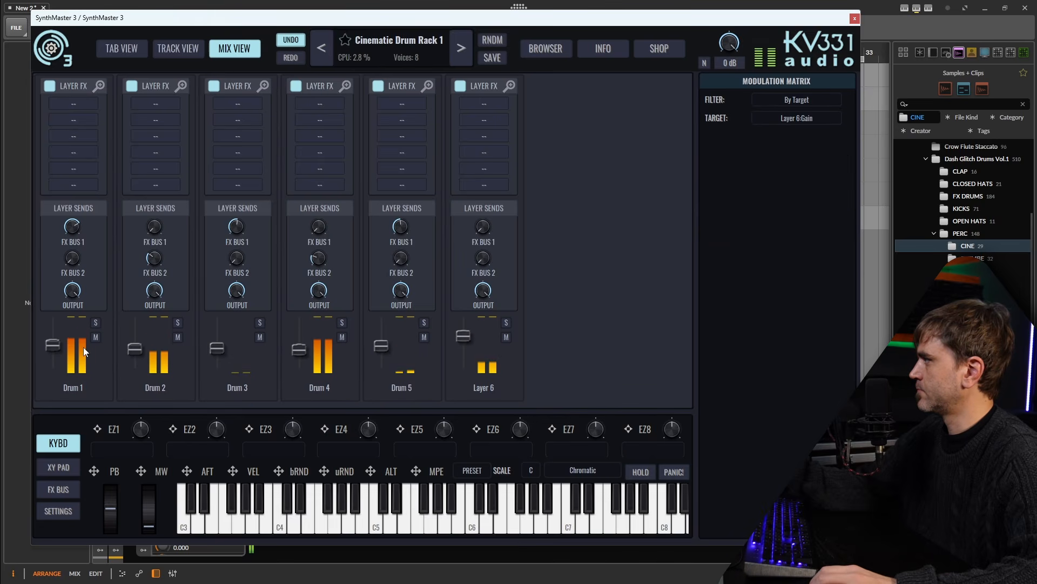
Step: Lower the gains of Drum 1 through Drum 5 in the mixer and raise Layer 6's gain to about 0.765
left_click_drag(54, 345, 56, 349)
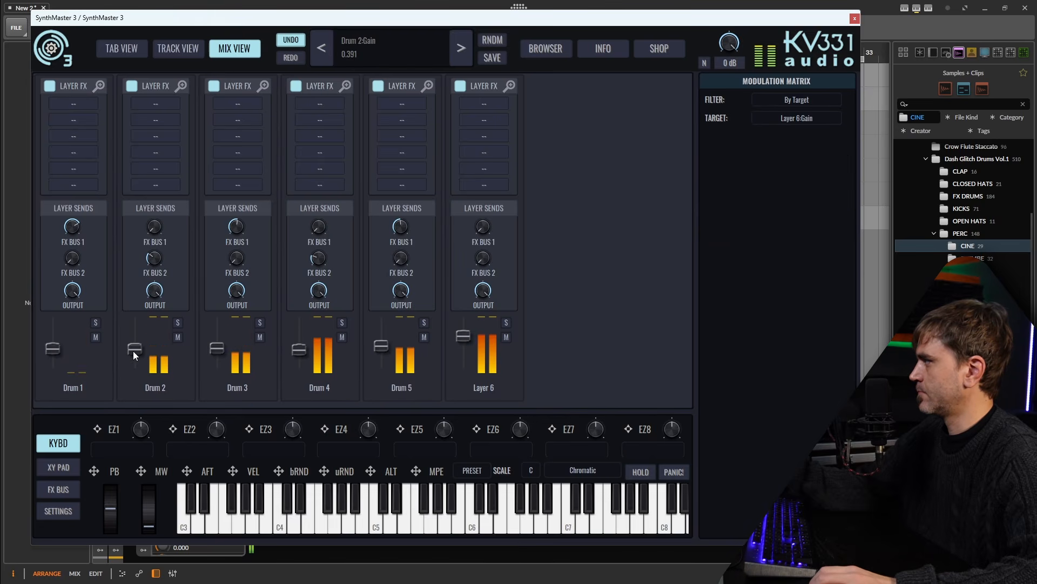
left_click_drag(133, 352, 135, 358)
left_click_drag(218, 349, 221, 359)
left_click_drag(298, 351, 297, 357)
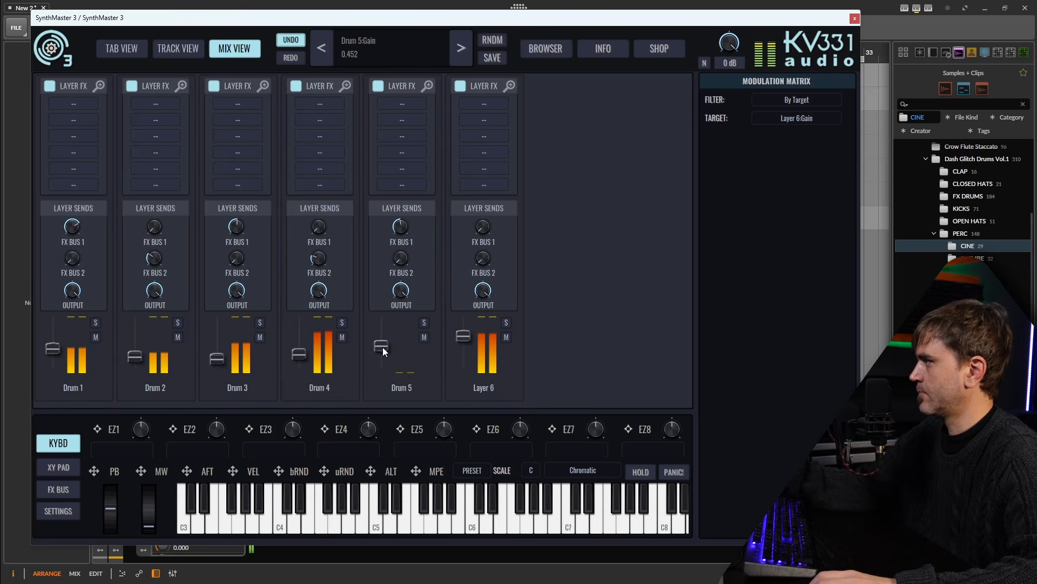
left_click_drag(383, 347, 383, 350)
mouse_move(465, 329)
left_mouse_down()
mouse_move(466, 318)
mouse_move(463, 330)
left_mouse_up()
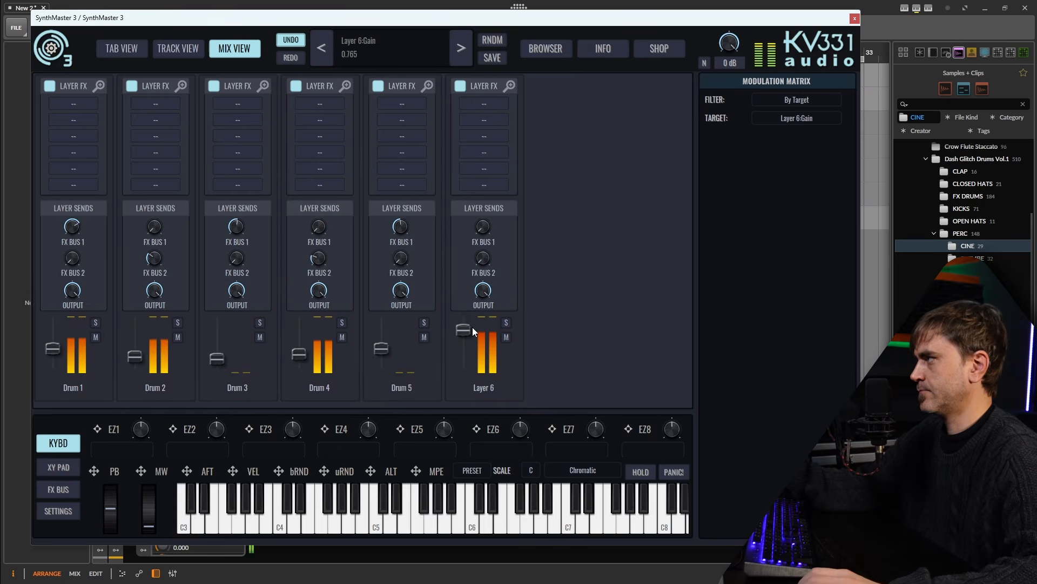
Step: Lower the sustain of Layer 6's ADSR Env 1 to a middle level and lengthen its decay
left_click(125, 50)
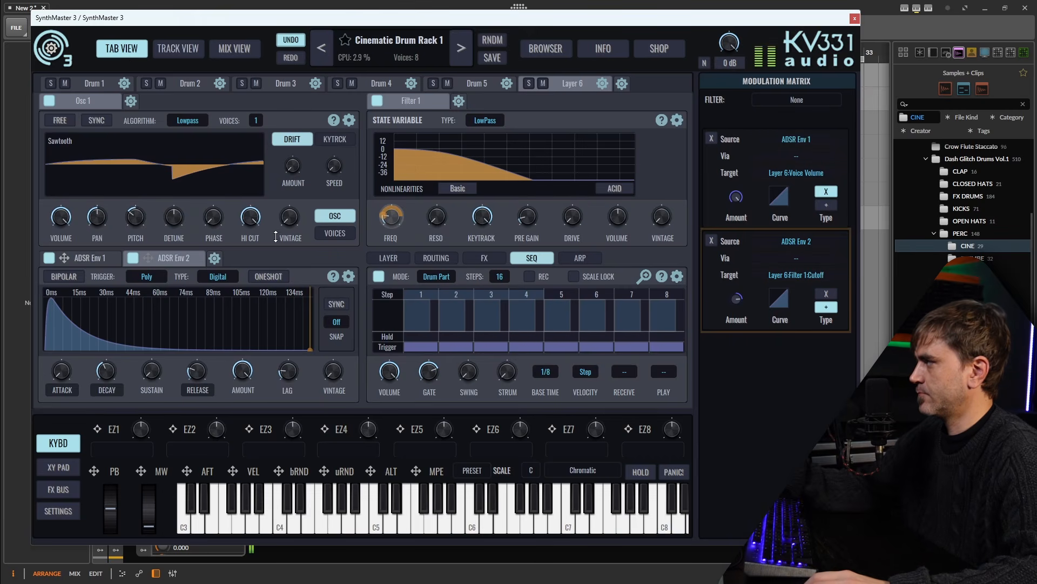
left_click(103, 262)
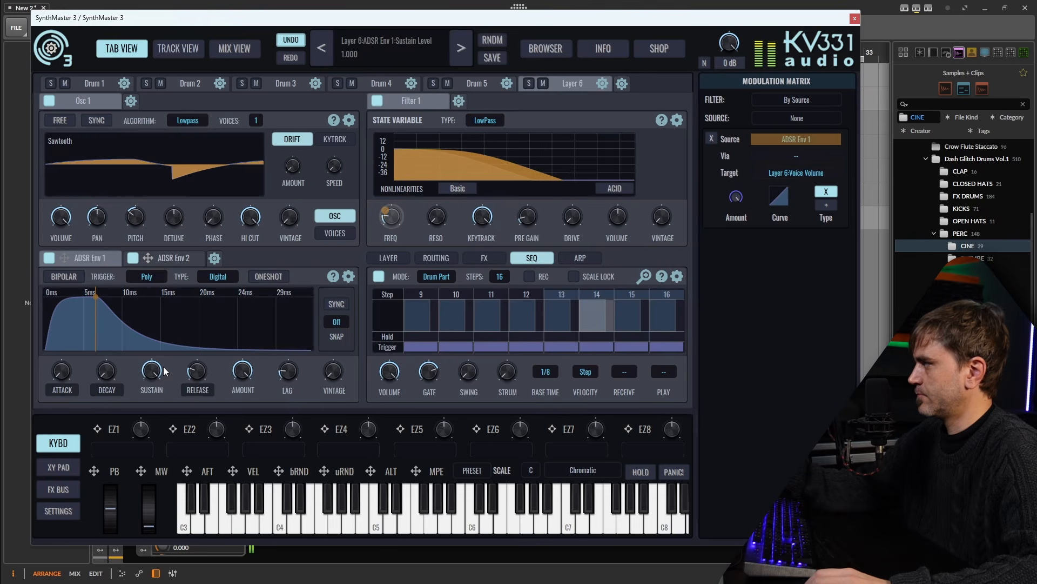
left_click_drag(157, 372, 153, 397)
left_click_drag(114, 367, 146, 374)
left_click_drag(152, 323, 152, 311)
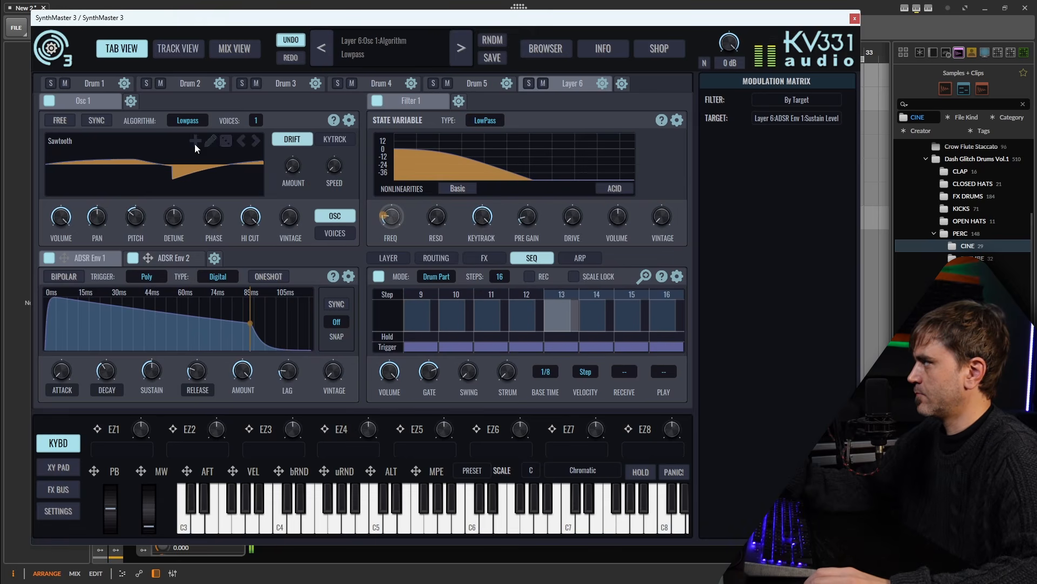
Step: Try 4 voices on Layer 6's Osc 1, check the voice spread settings, and experiment with its detune and volume
left_click(256, 118)
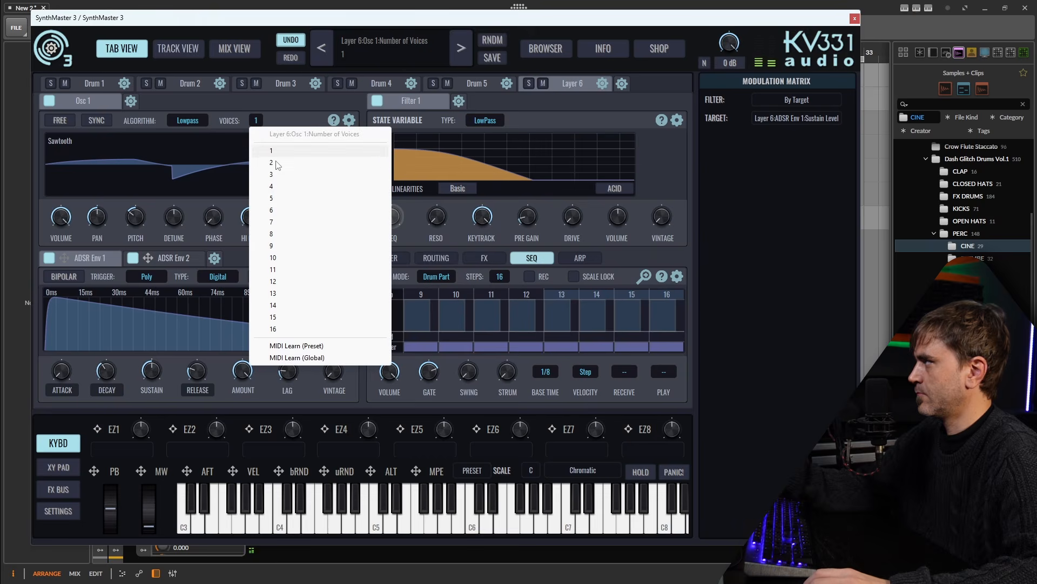
left_click(275, 186)
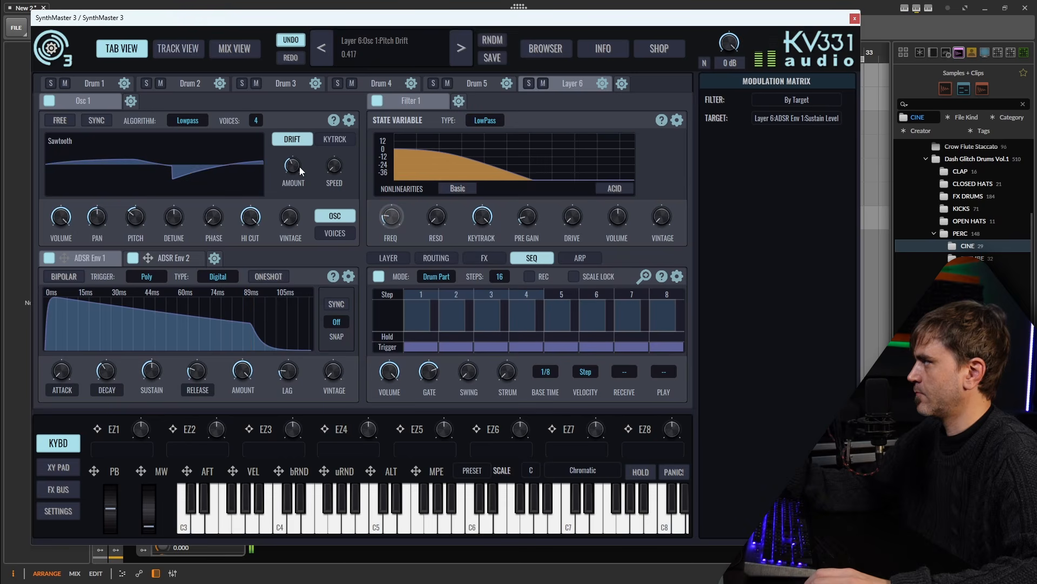
left_click(319, 234)
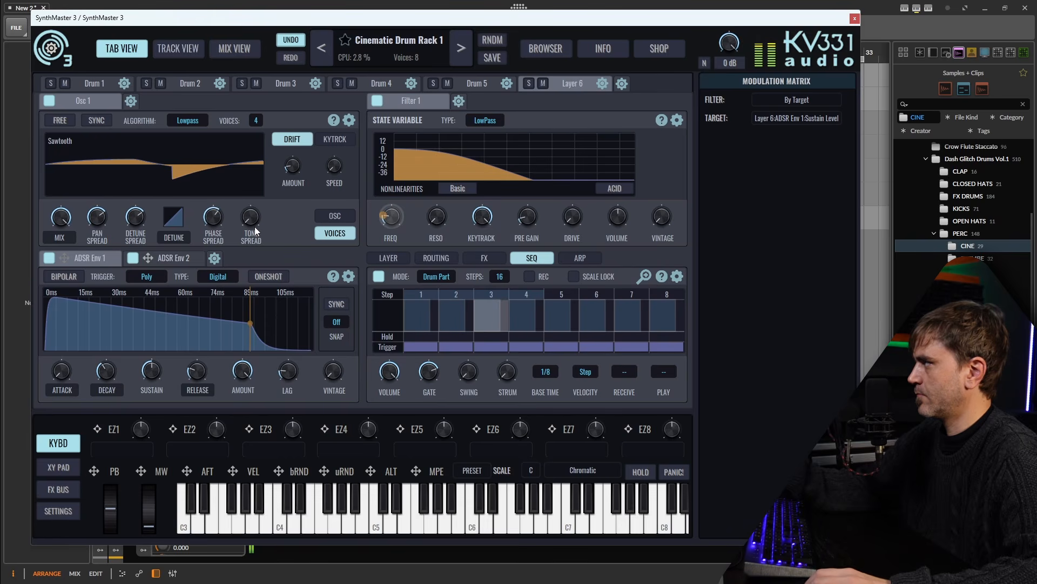
left_click(340, 216)
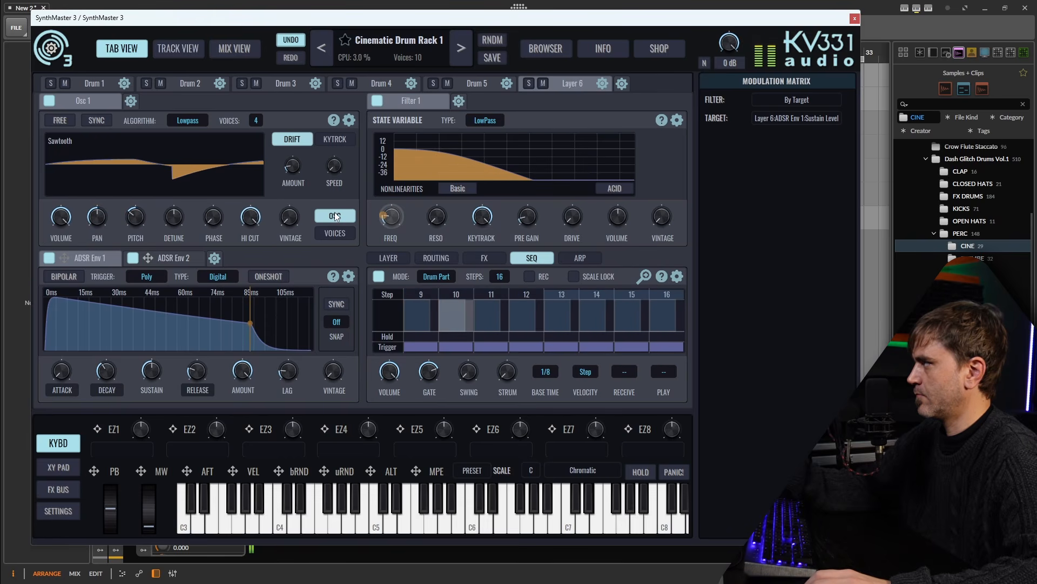
left_click_drag(181, 217, 189, 200)
double_click(177, 216)
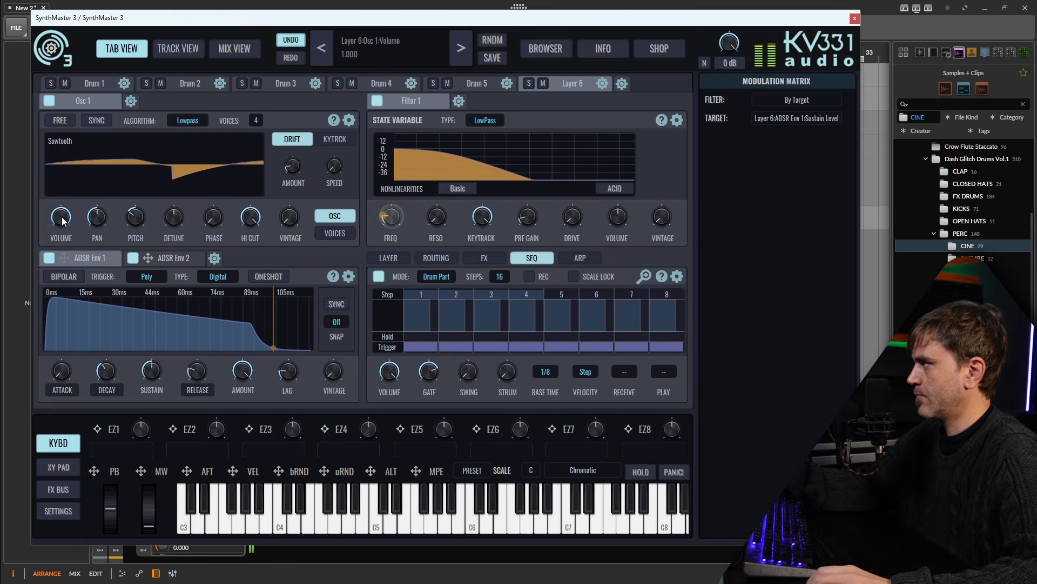
mouse_move(60, 228)
left_click_drag(62, 222, 60, 227)
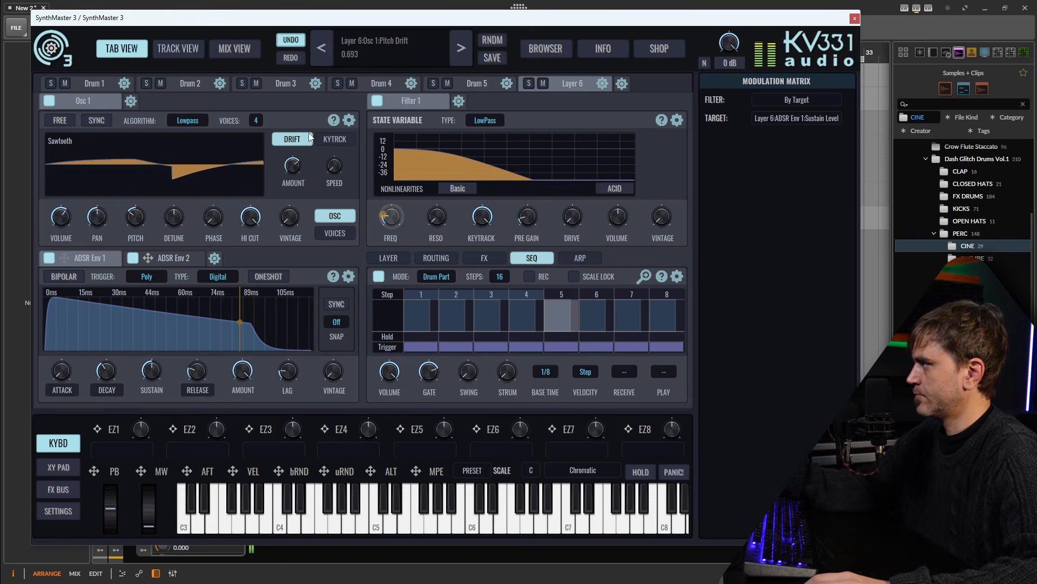
Step: Adjust the pitch drift amount of Layer 6's Osc 1 and set its number of voices to 1
left_click_drag(294, 178, 295, 175)
left_click(256, 120)
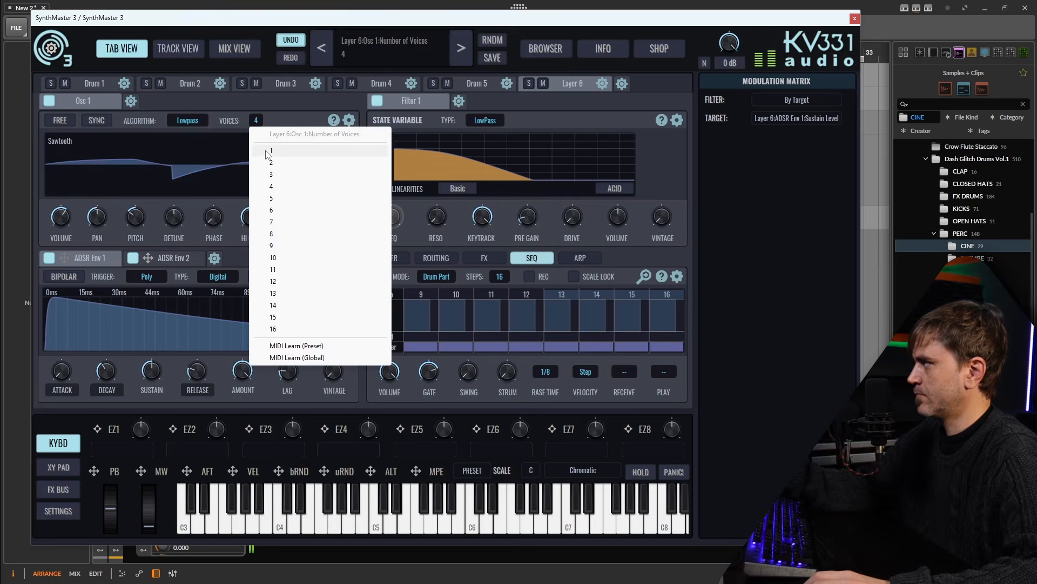
left_click(270, 149)
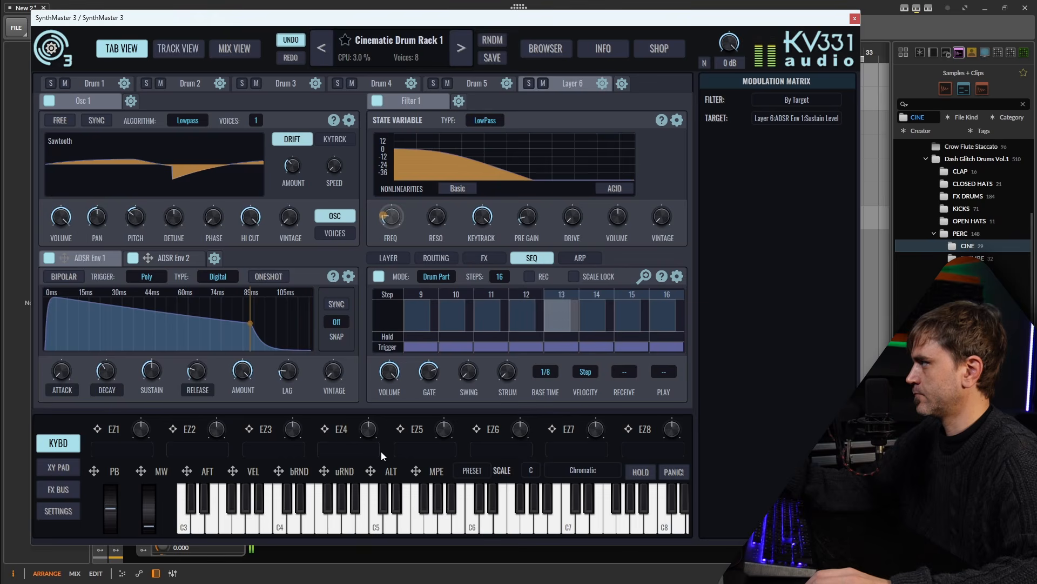
Step: Lower the mixer gains of Drum 1, Drum 4 and Drum 5, taking Drum 5 to about 0.287
left_click(229, 49)
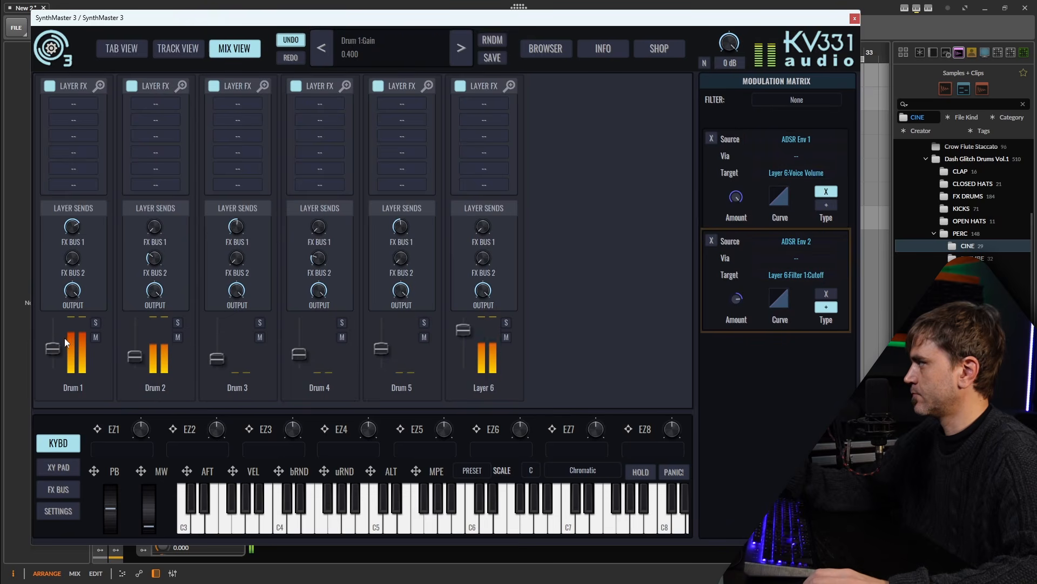
left_click_drag(54, 346, 54, 349)
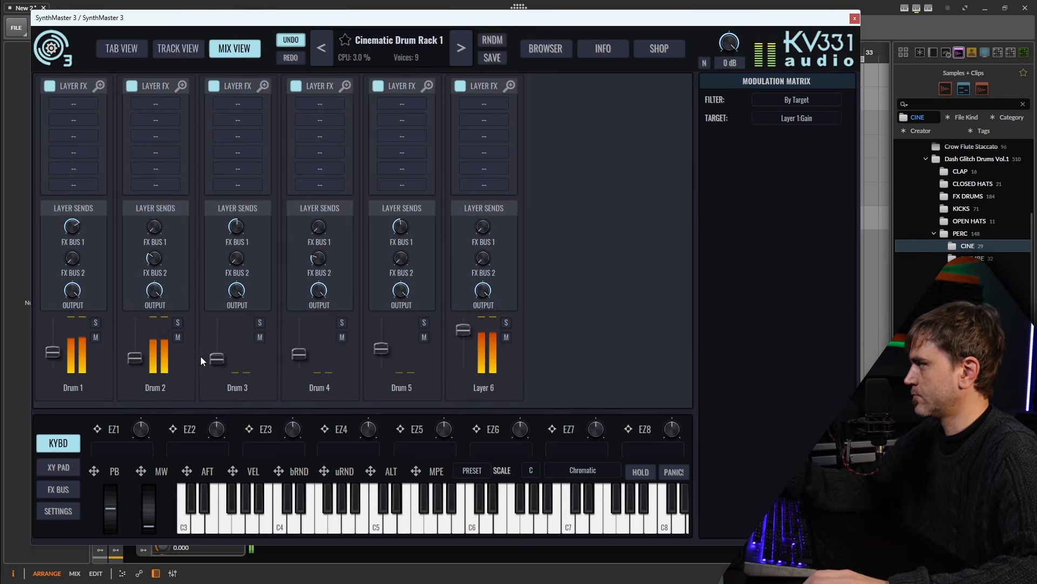
left_click_drag(379, 348, 377, 353)
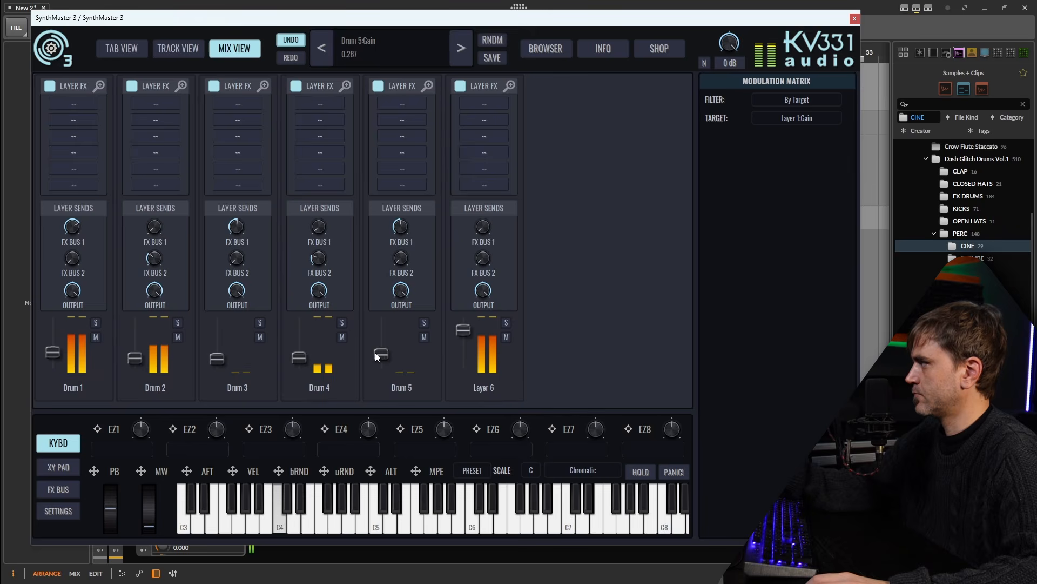
Step: Reduce the FX Bus 1 sends of Drum 1, Drum 3 and Drum 5, and raise Layer 6's sends to FX Bus 1 and FX Bus 2
left_click_drag(73, 227, 78, 238)
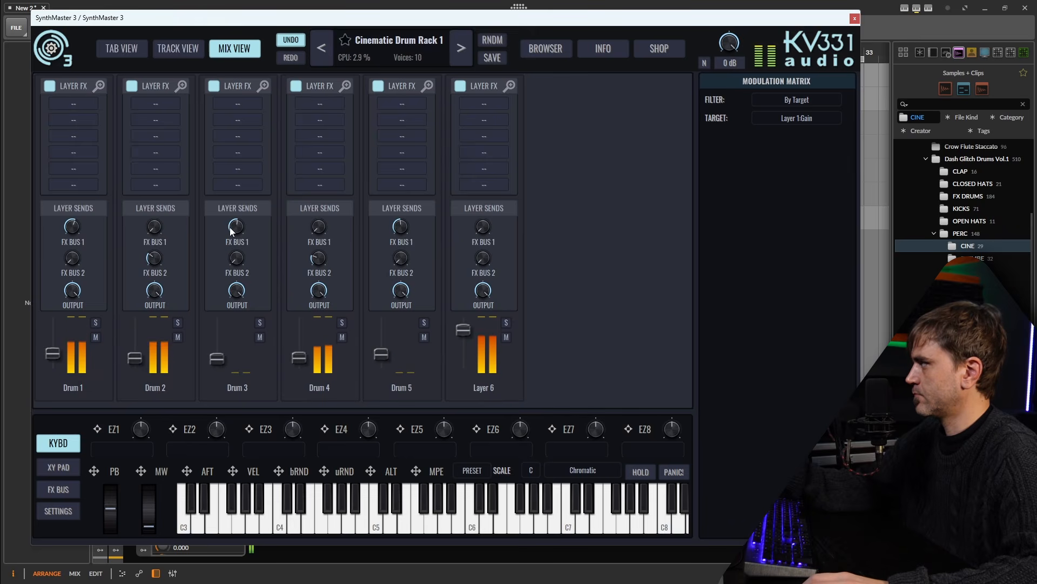
left_click_drag(233, 228, 234, 237)
left_click_drag(399, 228, 400, 234)
left_click_drag(484, 227, 504, 172)
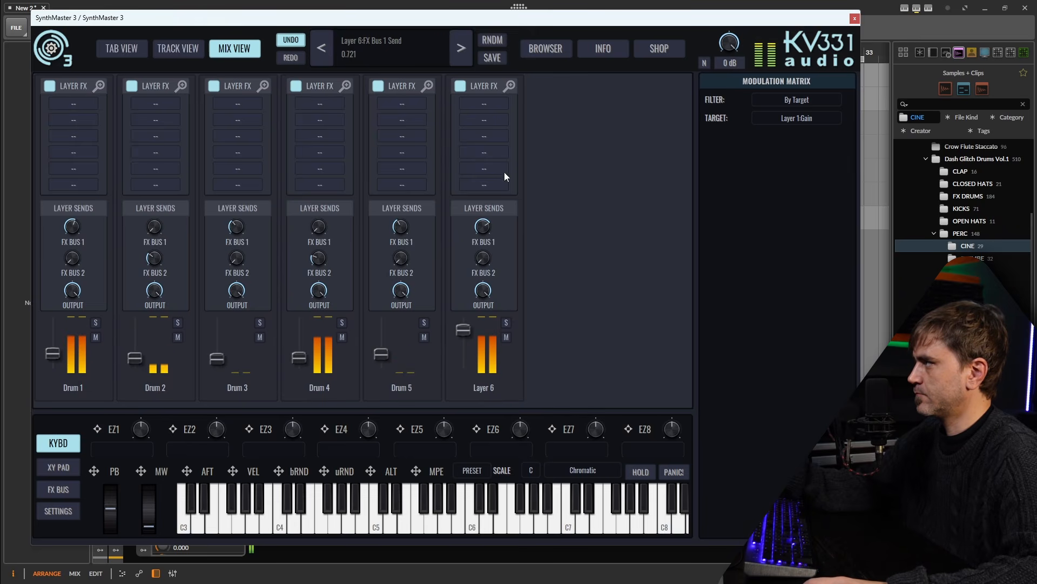
left_click_drag(482, 256, 486, 240)
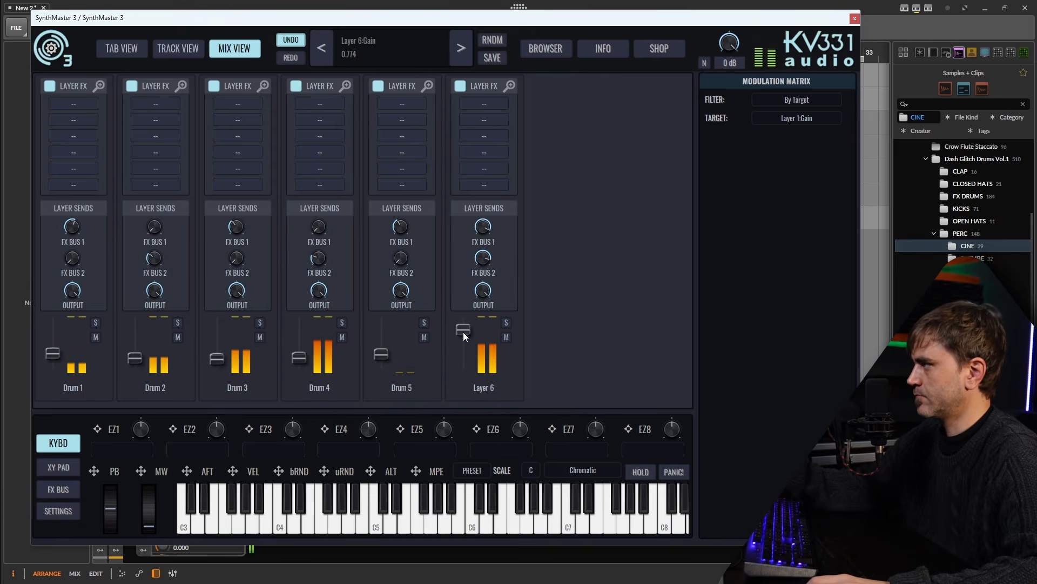
Step: Slightly lower Layer 6's Filter 1 cutoff
left_click(123, 48)
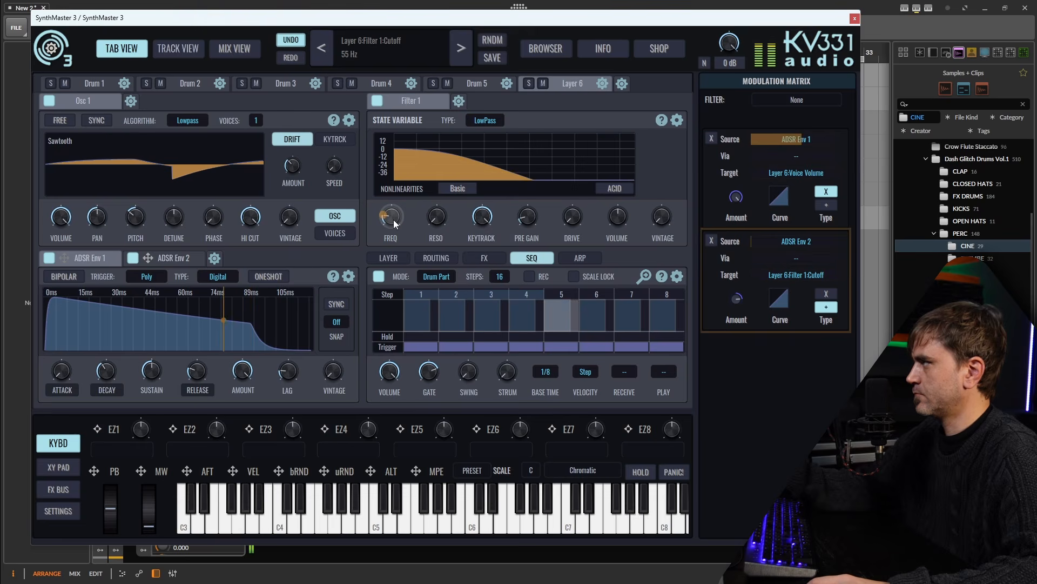
mouse_move(394, 219)
left_mouse_down()
mouse_move(406, 187)
mouse_move(397, 219)
left_mouse_up()
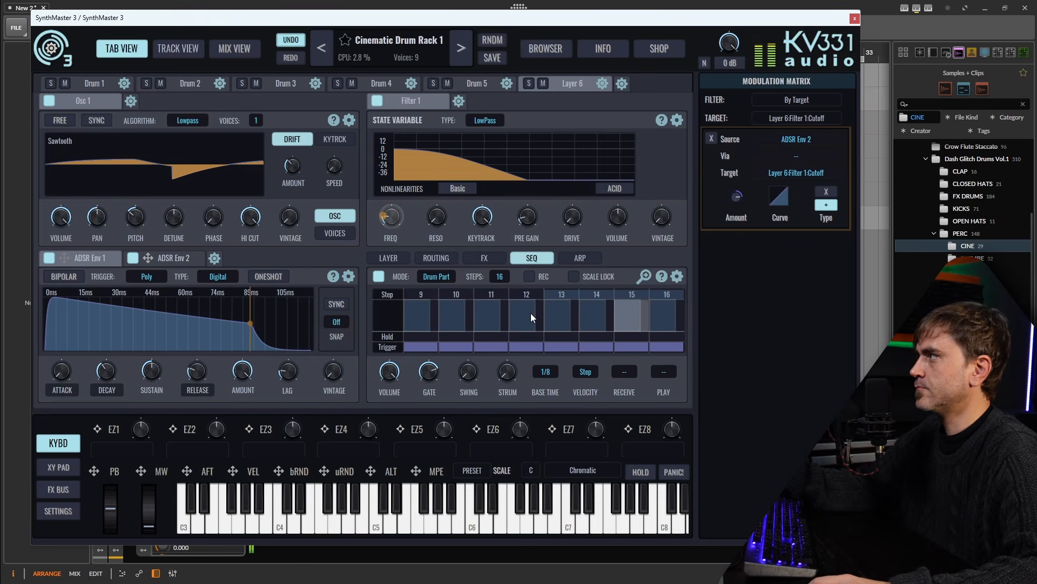
Step: Set Layer 6's polyphony mode to Monophonic and rename the layer Synth Pulse
left_click(390, 258)
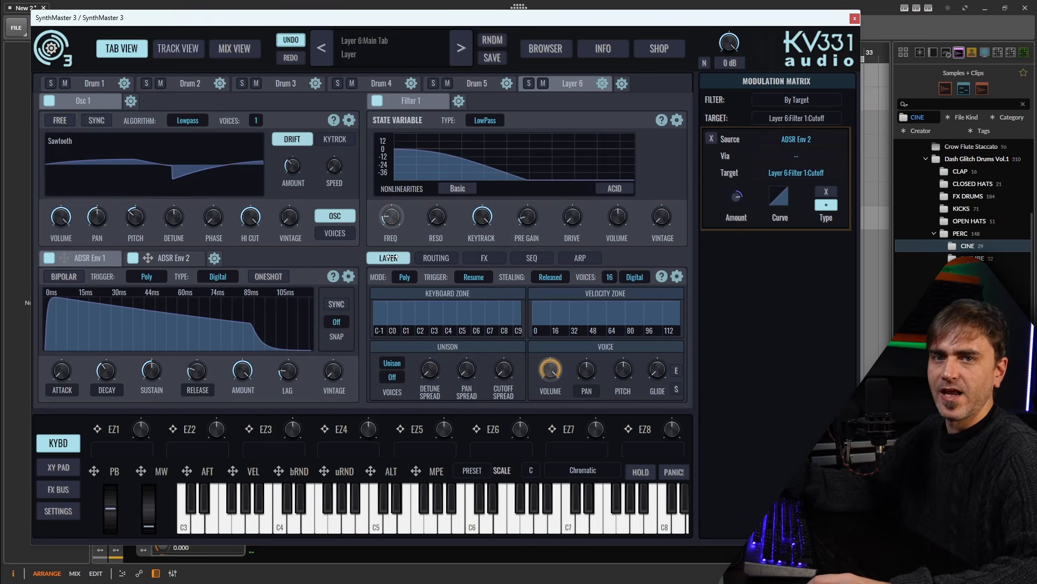
left_click(406, 277)
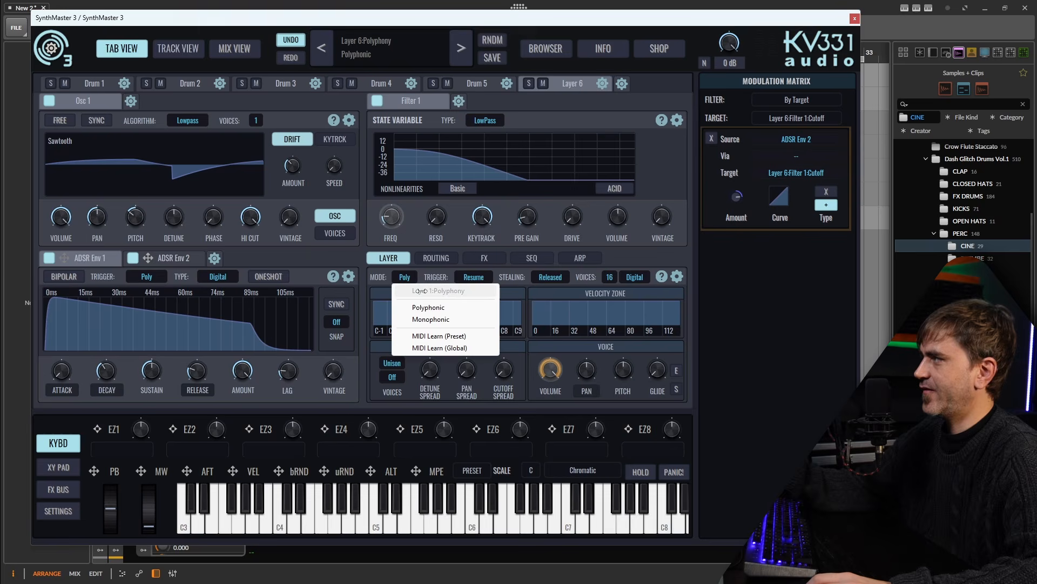
left_click(428, 319)
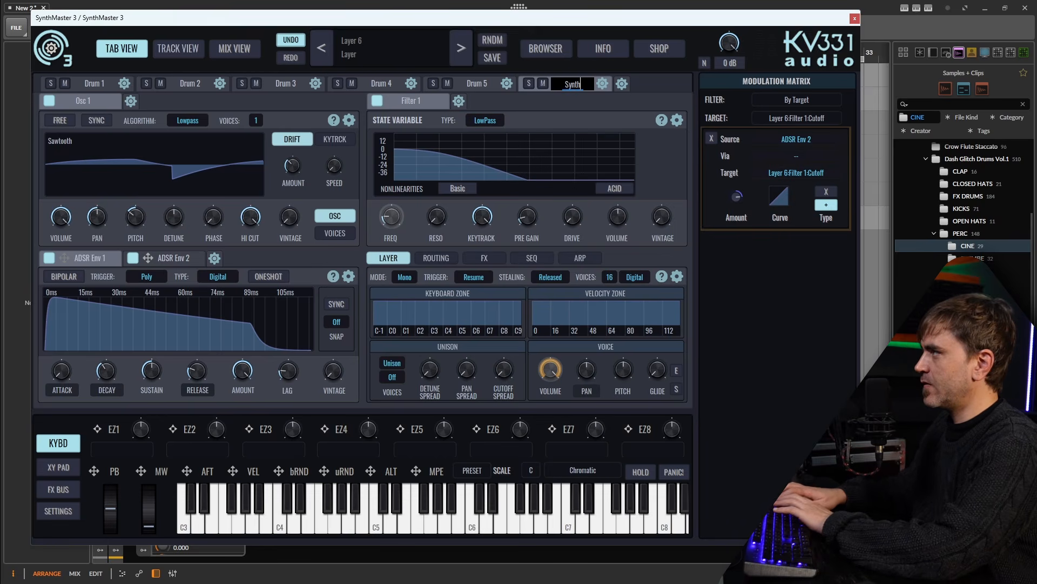
type("ulese")
key("Return")
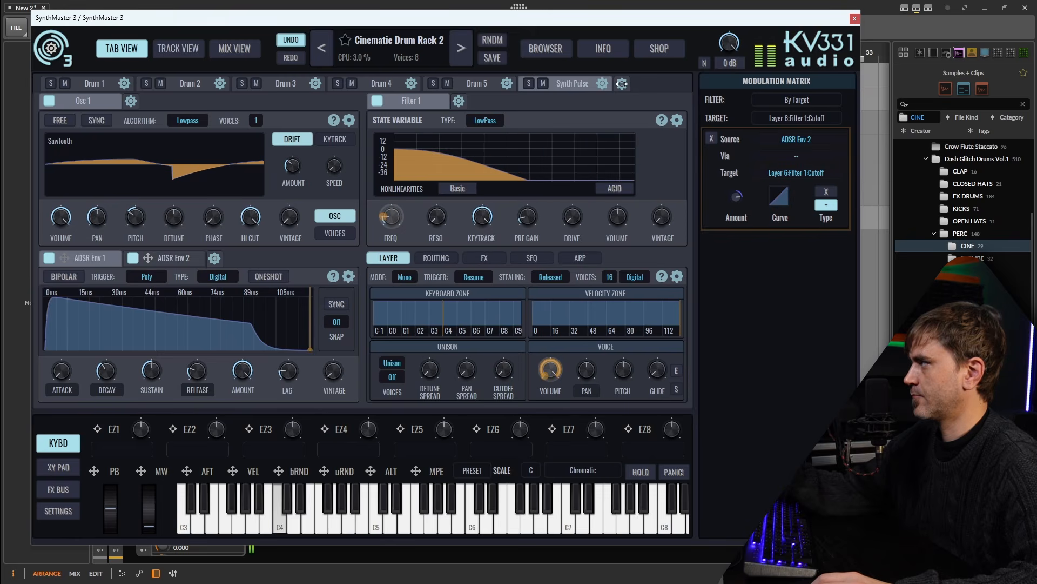
Step: Lower the output send levels of the five drum layers and slightly reduce the Synth Pulse gain in the mixer
left_click(240, 49)
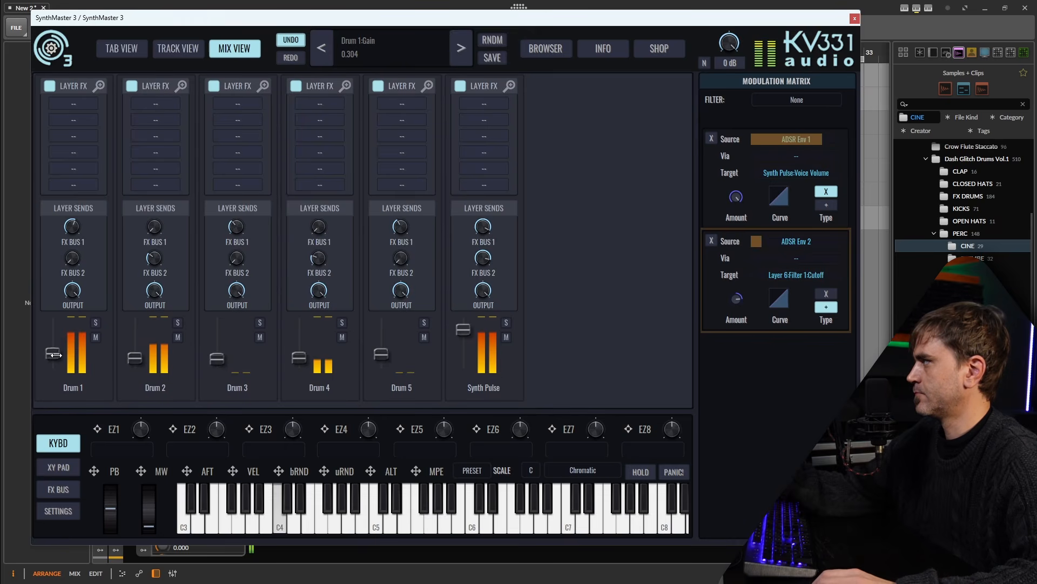
left_click(72, 290)
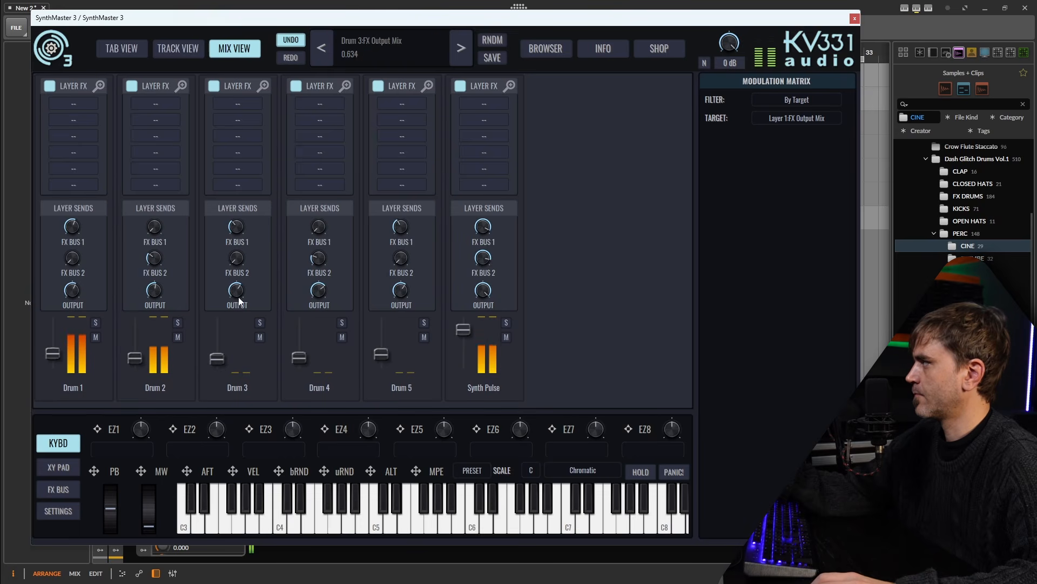
left_click_drag(463, 329, 463, 332)
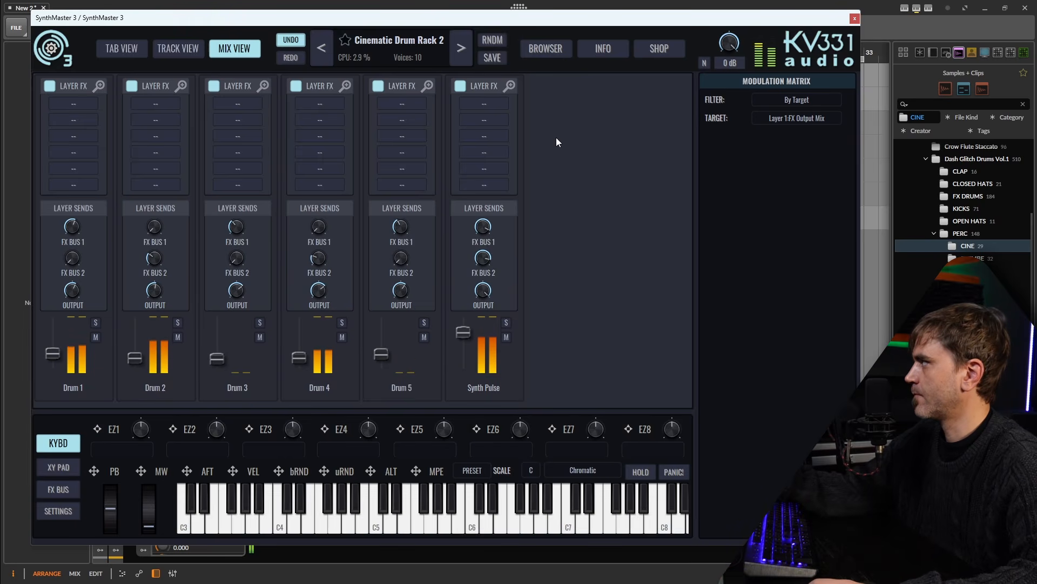
Step: Add a new layer and load the Crow Flute RRs multisample into its Osc 1
left_click(132, 46)
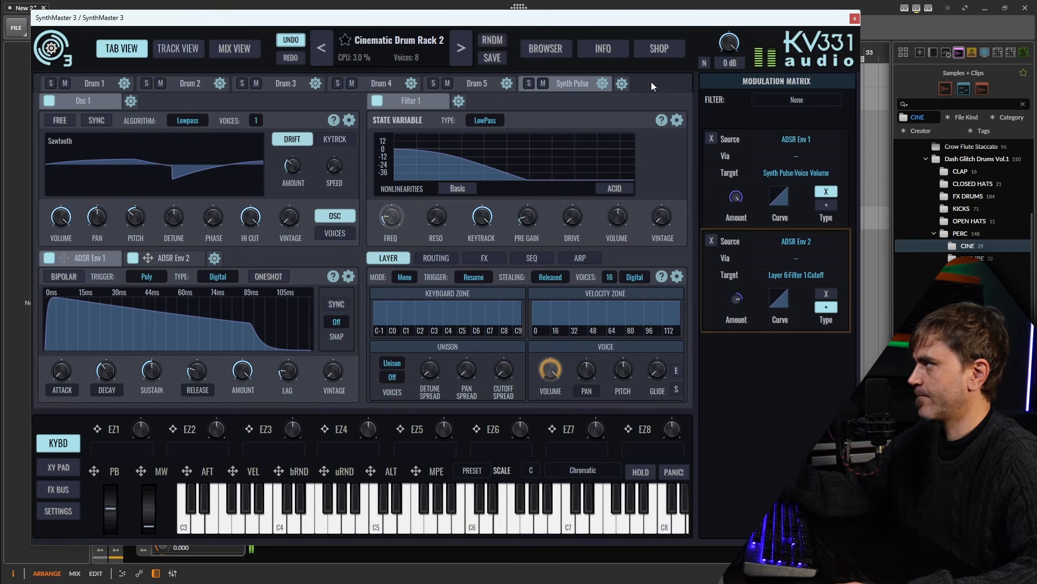
left_click(622, 83)
left_click(640, 100)
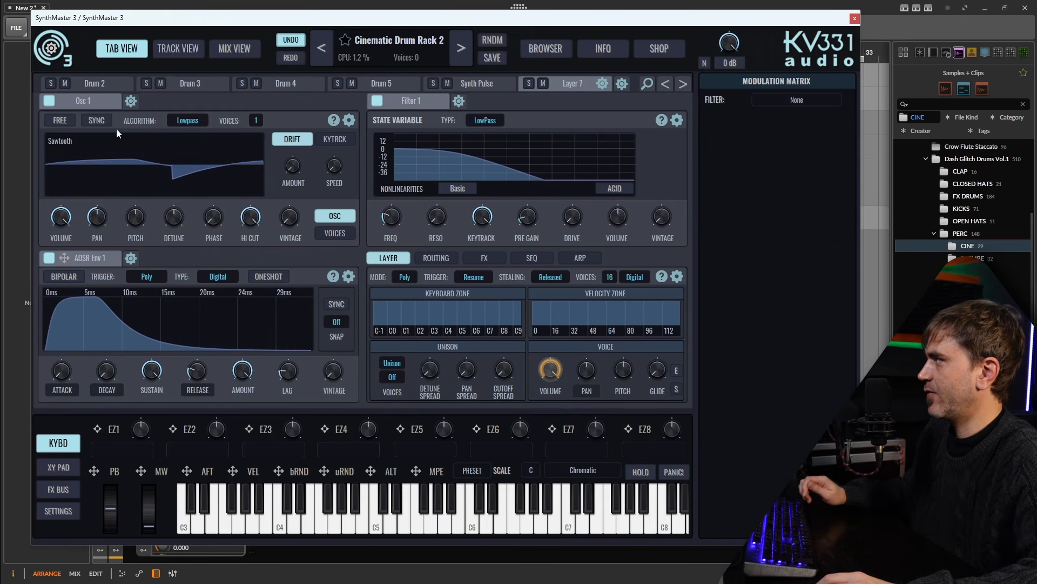
left_click(161, 144)
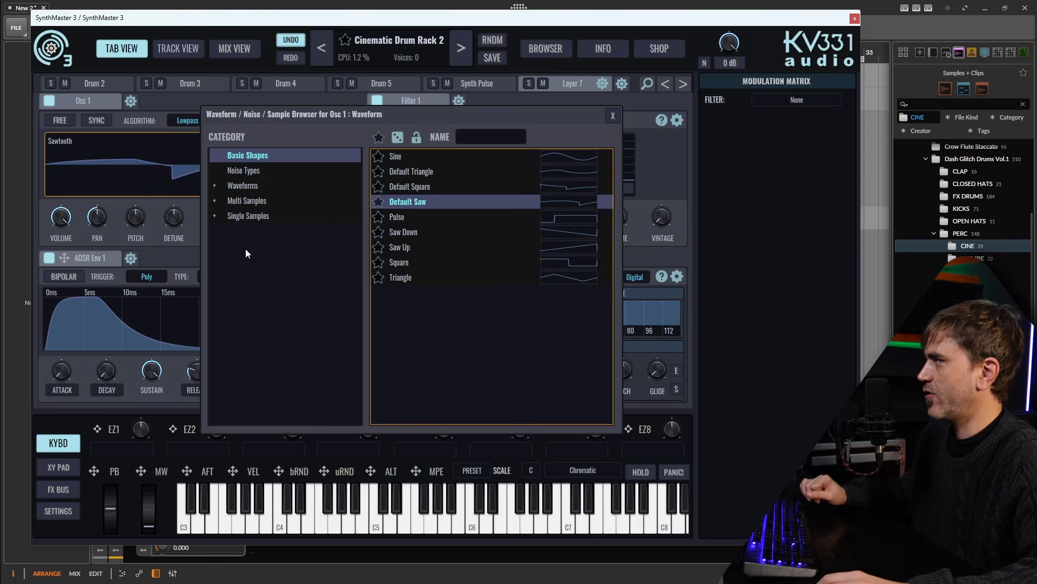
left_click(245, 199)
left_click_drag(605, 176, 598, 442)
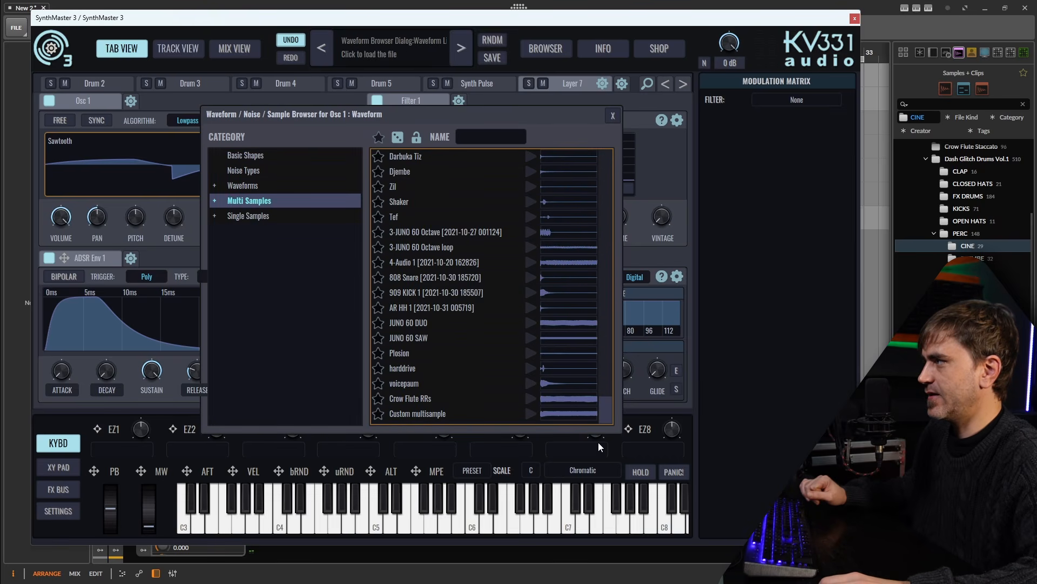
double_click(421, 398)
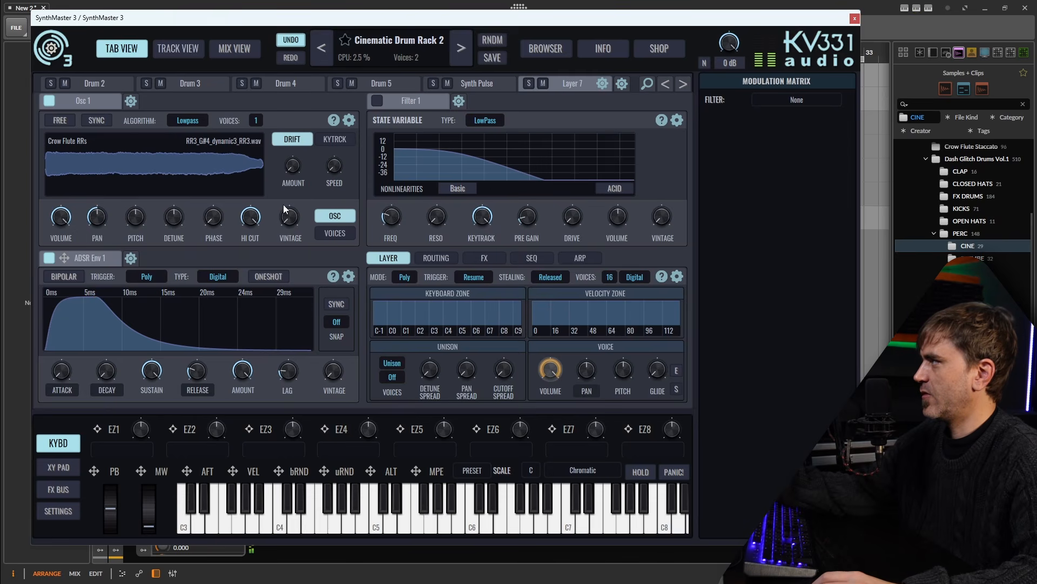
Step: Add a Reverb as Layer 7's first insert effect and increase its size, time and early/late mix
left_click(500, 257)
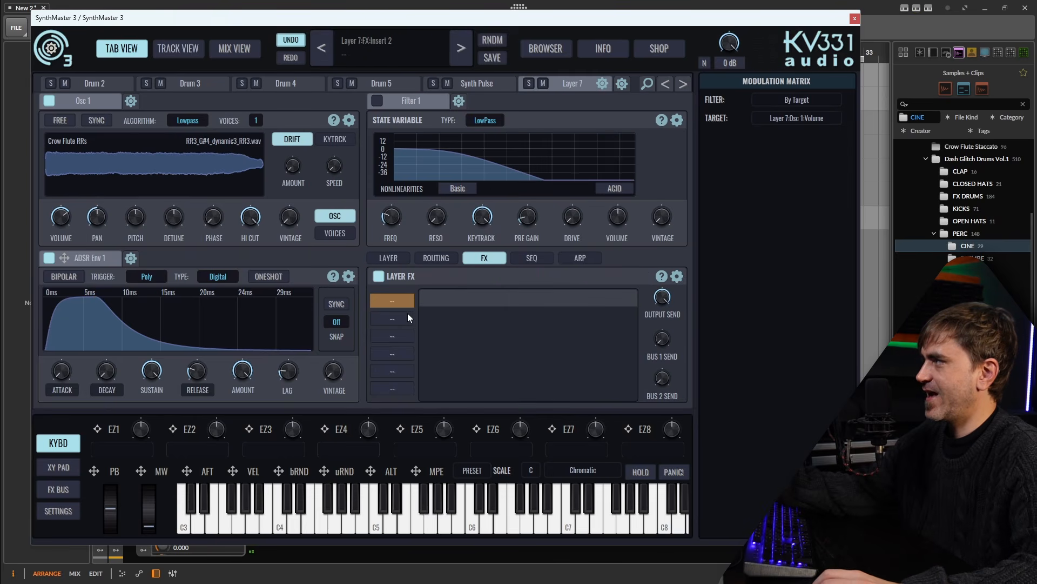
left_click(382, 298)
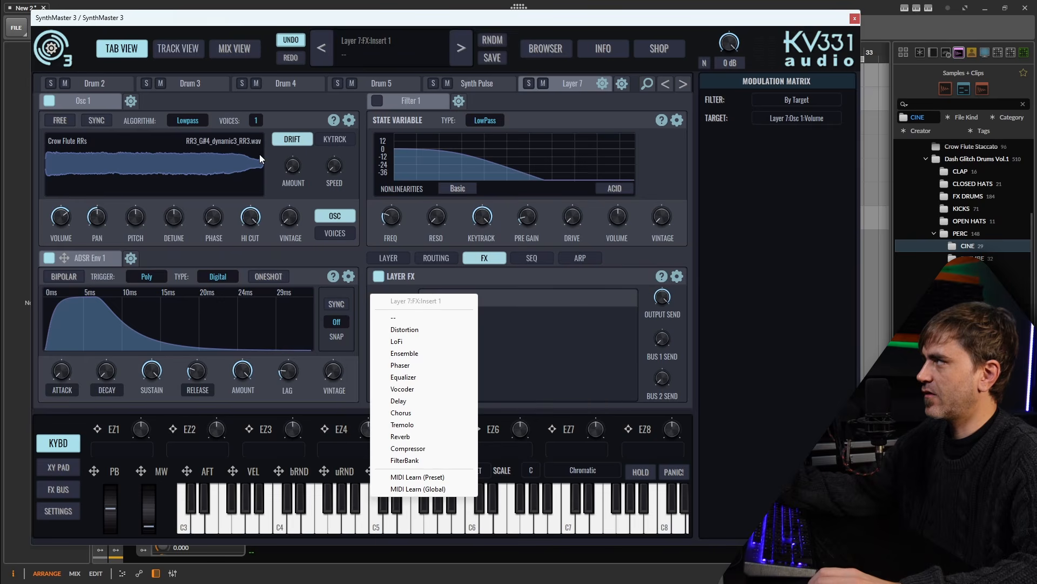
left_click(400, 436)
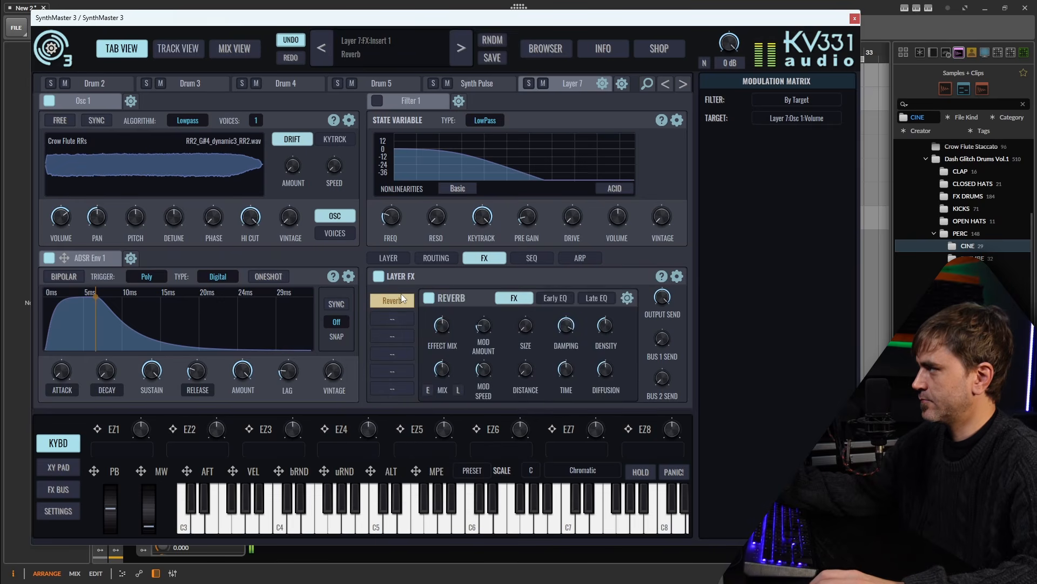
left_click_drag(529, 327, 542, 293)
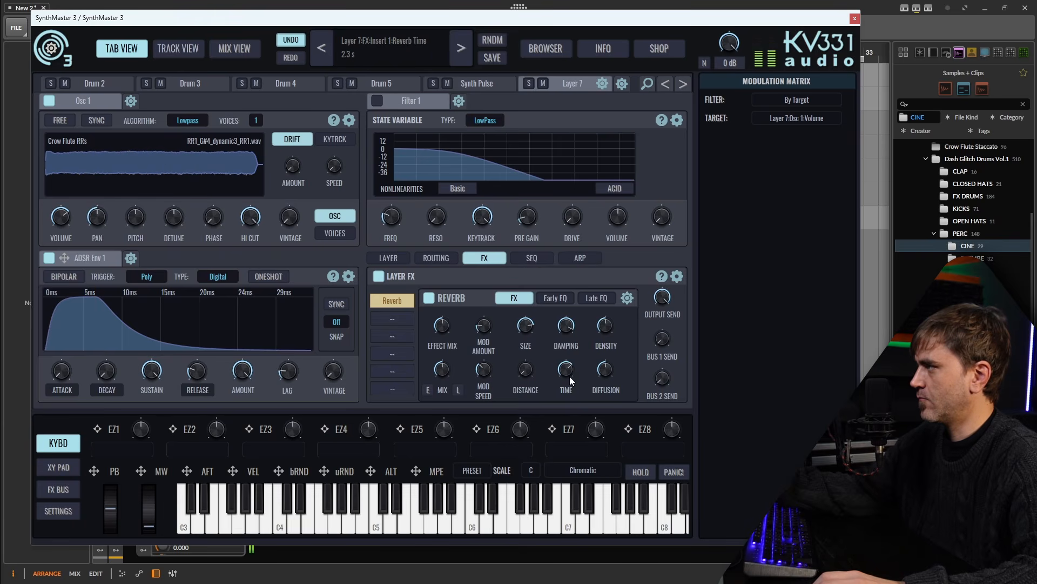
left_click_drag(445, 369, 446, 352)
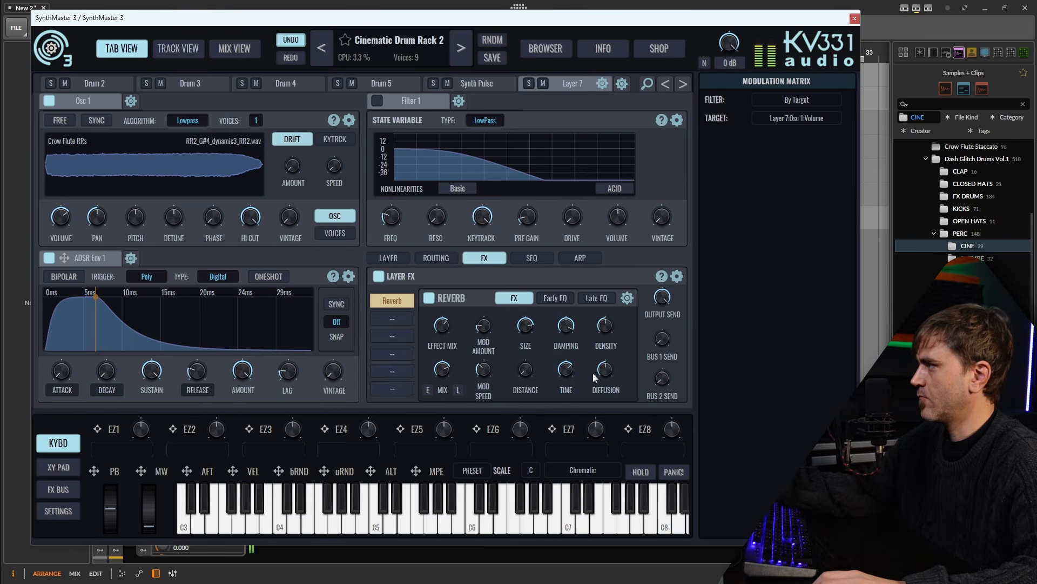
Step: Set the effect mix of Layer 7's reverb to about 0.57
left_click(390, 317)
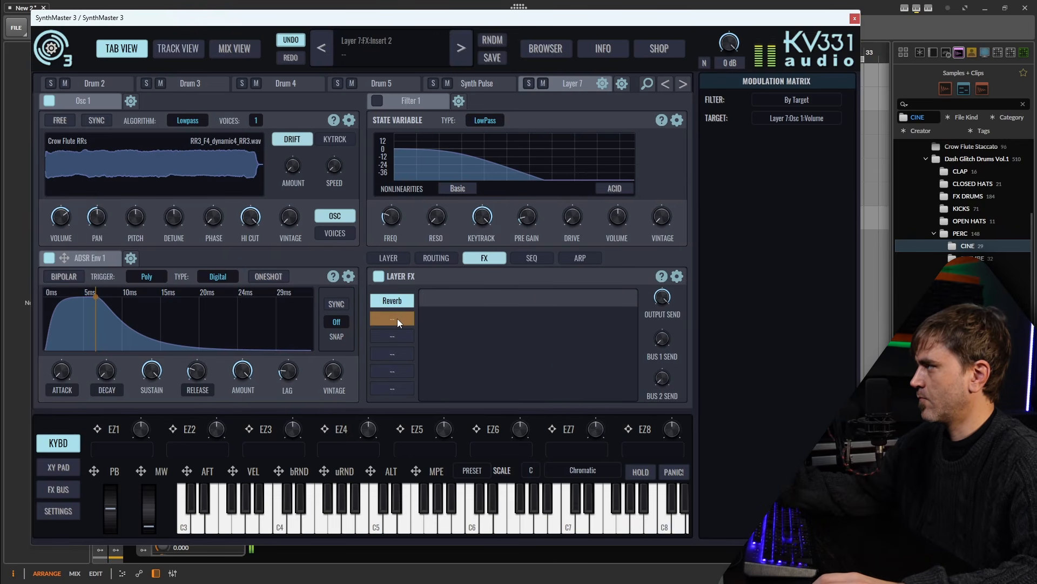
left_click(393, 302)
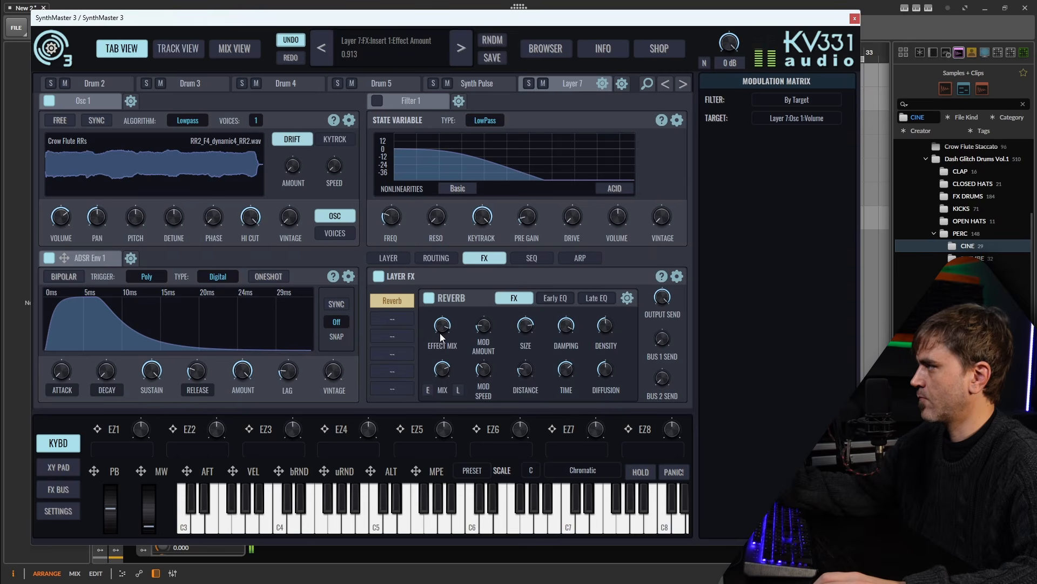
left_click_drag(438, 365, 446, 352)
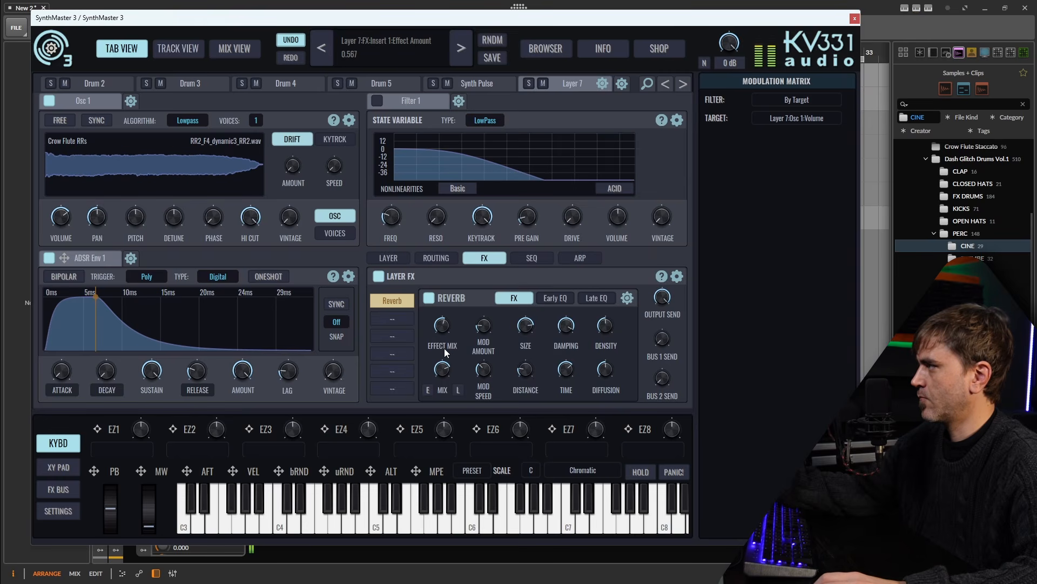
Step: Fill Layer 7's second, third and fourth effect inserts with Chorus, Delay and another Reverb
left_click(391, 318)
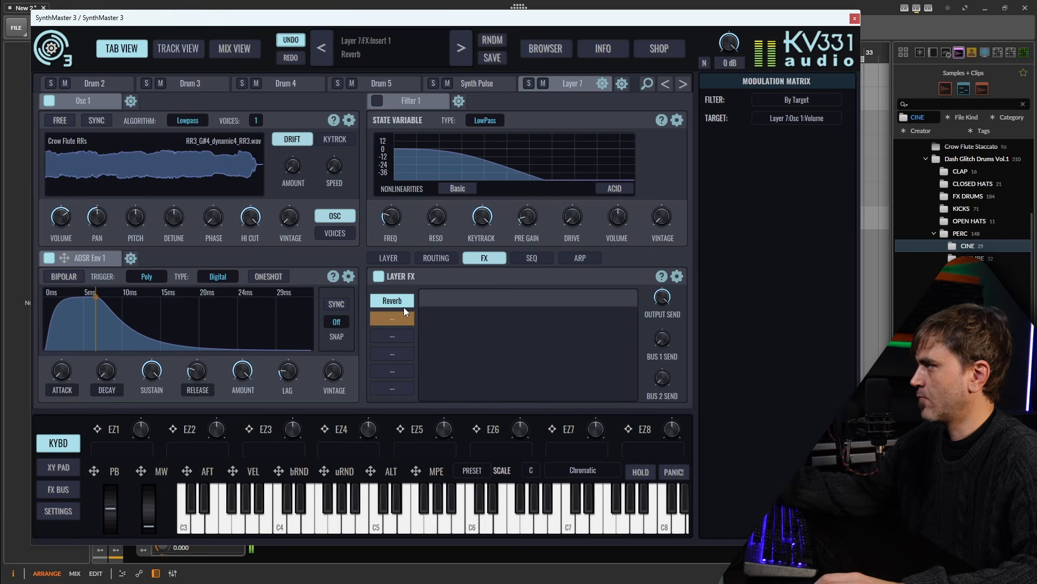
left_click(398, 316)
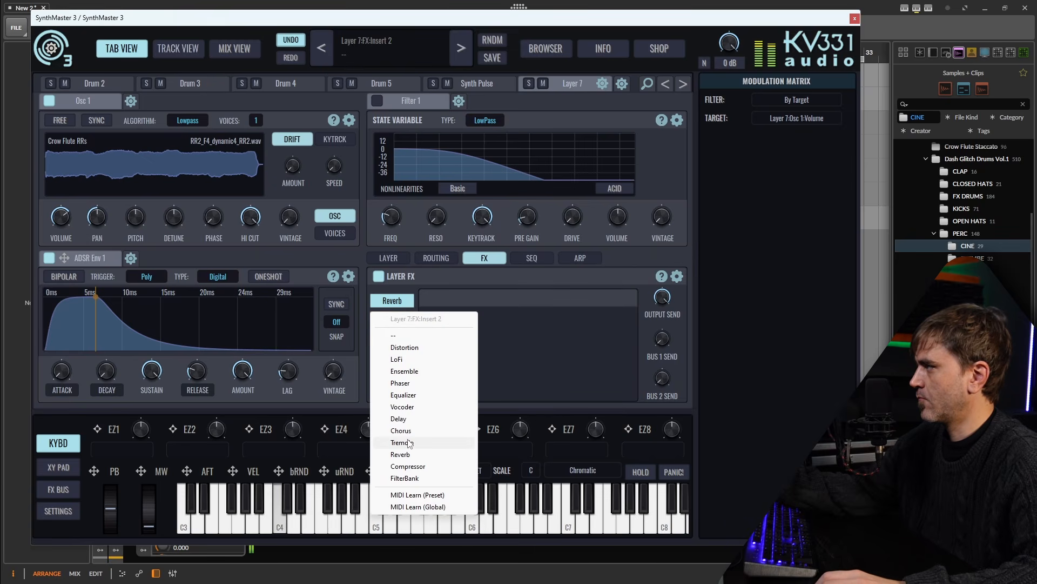
left_click(401, 431)
left_click(391, 333)
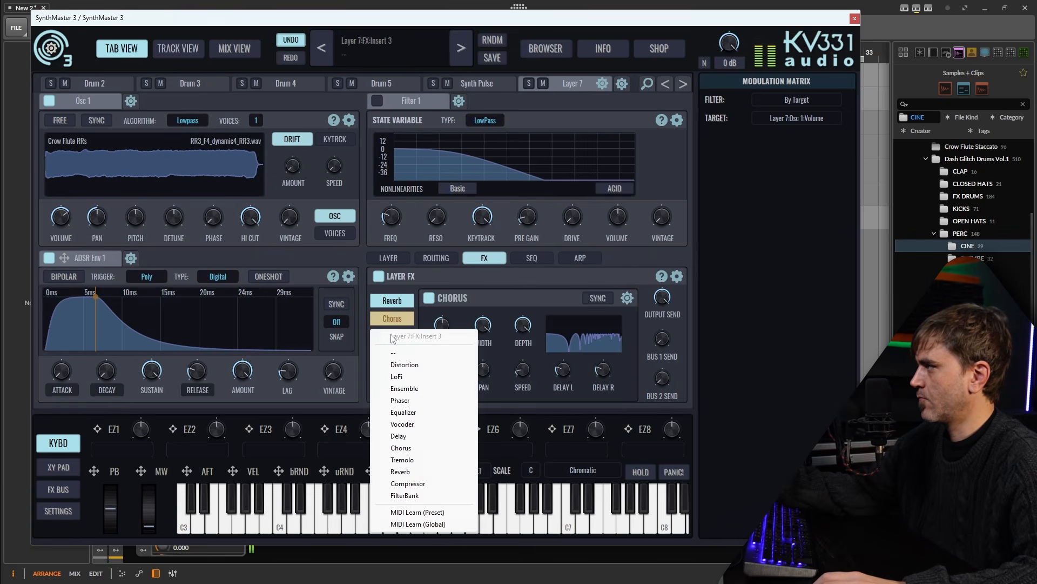
left_click(398, 435)
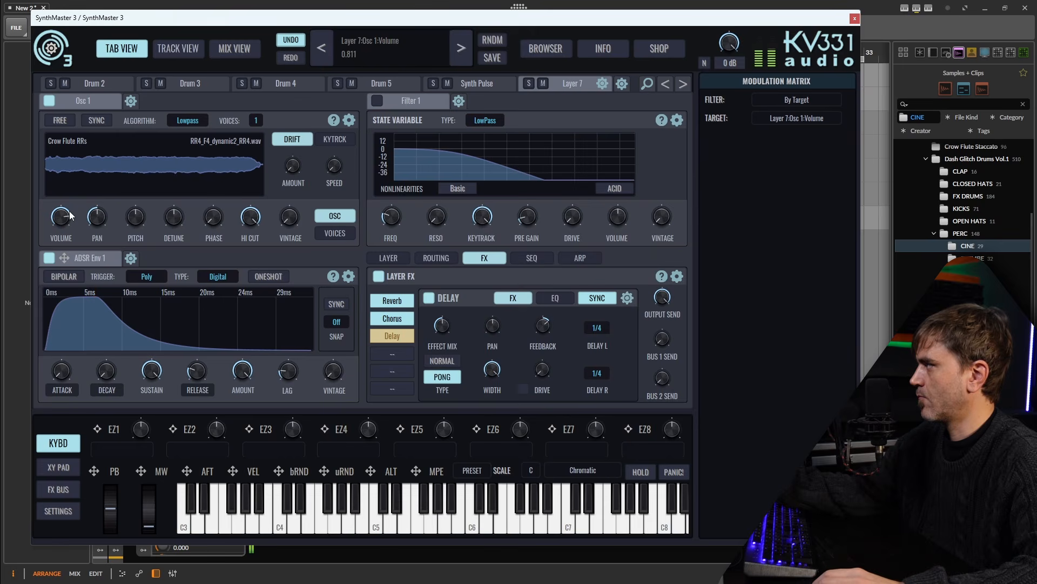
left_click(394, 351)
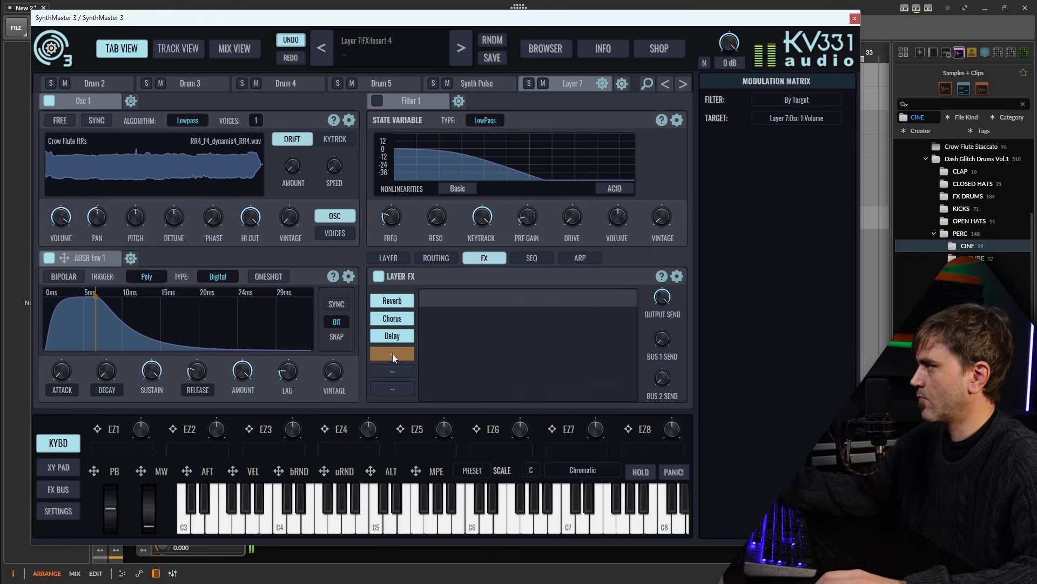
left_click(393, 352)
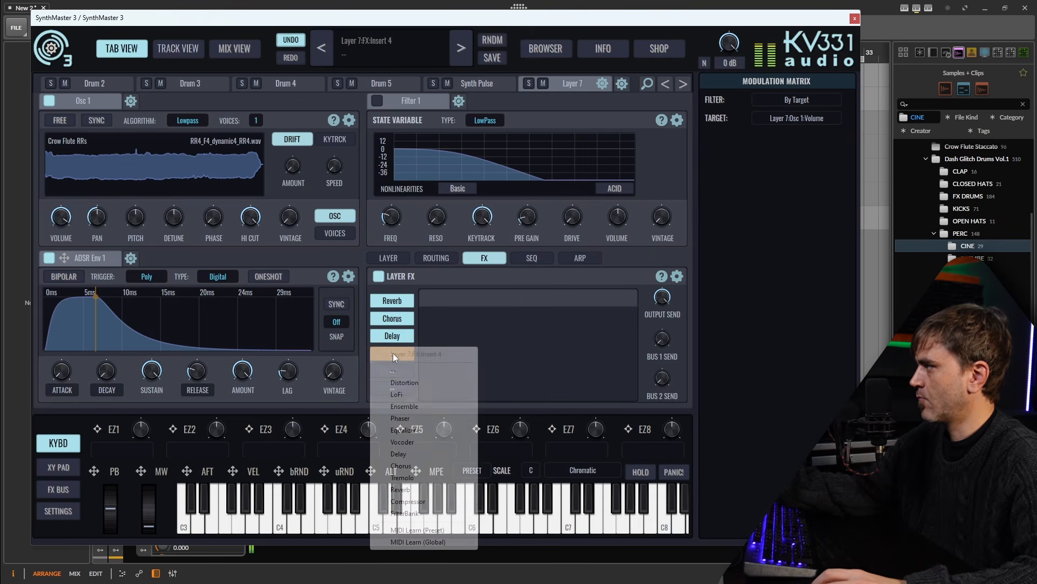
left_click(400, 489)
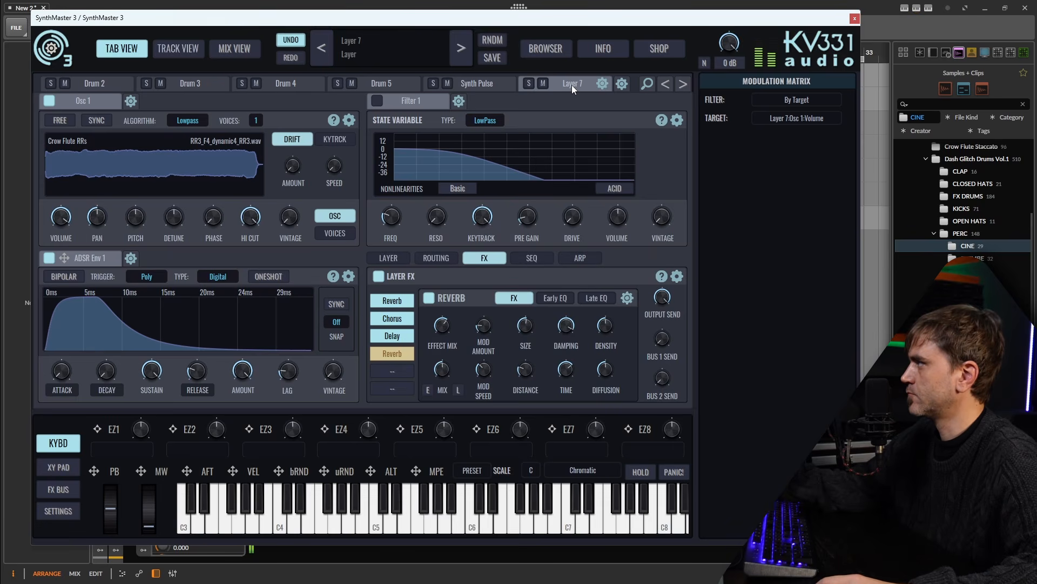
Step: Set Layer 7's gain to about 0.5 in the mixer and raise its FX Bus 1 and FX Bus 2 sends
left_click(243, 54)
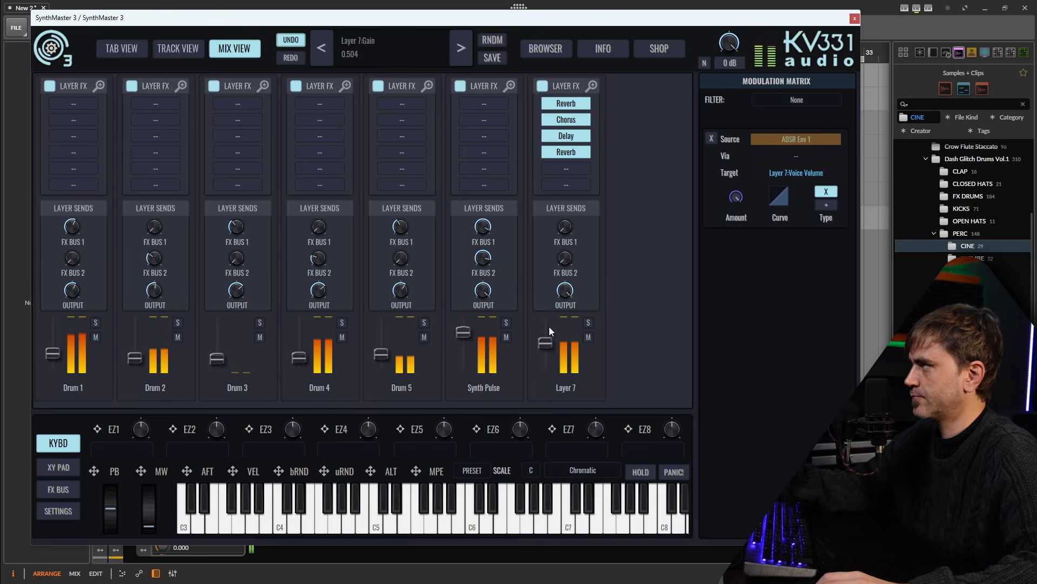
left_click(566, 230)
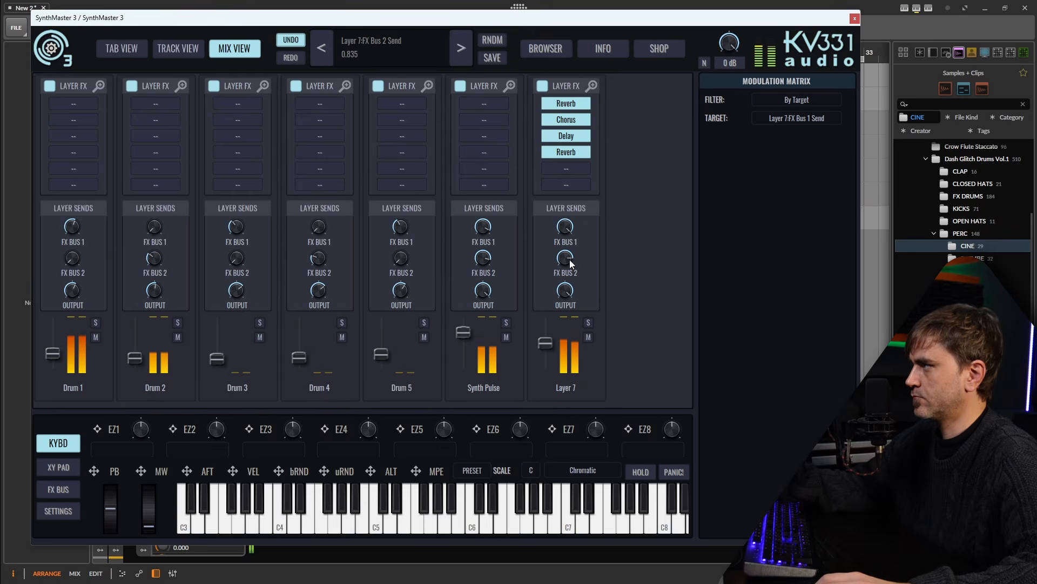
Step: Rename Layer 7 as Flute
left_click(141, 48)
double_click(567, 83)
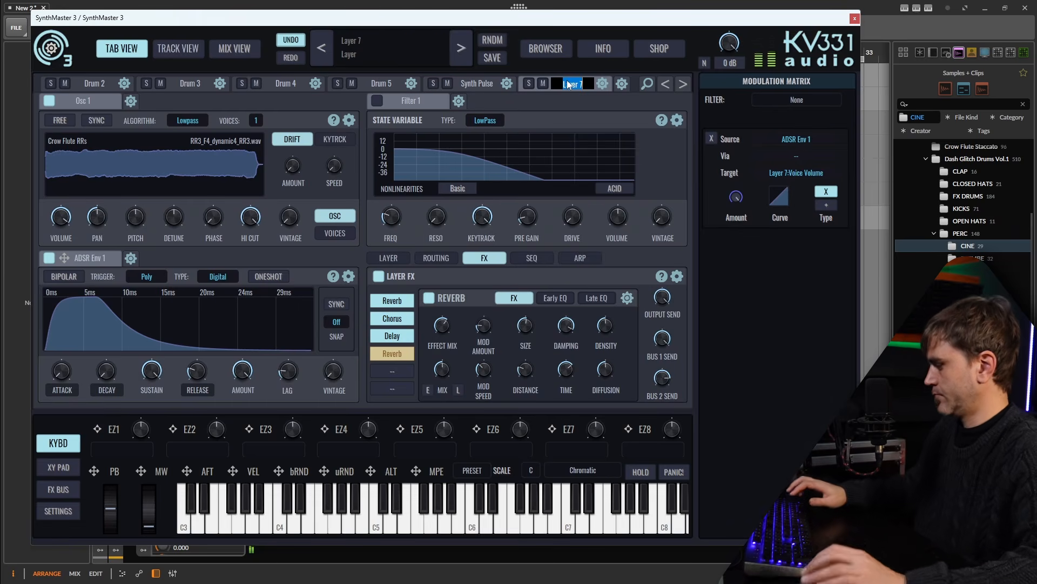
type("Flute")
key("Return")
Step: Add another new layer after Flute and solo it
left_click(622, 87)
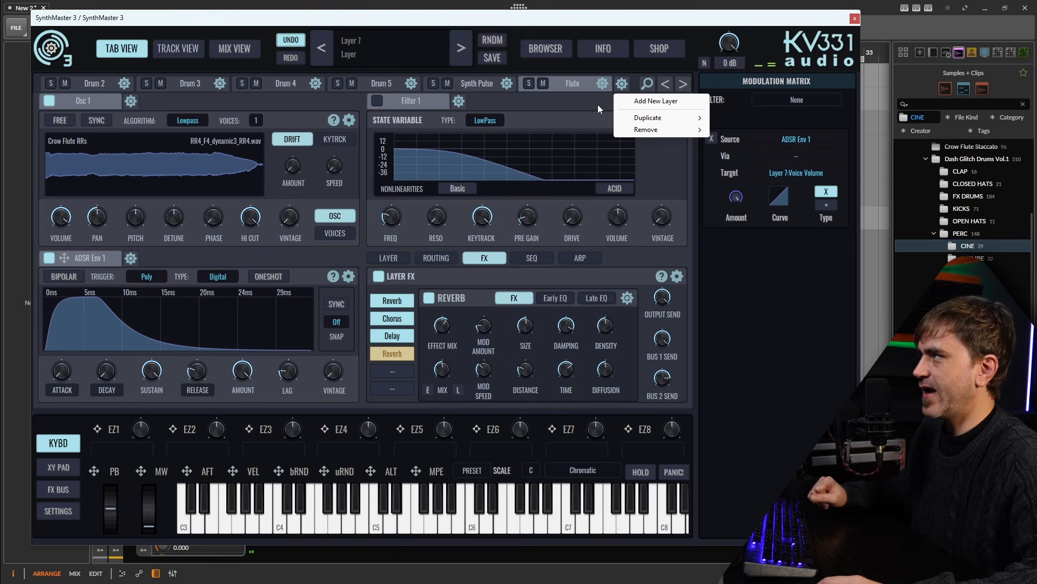
left_click(655, 101)
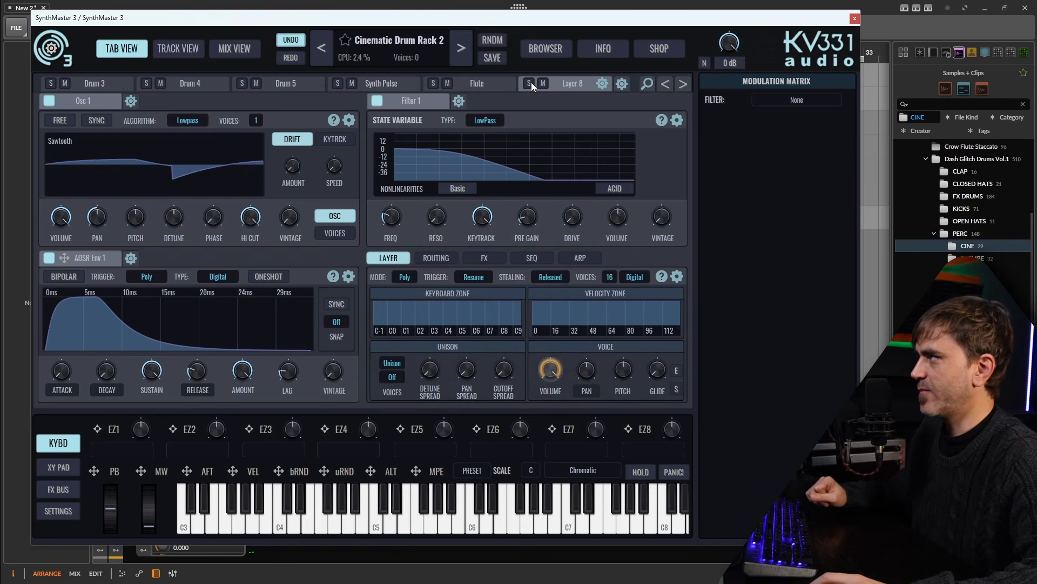
left_click(529, 84)
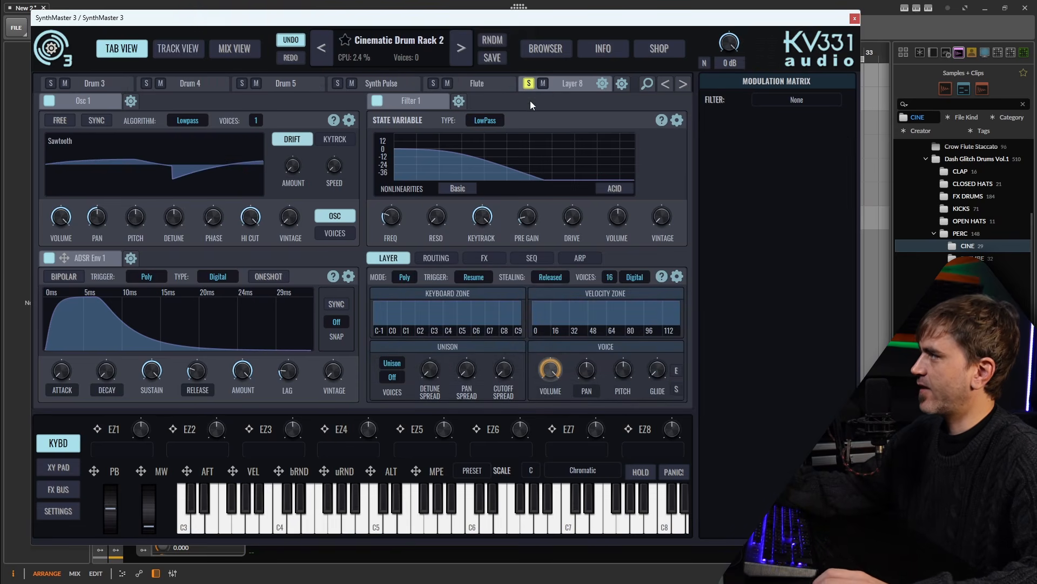
Step: Raise Layer 8's Filter 1 cutoff to about 175 Hz and switch the layer to Mono mode with more glide
left_click(399, 216)
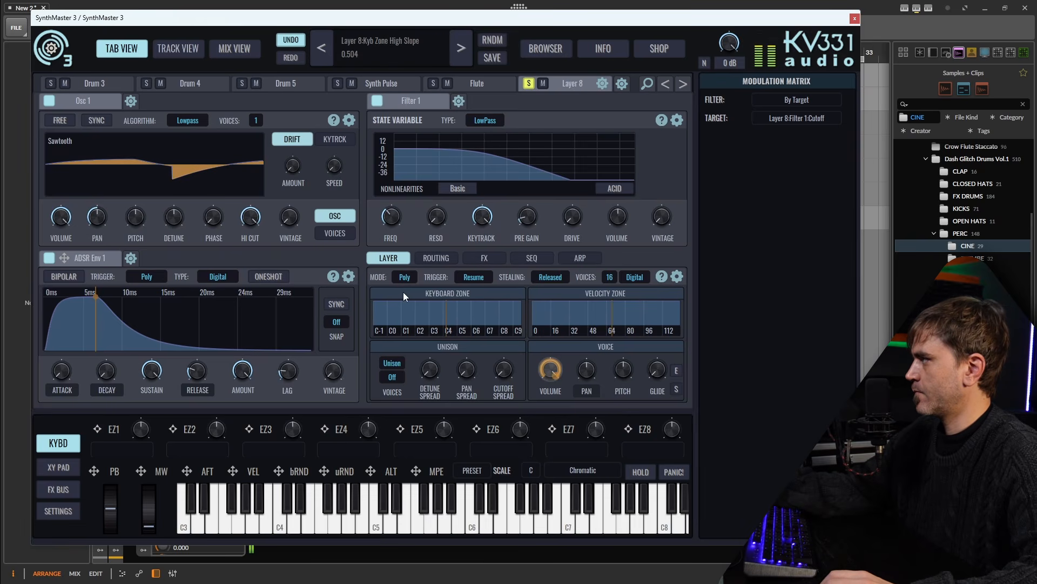
left_click(405, 277)
left_click(426, 314)
left_click_drag(658, 372, 662, 347)
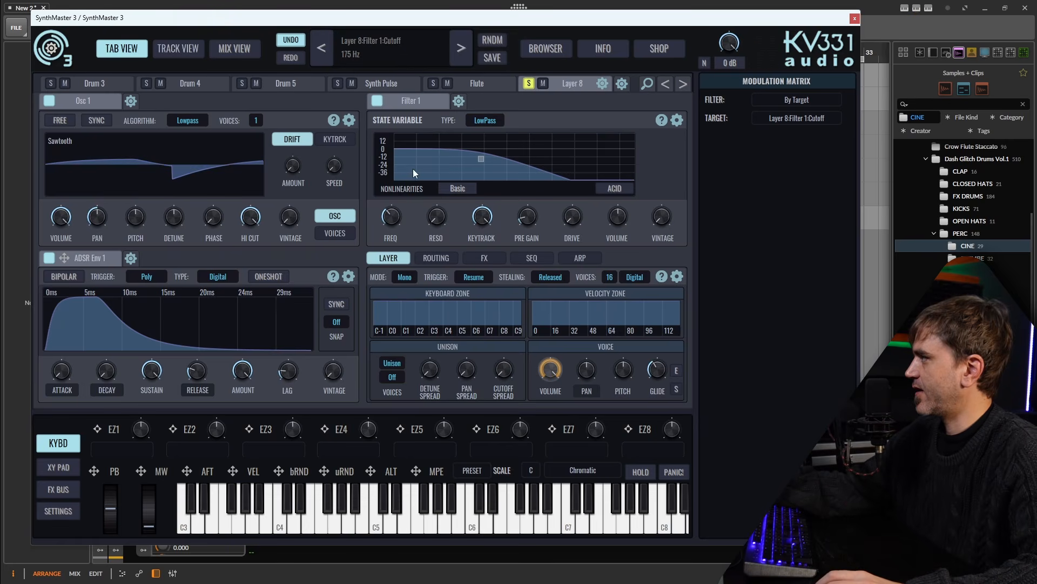
Step: Add an LFO to Layer 8 that modulates the Filter 1 cutoff, and lower the cutoff to about 21 Hz
left_click(131, 258)
mouse_move(158, 276)
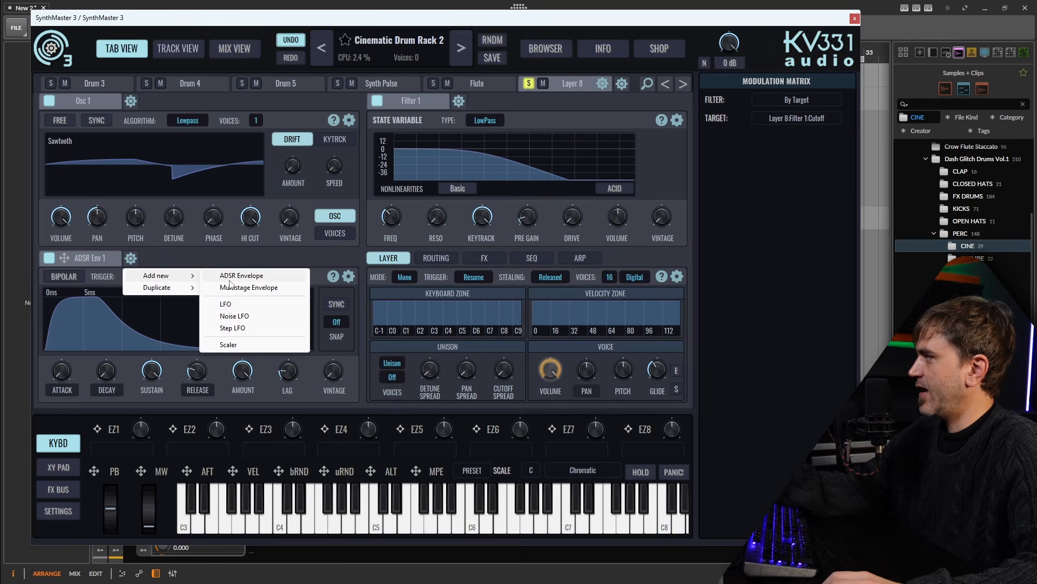
left_click(226, 304)
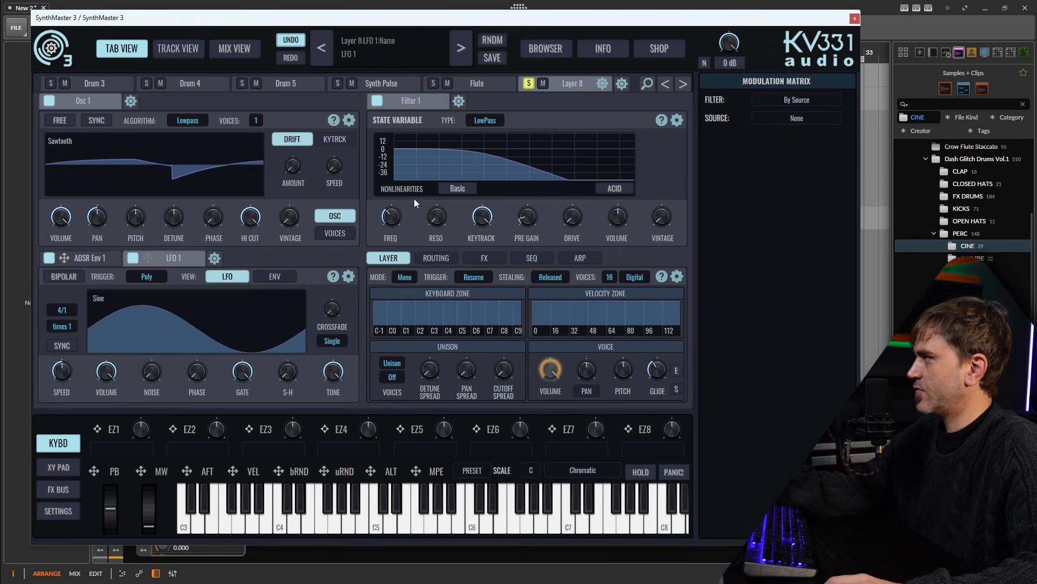
left_click_drag(414, 200, 390, 209)
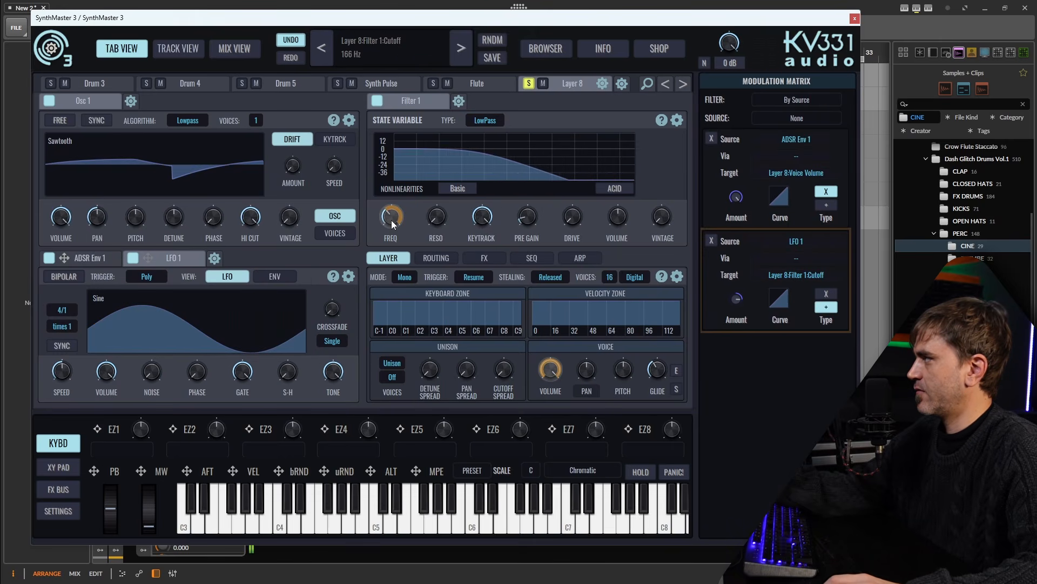
left_click(391, 213)
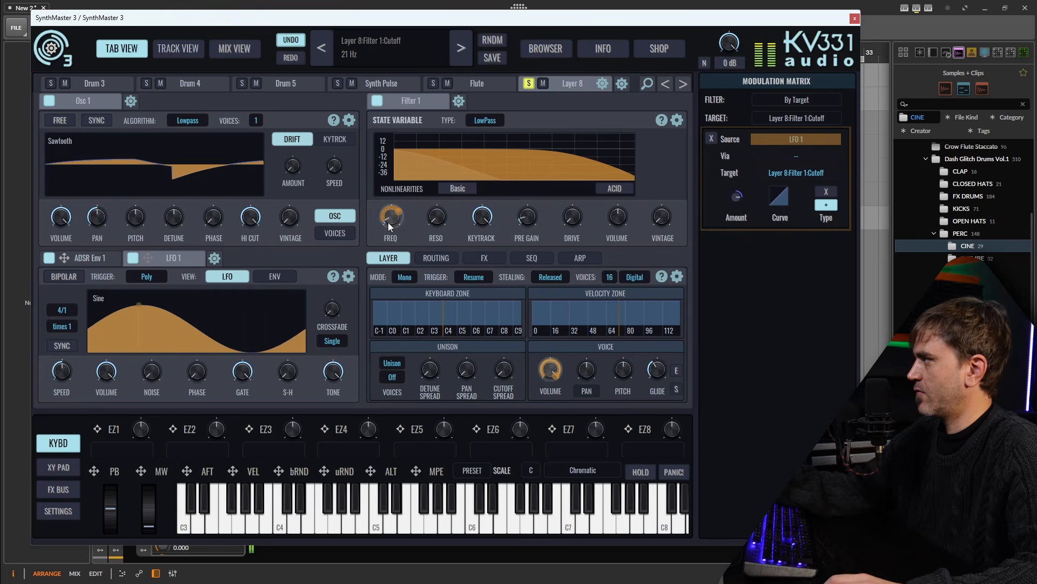
Step: Add a second LFO to Layer 8 and assign it to modulate LFO 1's speed
left_click(215, 258)
mouse_move(243, 275)
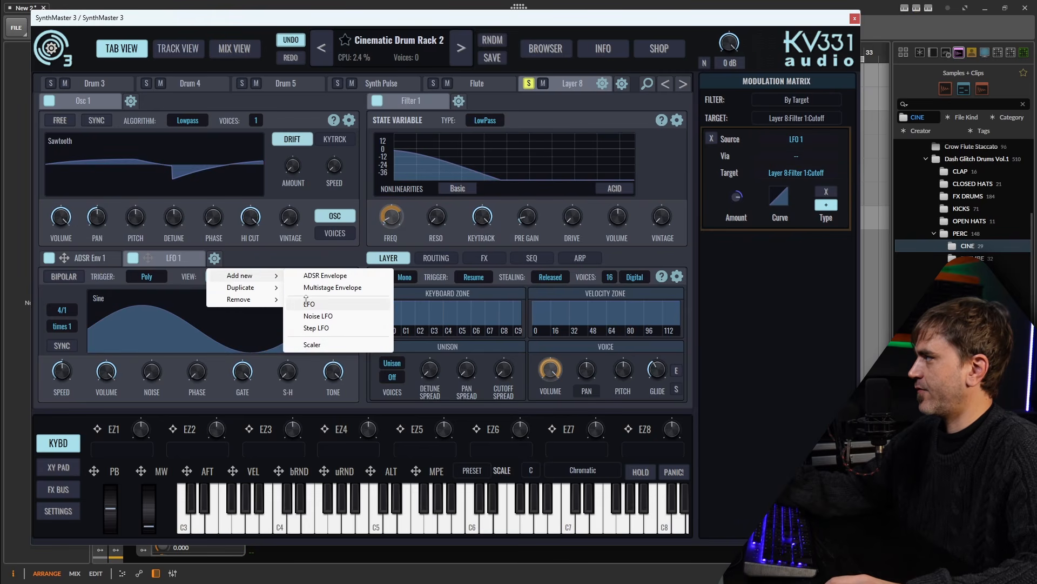
left_click(303, 301)
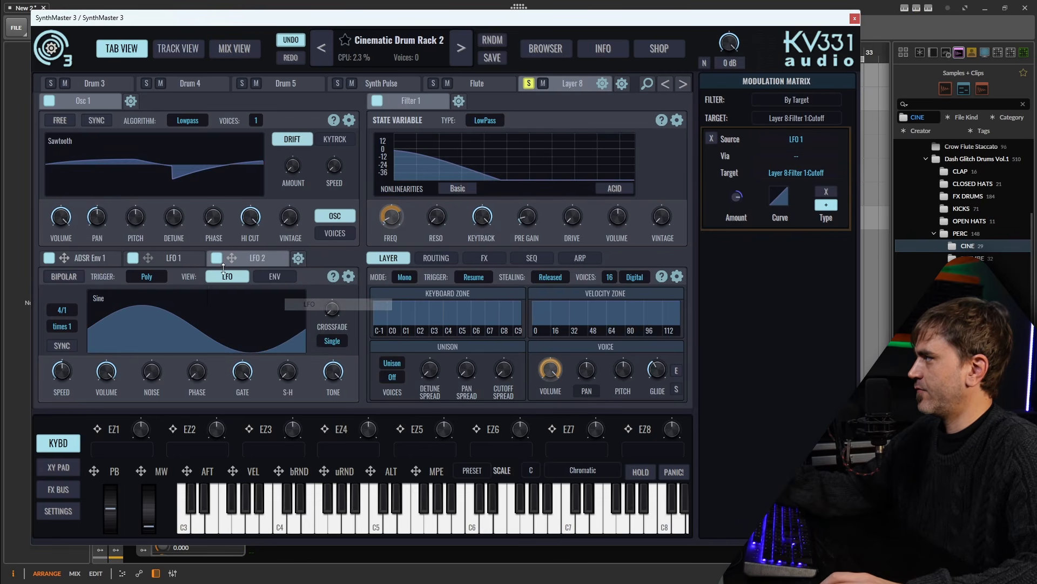
left_click(177, 259)
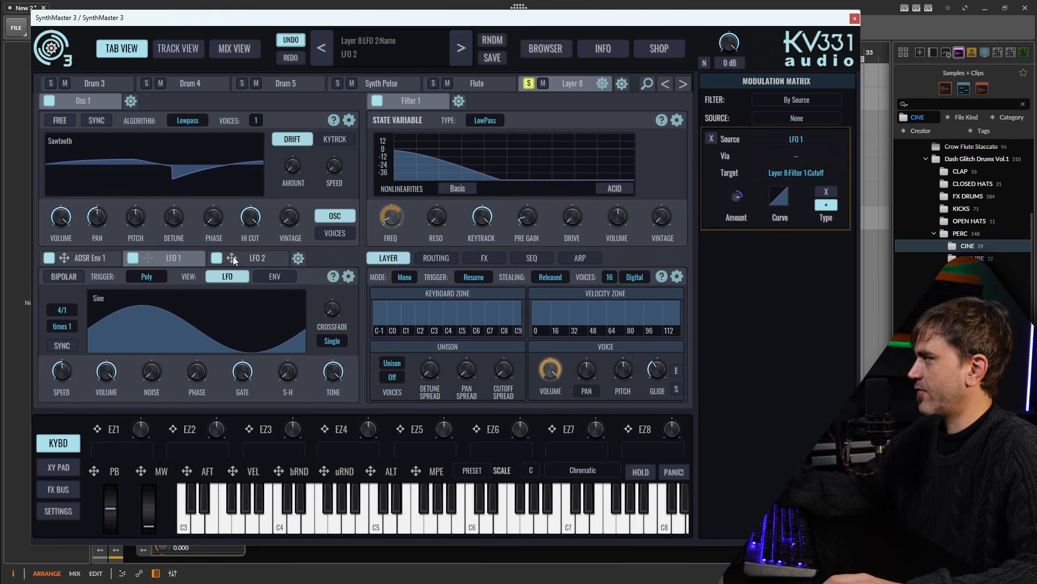
left_click_drag(233, 257, 60, 371)
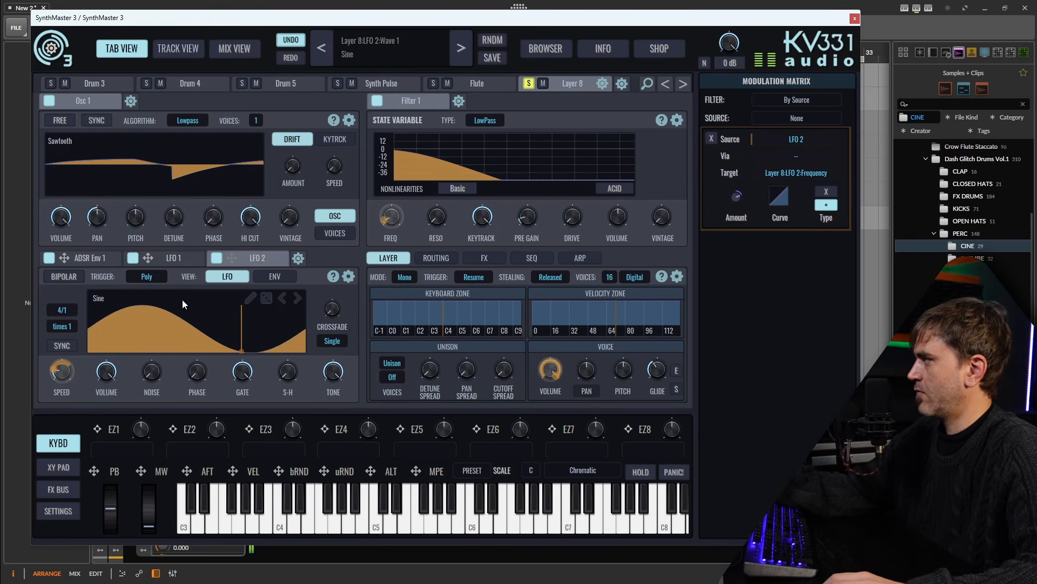
left_click(178, 254)
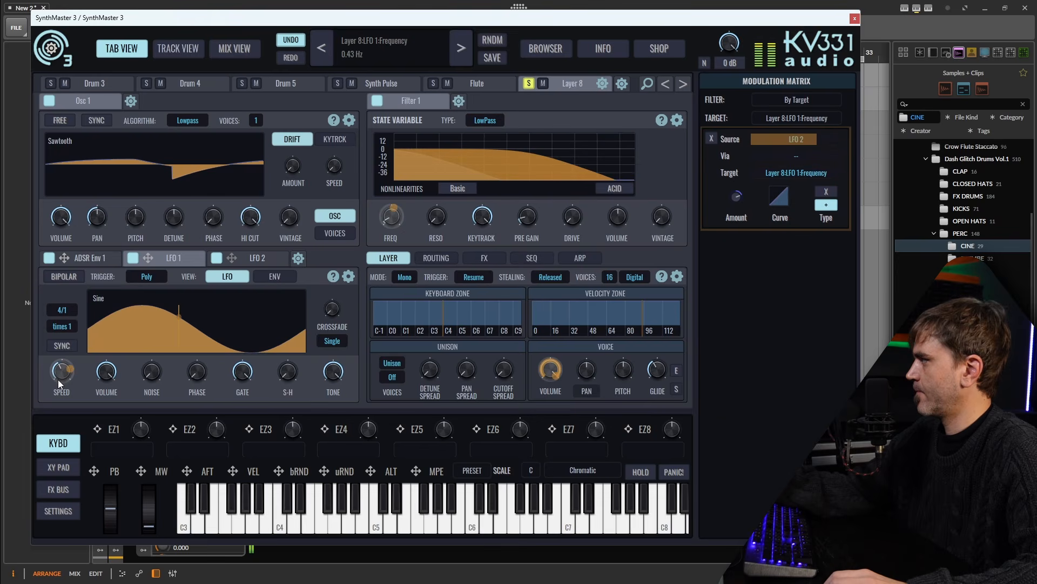
Step: Adjust LFO 1's speed and route LFO 1 to the Filter 1 cutoff
mouse_move(58, 380)
left_mouse_down()
mouse_move(16, 381)
mouse_move(61, 373)
left_mouse_up()
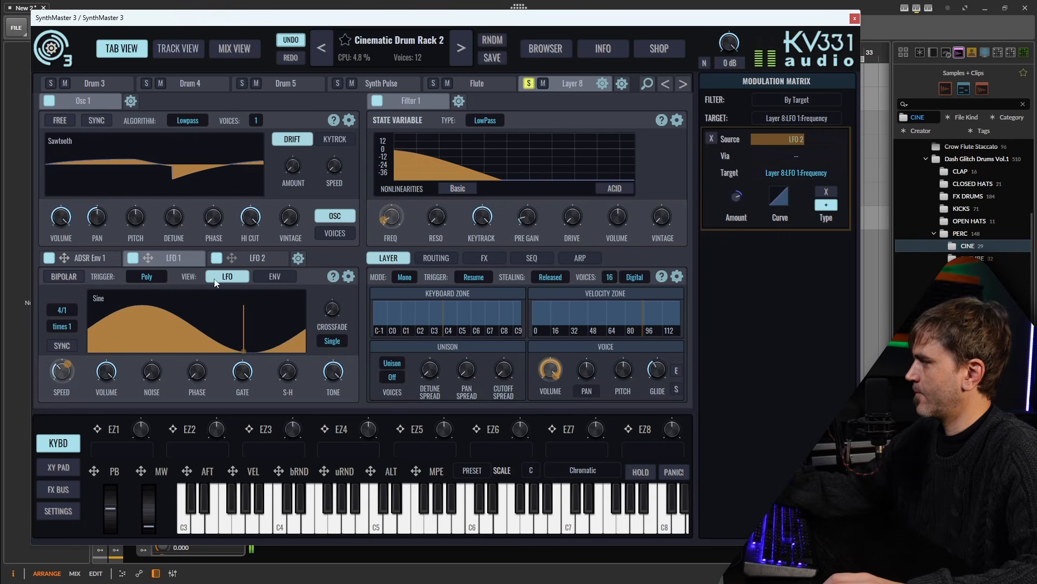
left_click_drag(148, 258, 394, 218)
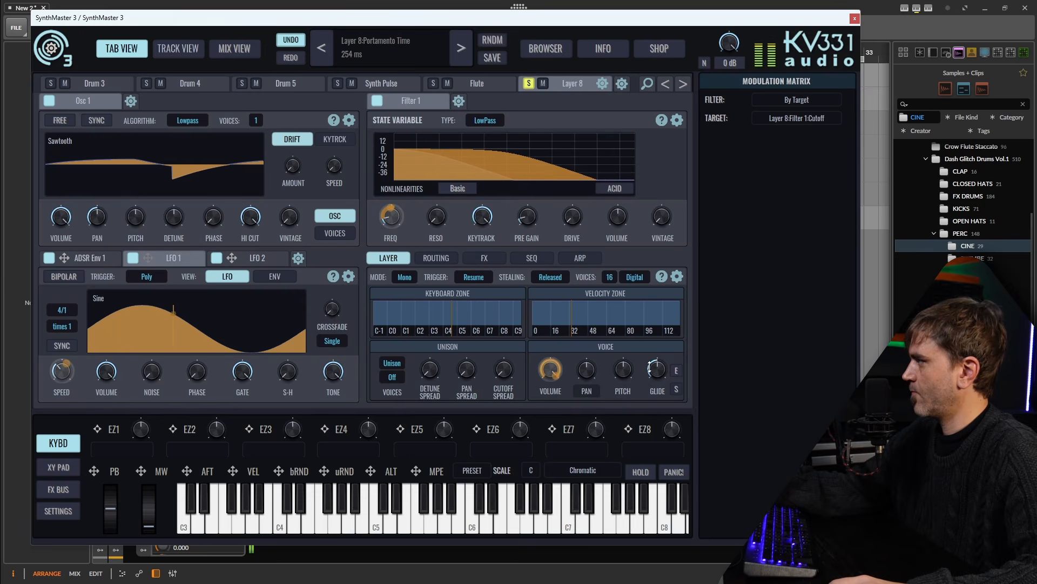
Step: Set LFO 2's trigger mode to Random, keeping its Sine waveform and Single mode
left_click(251, 257)
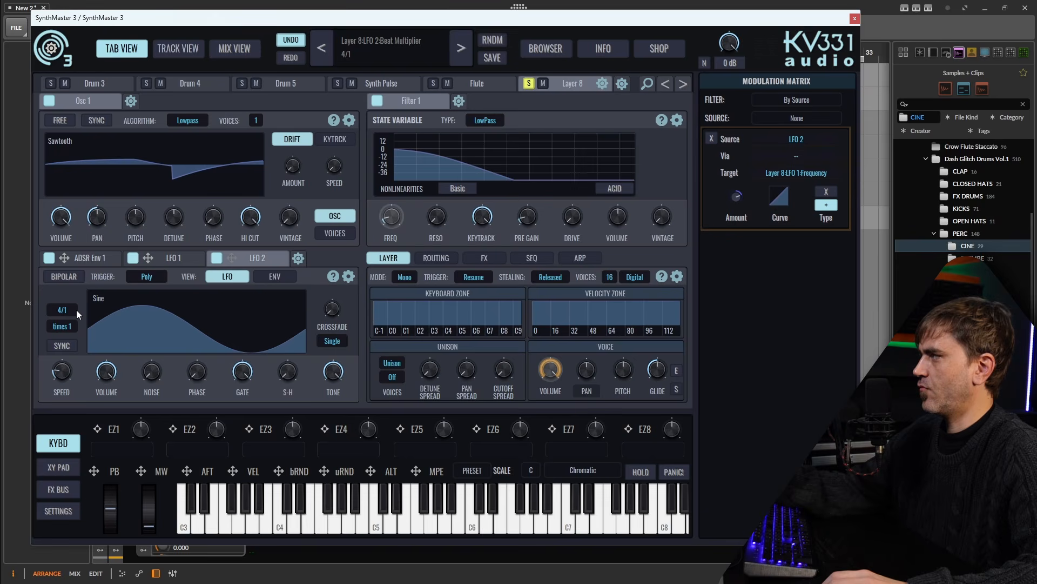
left_click(335, 341)
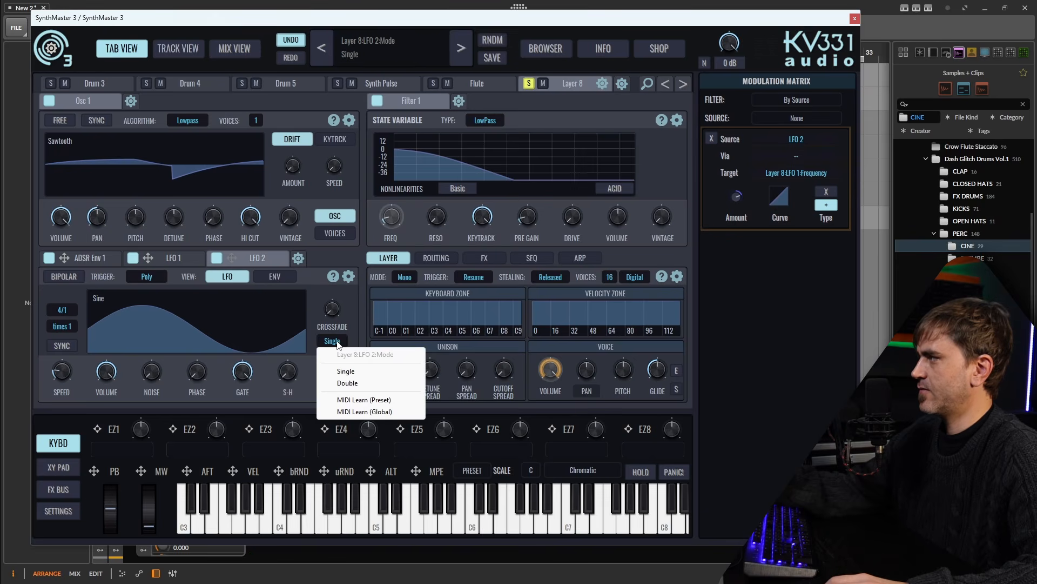
left_click(243, 319)
left_click(147, 277)
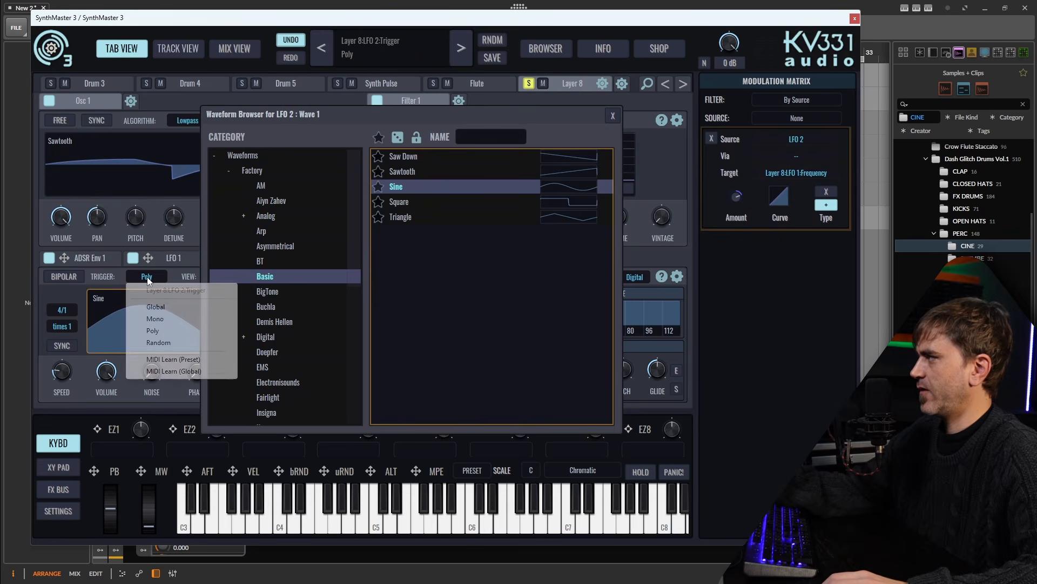
left_click(169, 344)
left_click(613, 115)
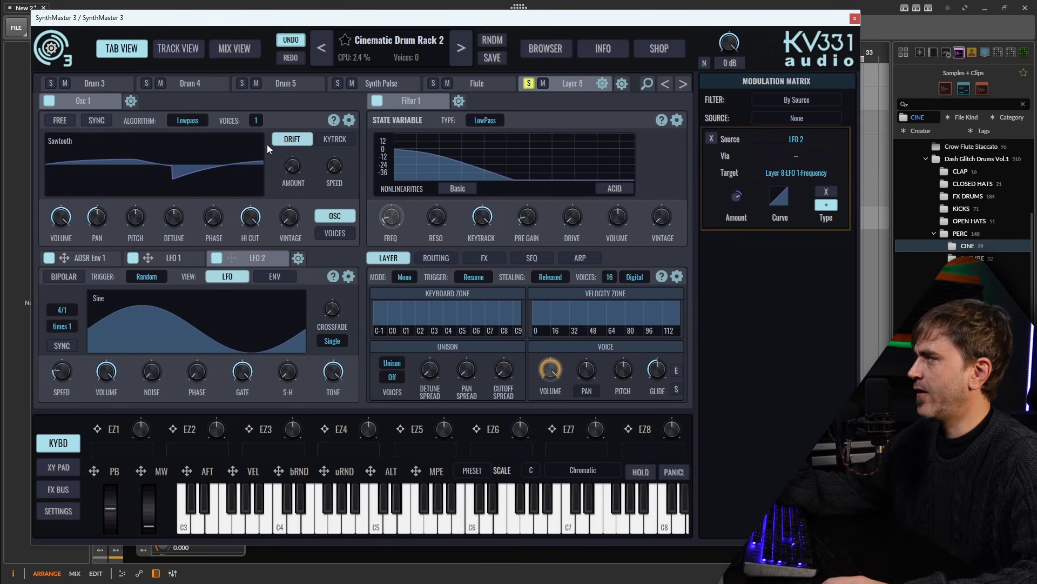
Step: Set Layer 8's Osc 1 to 8 voices and raise its Vintage amount to 1.000
left_click(61, 217)
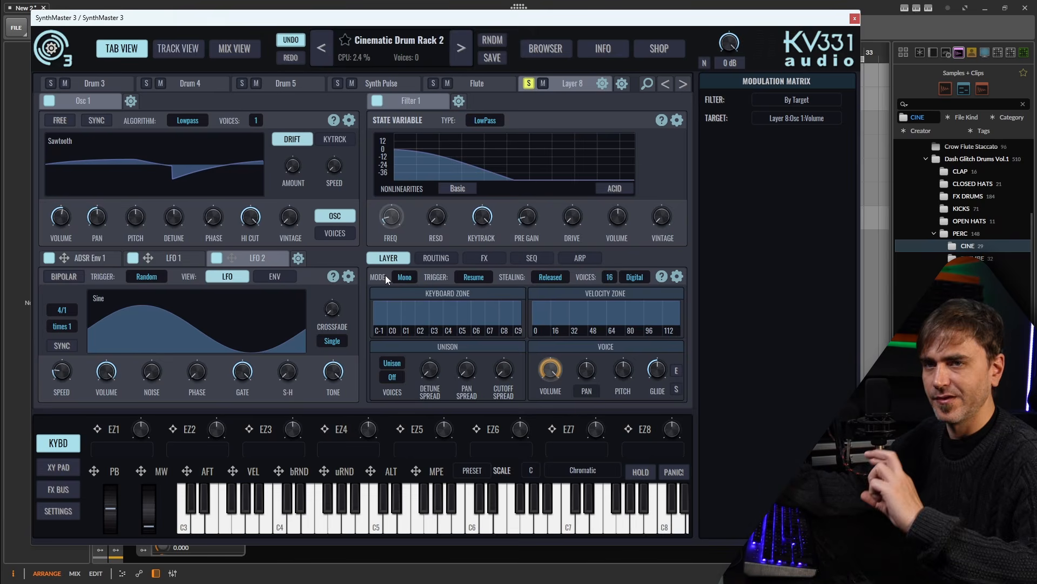
left_click(255, 119)
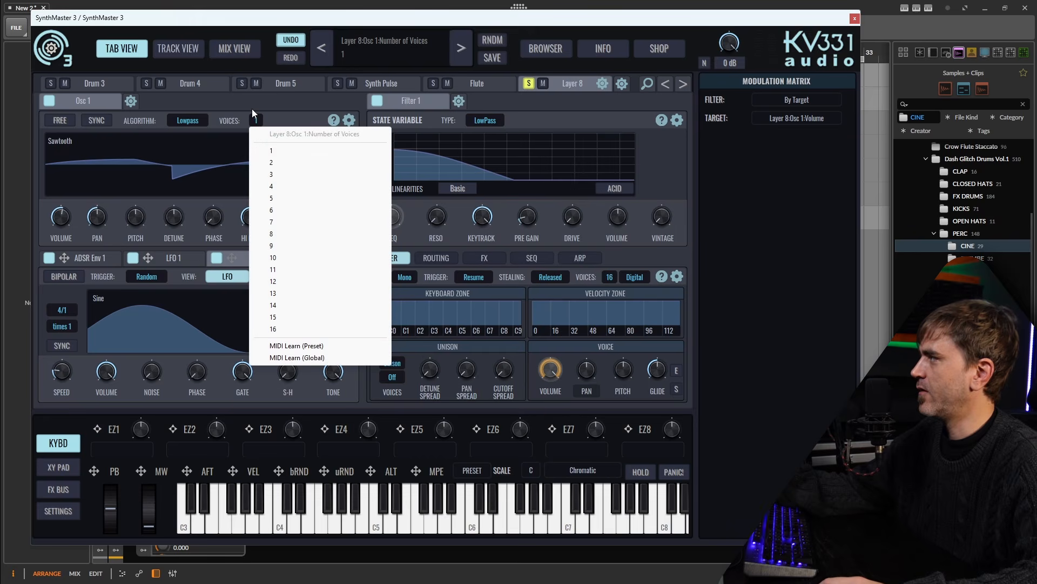
left_click(280, 236)
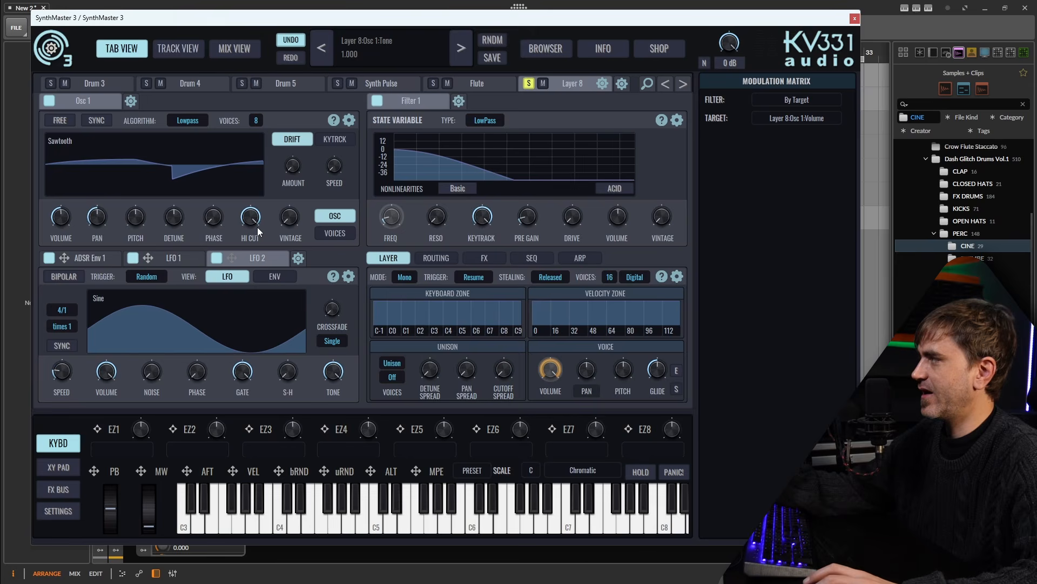
left_click_drag(285, 232, 299, 146)
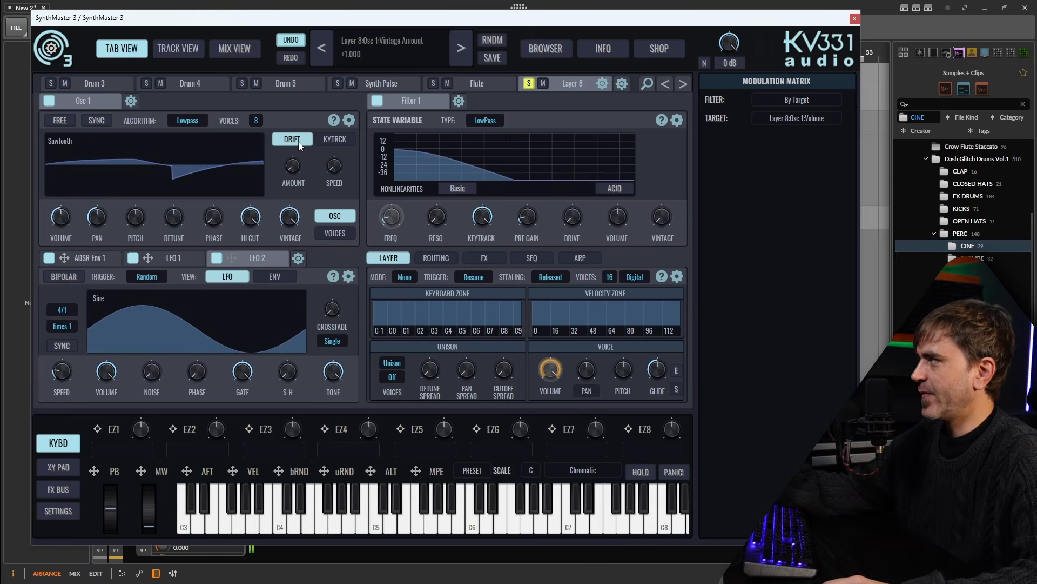
Step: Inspect the per-voice Fine Tune modifiers behind Osc 1's Vintage amount
right_click(290, 219)
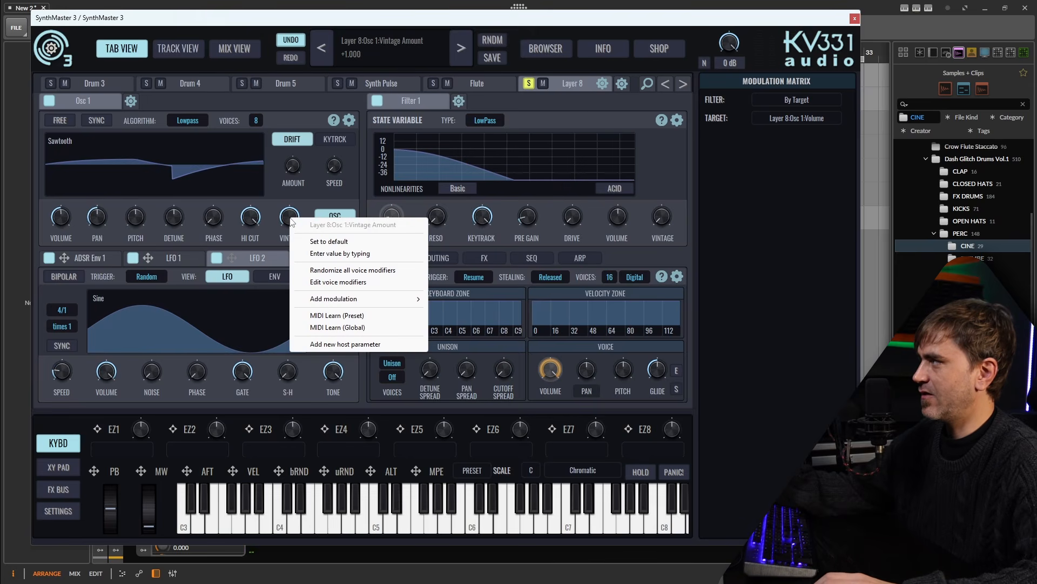
left_click(332, 282)
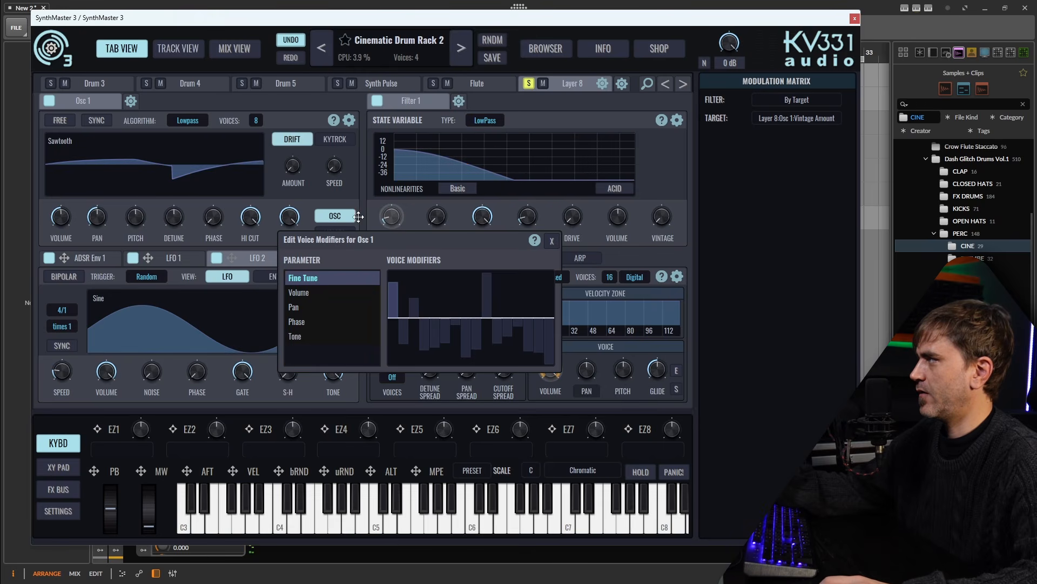
left_click(551, 240)
Step: Raise Osc 1's pan, detune, phase and tone spread for its voices and add some pitch drift
left_click(328, 233)
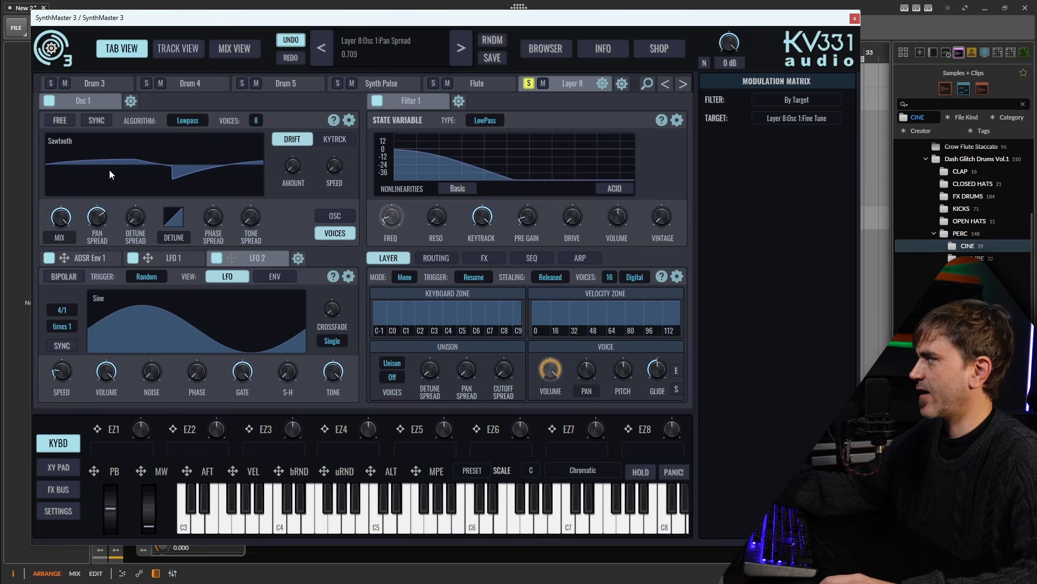
left_click_drag(109, 170, 121, 141)
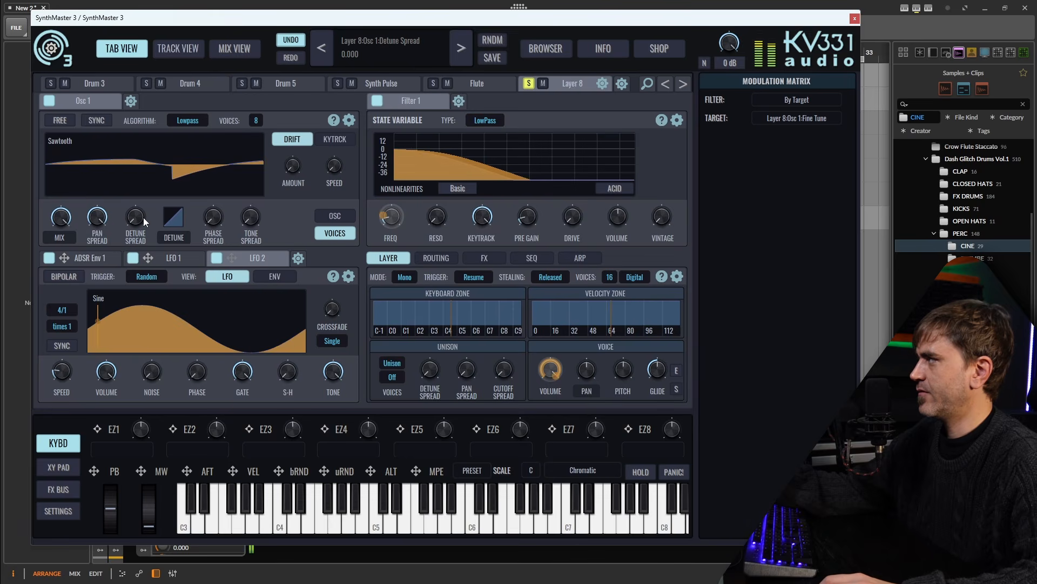
left_click_drag(144, 218, 140, 239)
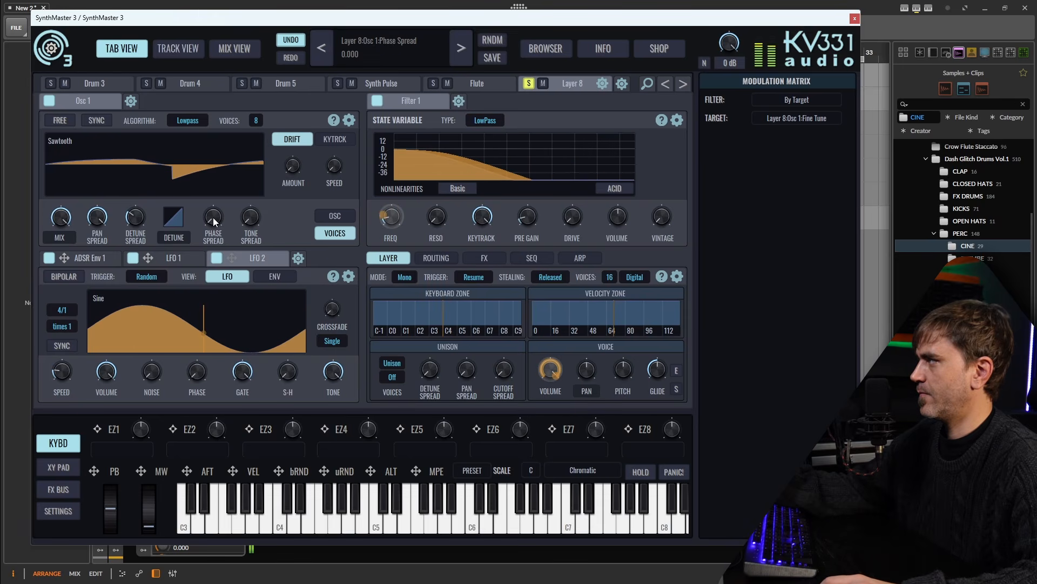
left_click_drag(213, 217, 222, 183)
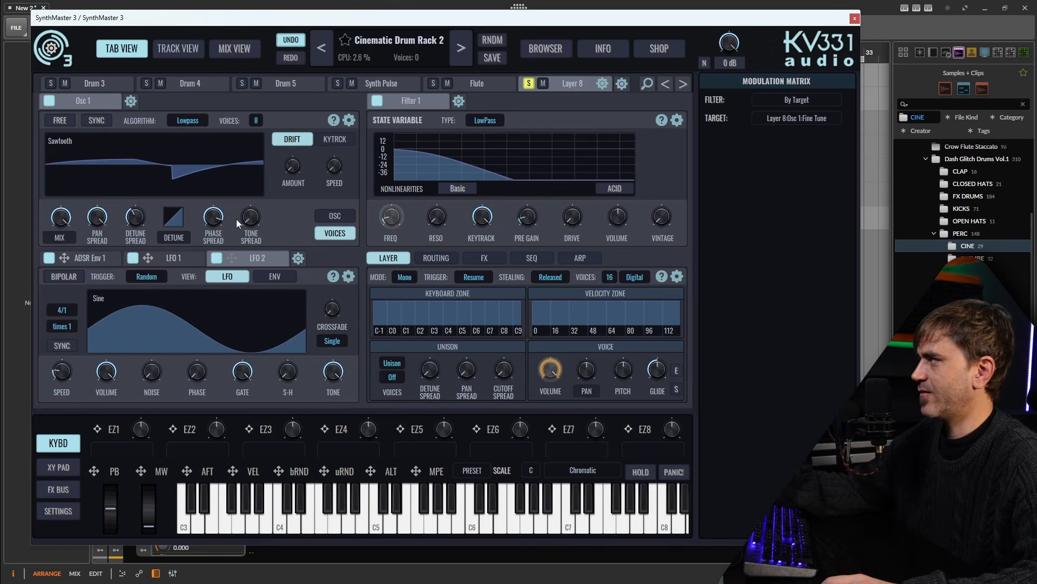
left_click_drag(293, 165, 314, 102)
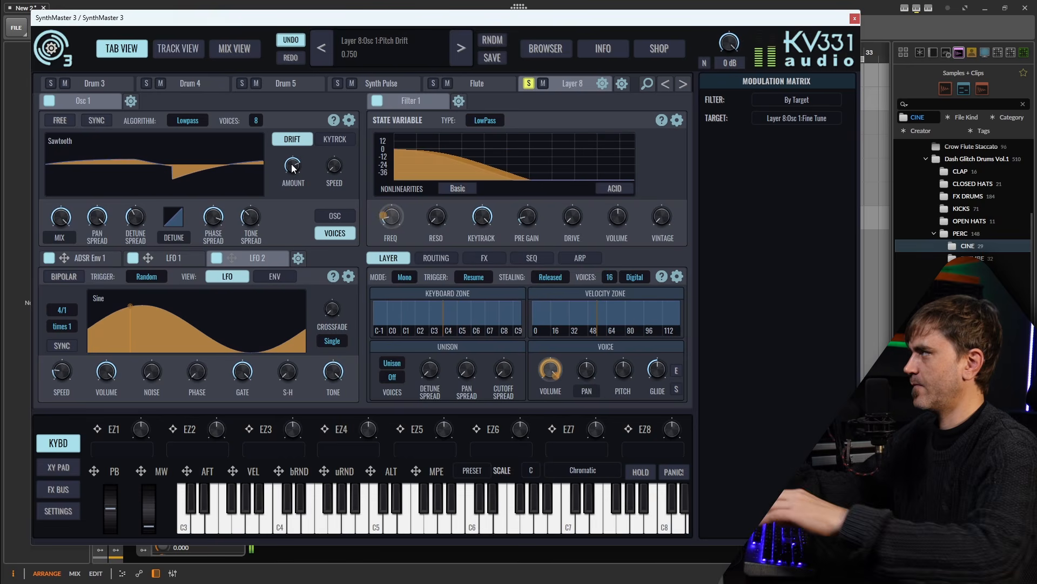
left_click_drag(290, 167, 287, 184)
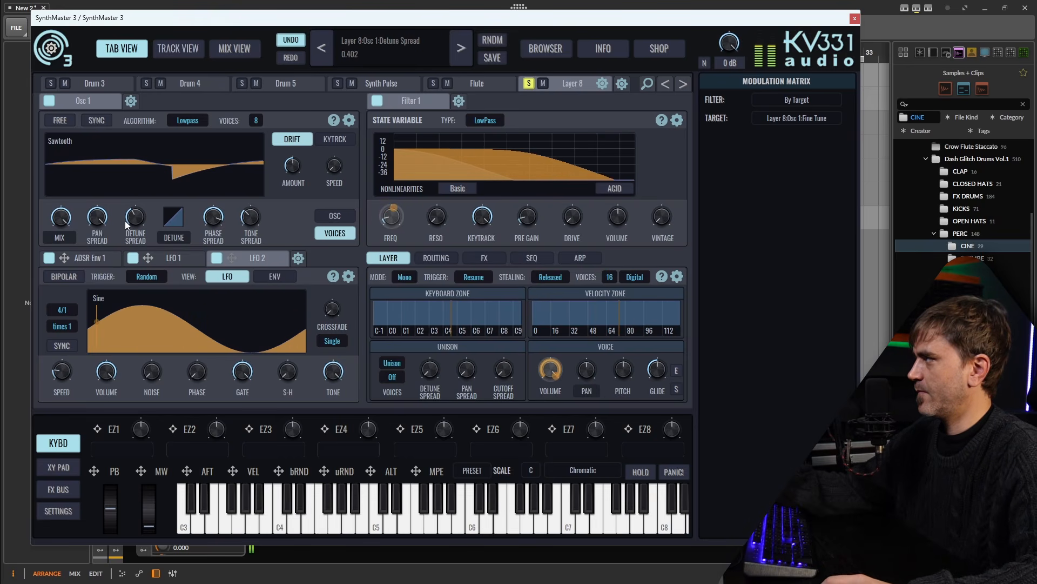
Step: Review Osc 1's voice modifiers for Fine Tune, Volume, Pan and Phase
left_click(335, 215)
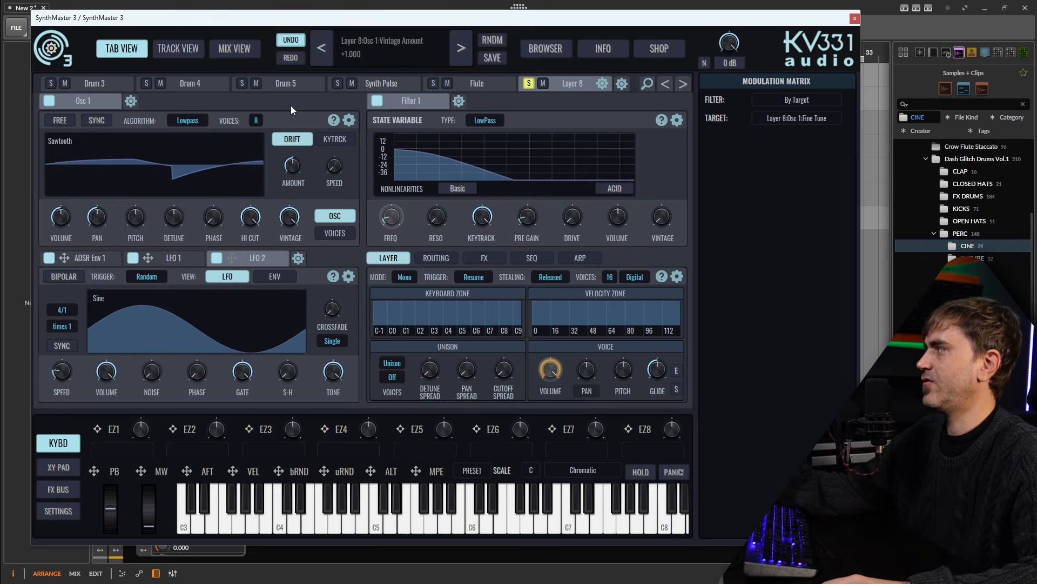
left_click_drag(287, 197, 292, 220)
right_click(292, 220)
left_click(340, 283)
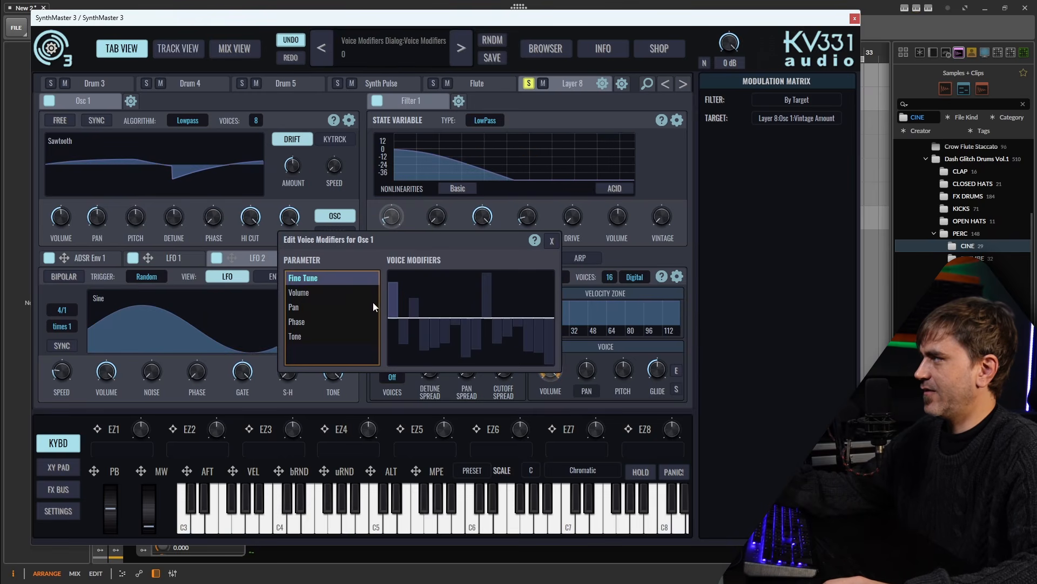
left_click(325, 292)
left_click(352, 306)
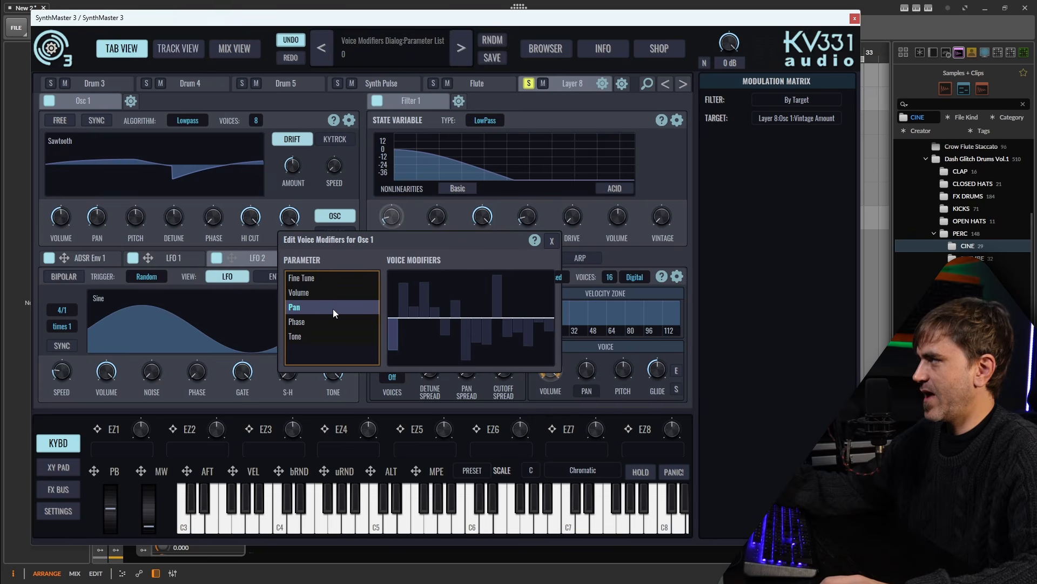
left_click(319, 293)
left_click(309, 279)
left_click(298, 322)
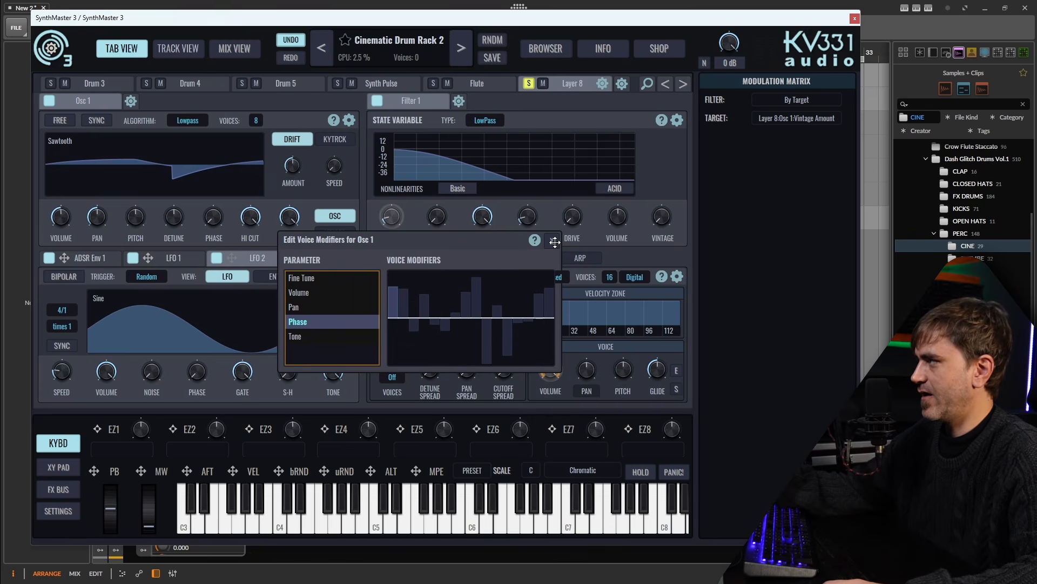
left_click(555, 242)
Step: Inspect the voice modifiers of ADSR Env 1 on Layer 8
left_click(98, 258)
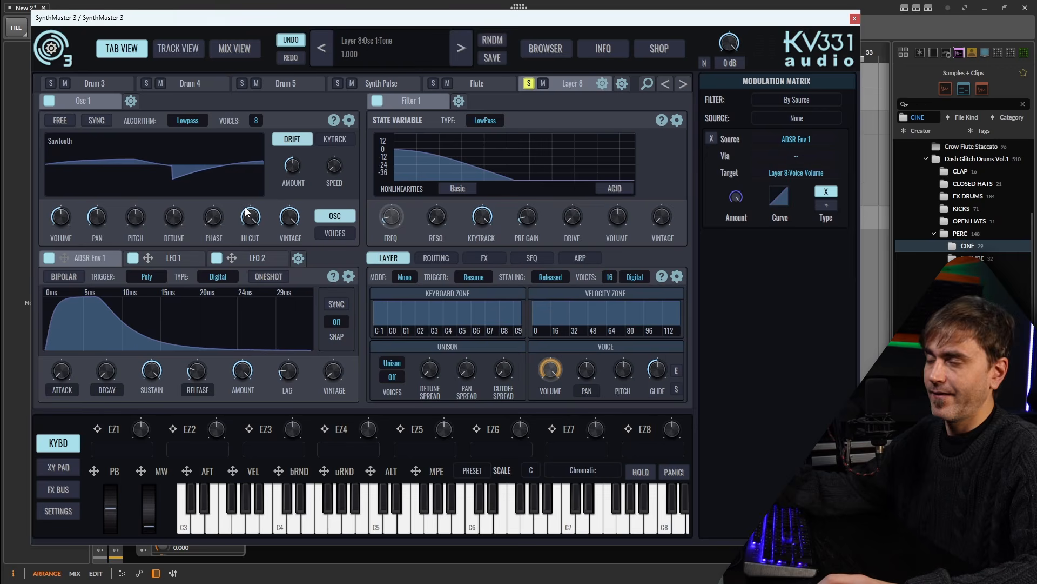
right_click(333, 371)
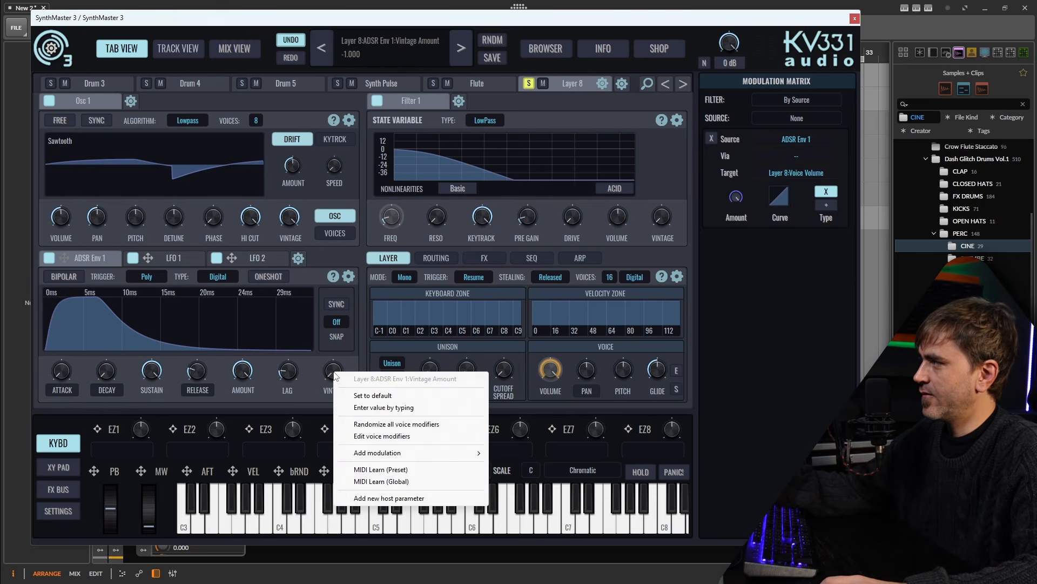
left_click(401, 435)
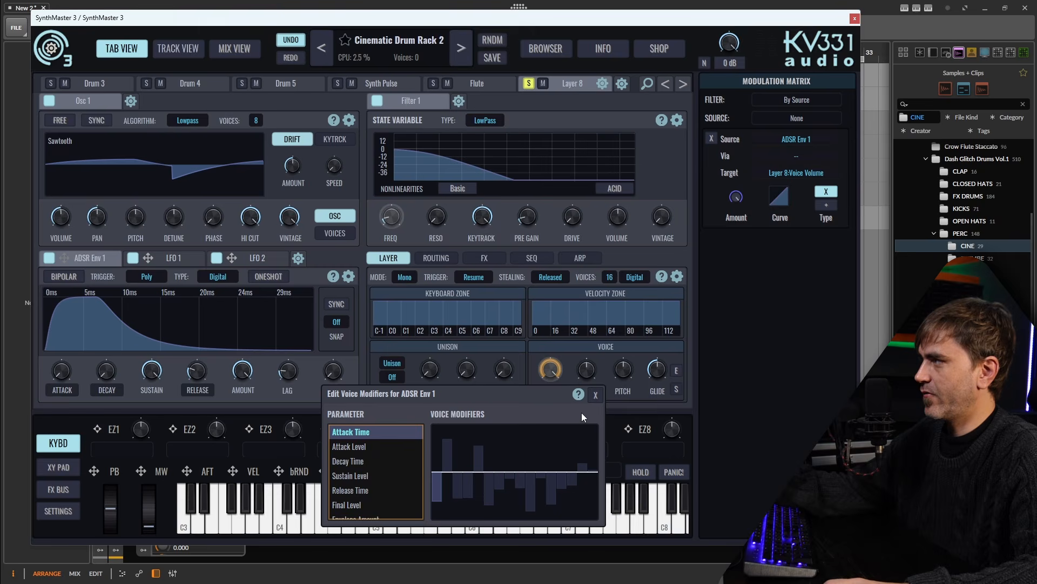
left_click(597, 397)
Step: Check Filter 1's Cutoff and Resonance voice modifiers, and raise the Vintage amounts of Filter 1 and ADSR Env 1
right_click(662, 215)
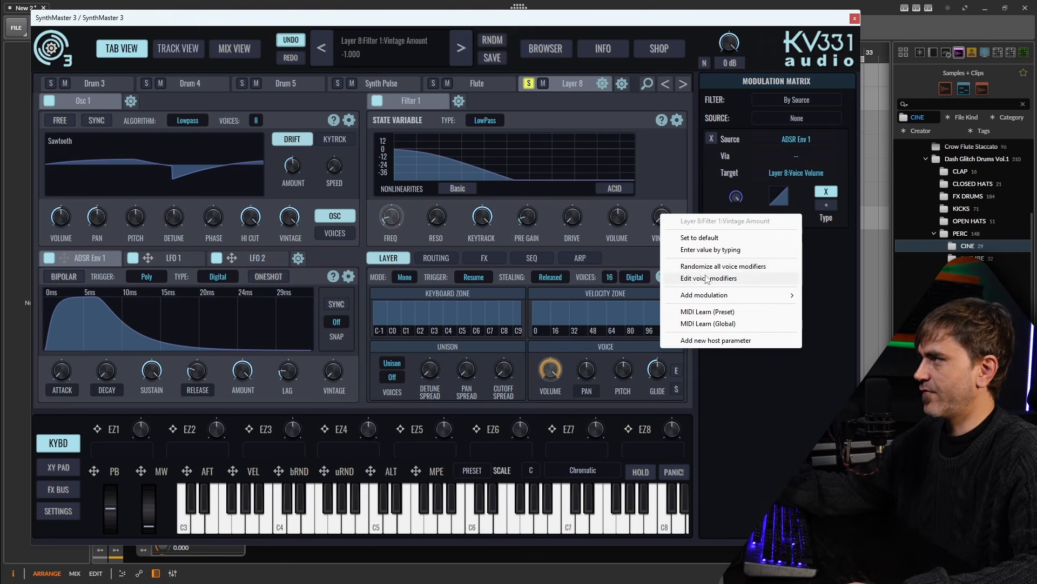
left_click(708, 278)
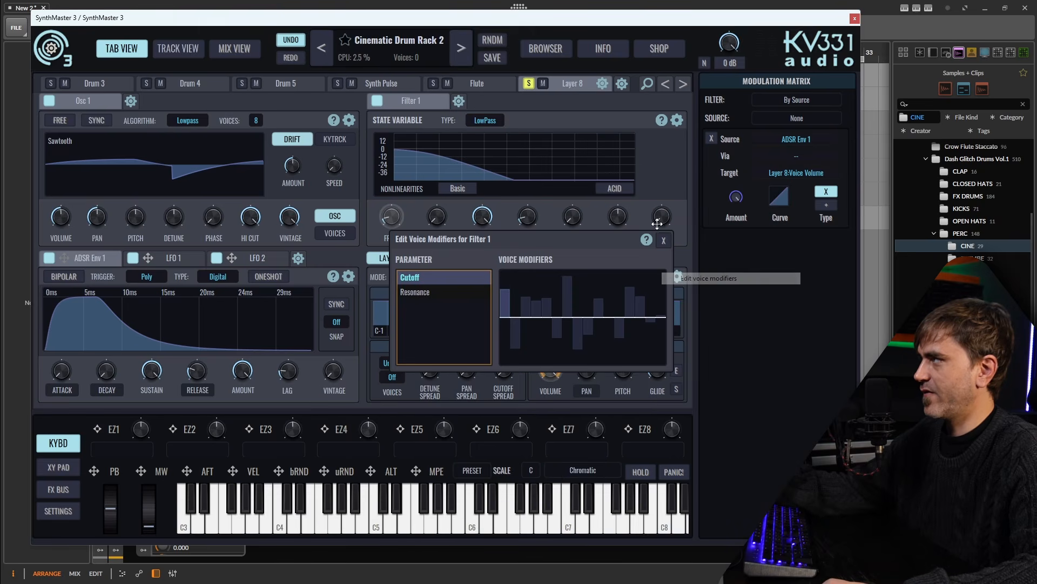
left_click(423, 293)
left_click(666, 239)
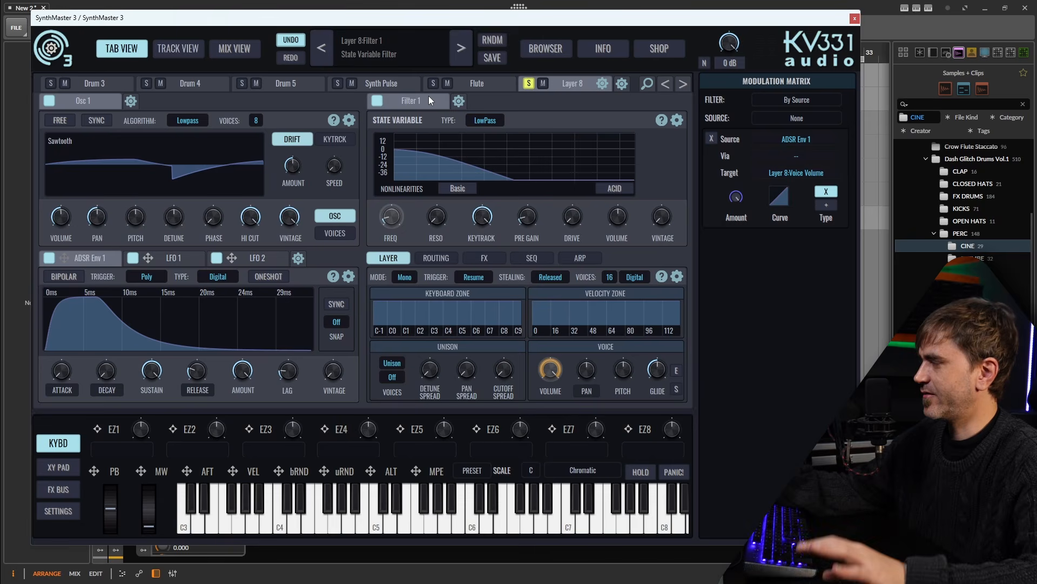
left_click(338, 377)
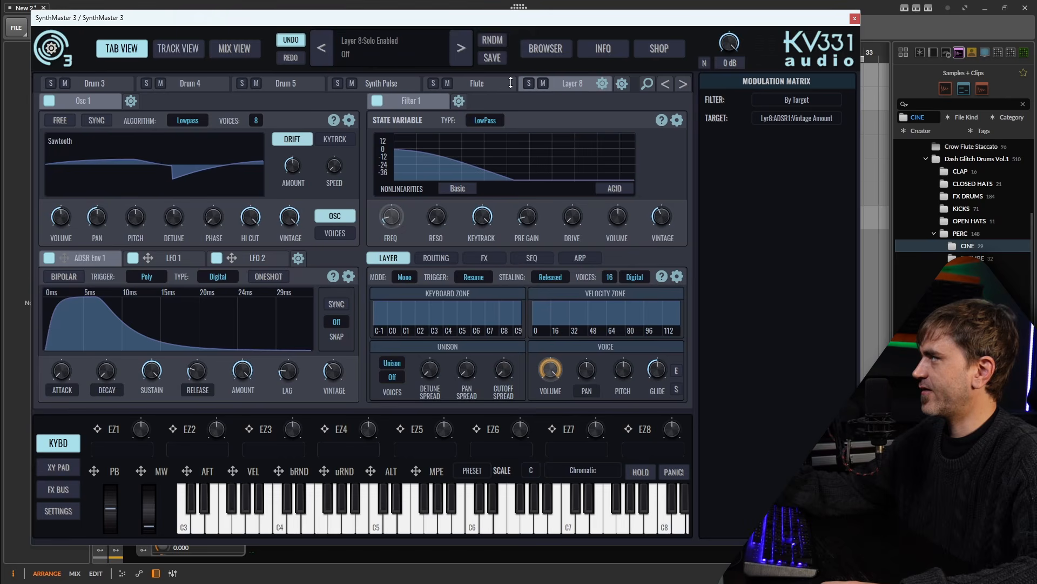
Step: Raise Layer 8's sends to FX Bus 1 and FX Bus 2 in the mixer
left_click(234, 48)
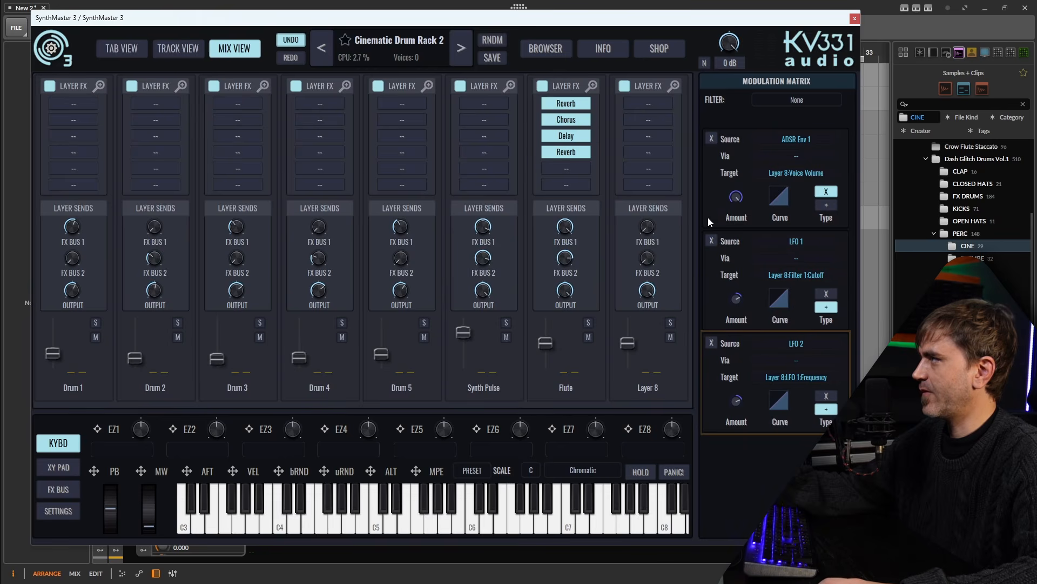
left_click(648, 226)
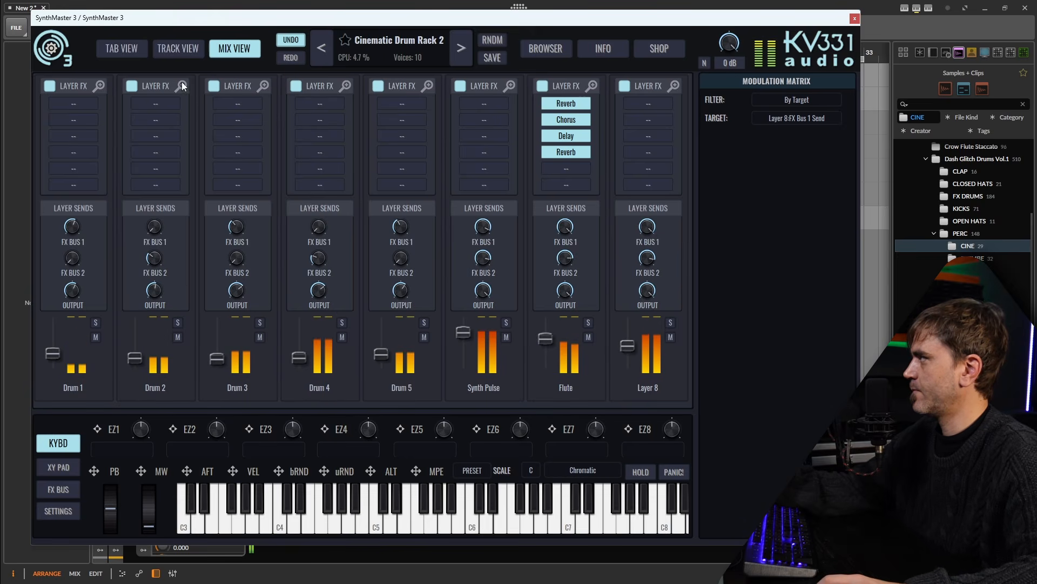
Step: Set the pitch of Layer 8's Osc 1 to 2 octaves up and play notes to audition it
left_click(121, 49)
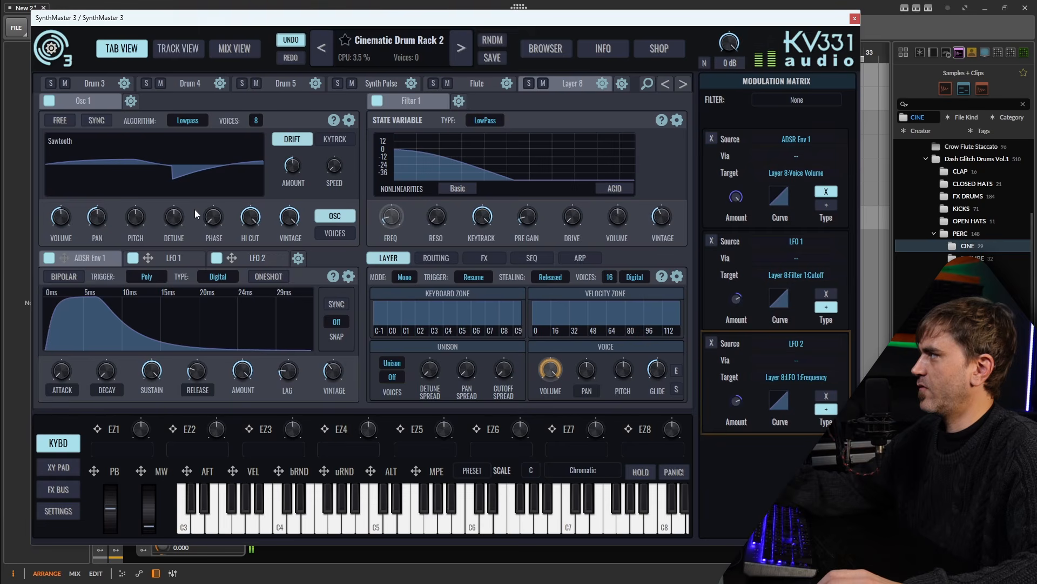
left_click(135, 219)
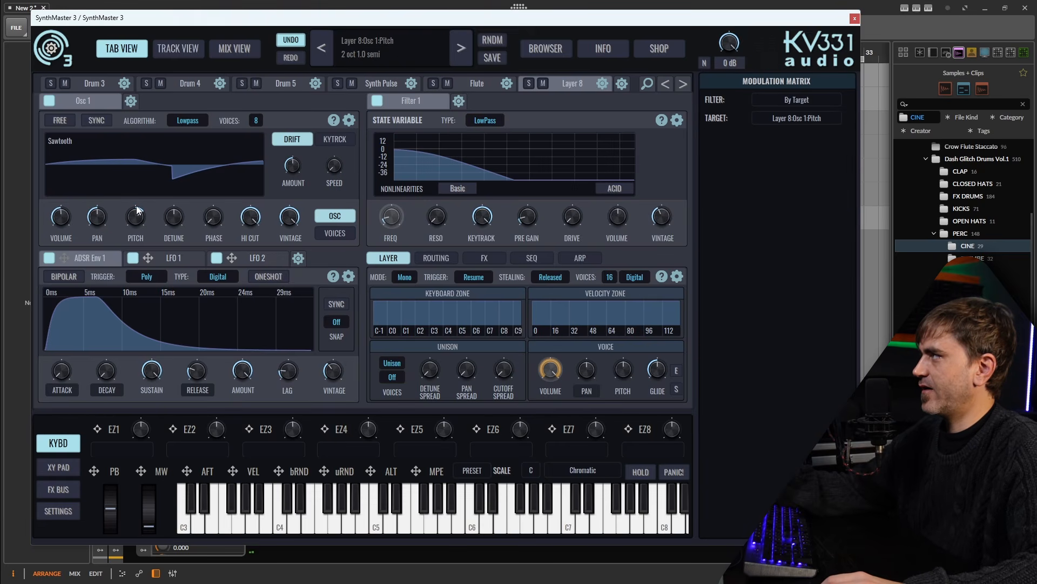
key("a")
key("a")
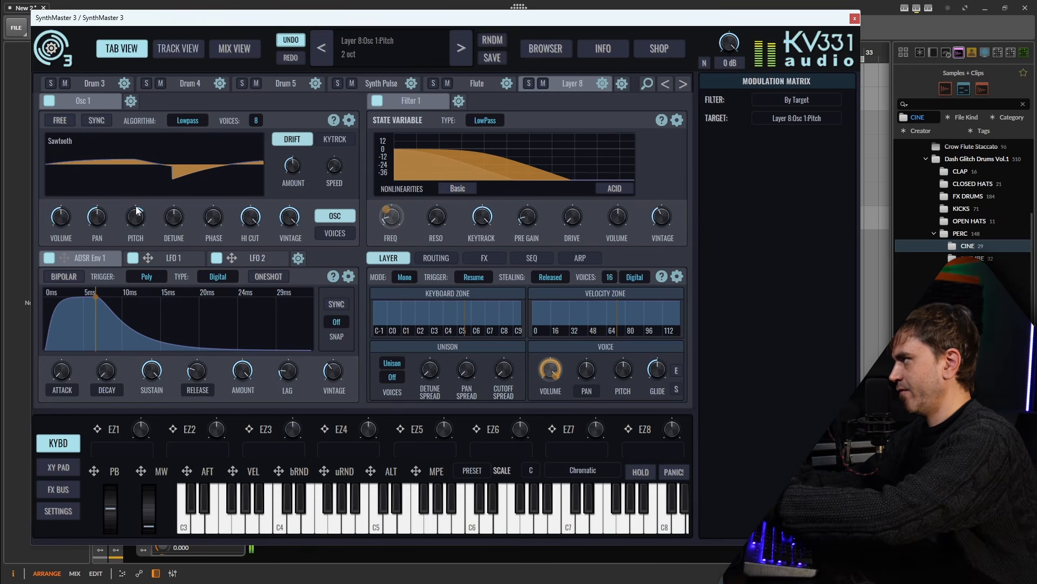
key("a")
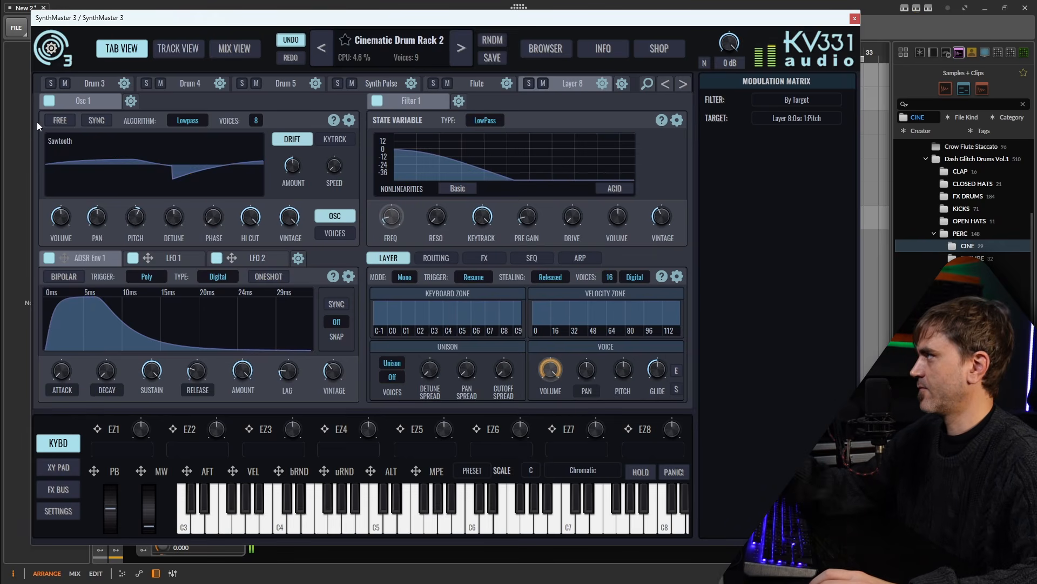
Step: Save the patch as a new preset named Cinematic Drum Rack 3
left_click(492, 59)
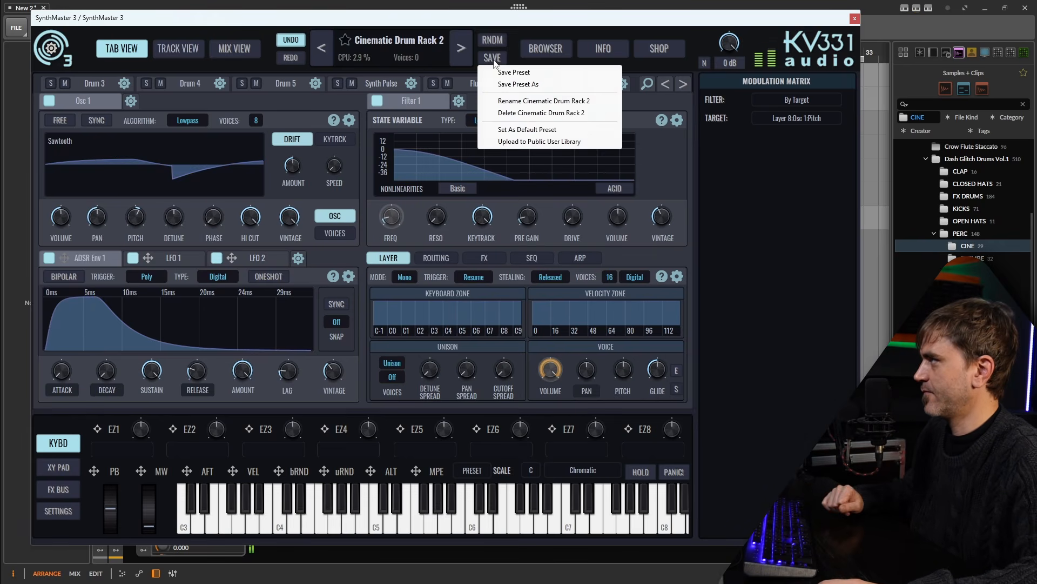
left_click(518, 85)
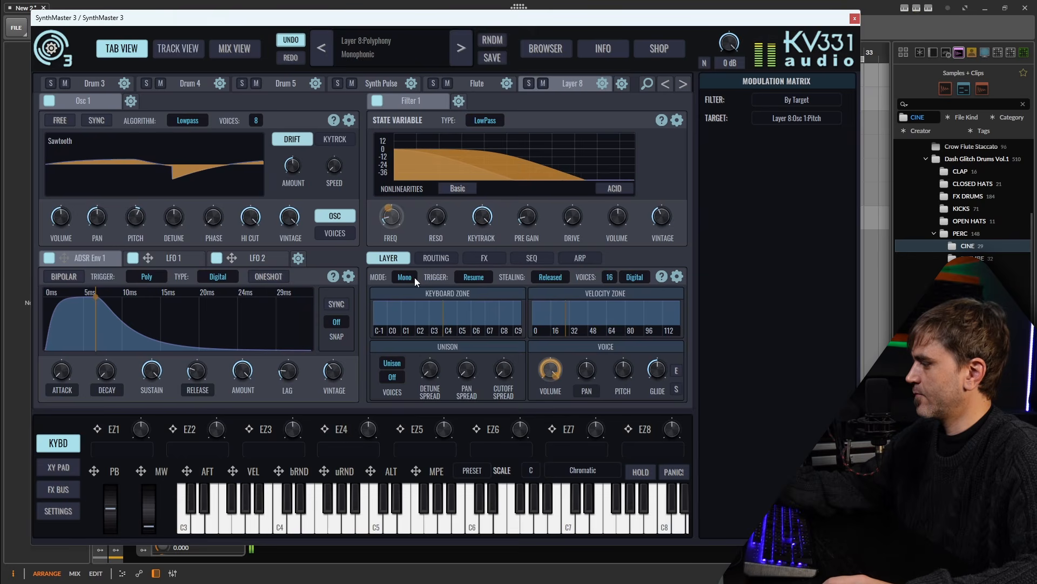
Step: Add Phaser, Chorus and Reverb to the first three effect inserts of Layer 8
left_click(475, 256)
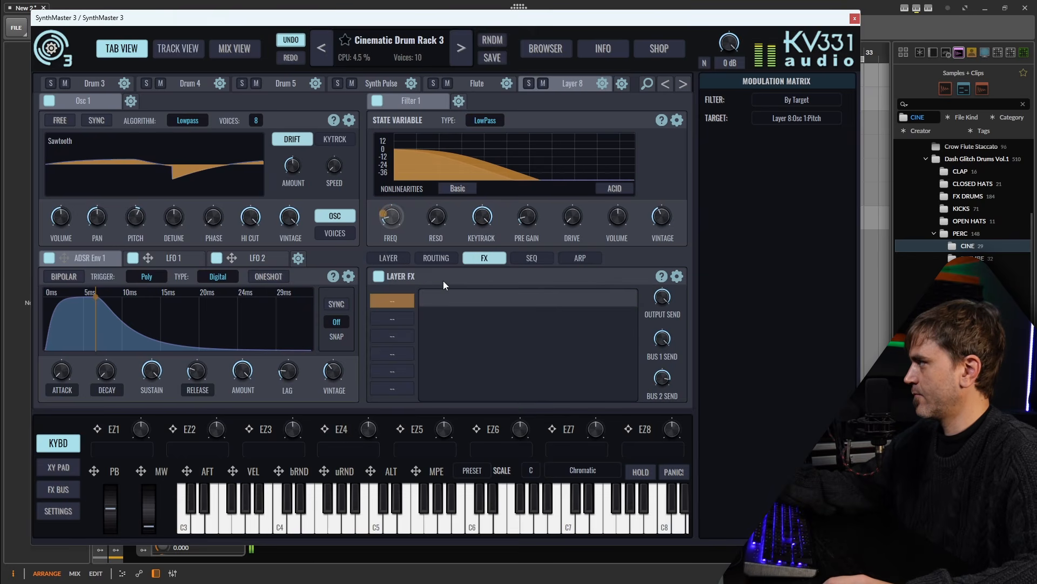
left_click(392, 301)
left_click(417, 371)
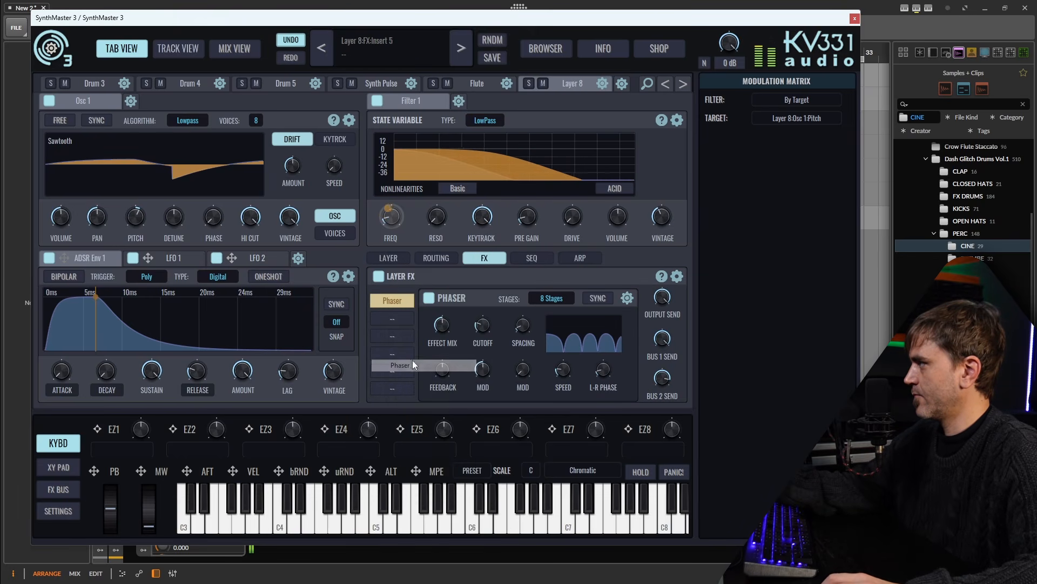
left_click(391, 318)
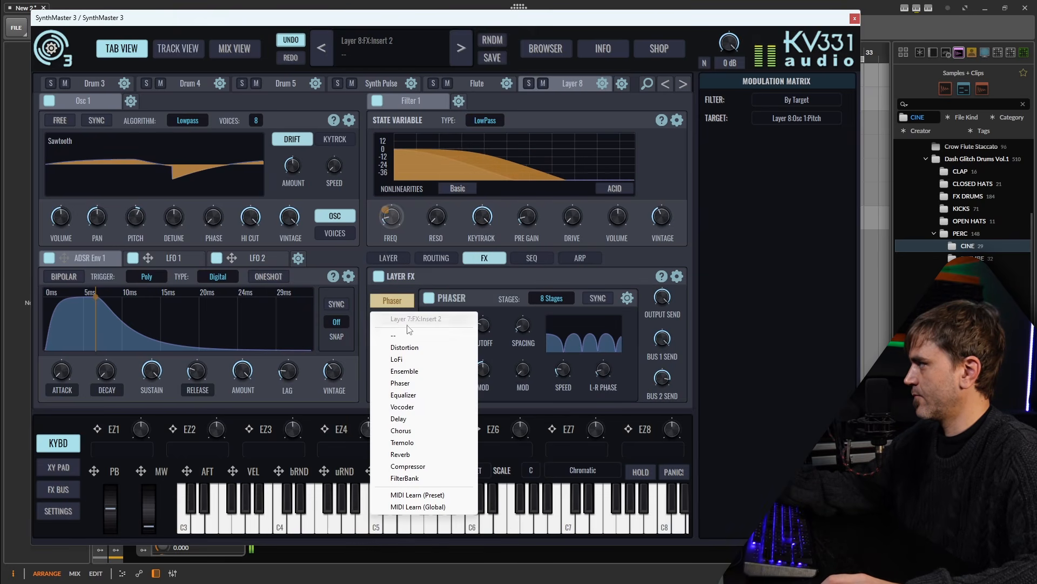
left_click(401, 430)
left_click(391, 336)
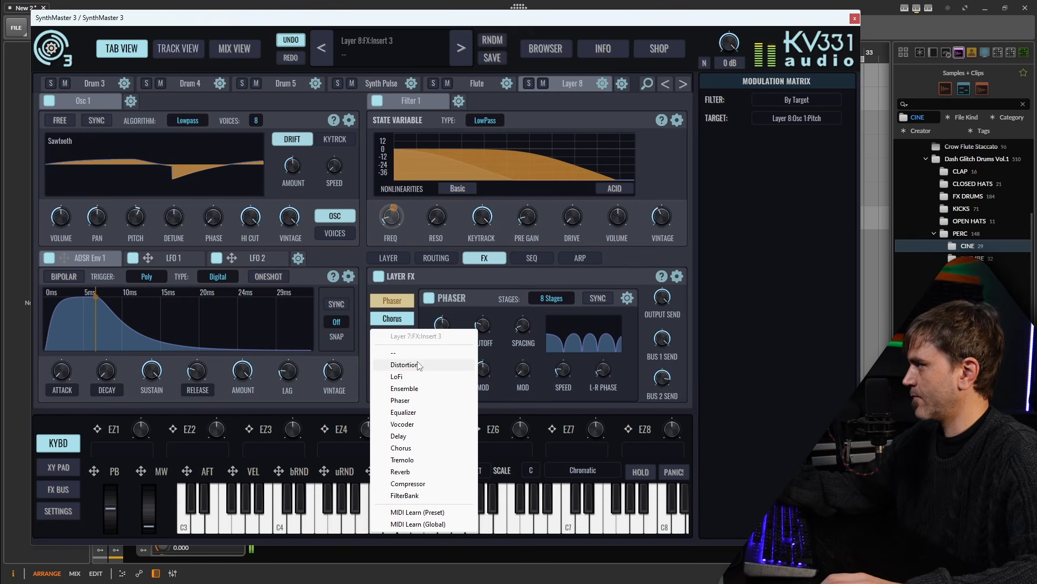
left_click(416, 473)
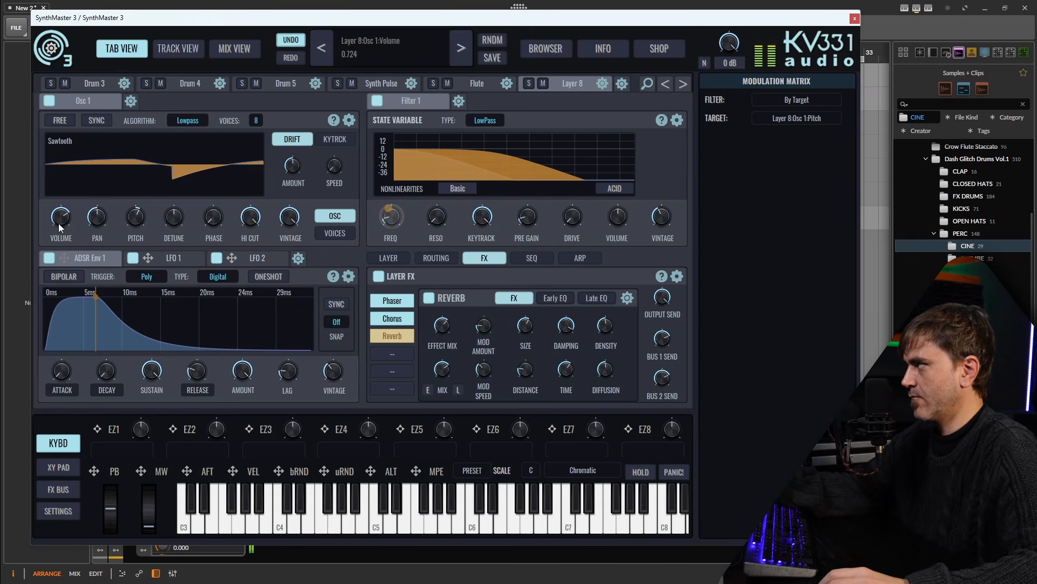
Step: Raise Osc 1's volume on Layer 8 and save the changes to the current preset
left_click_drag(62, 219, 65, 218)
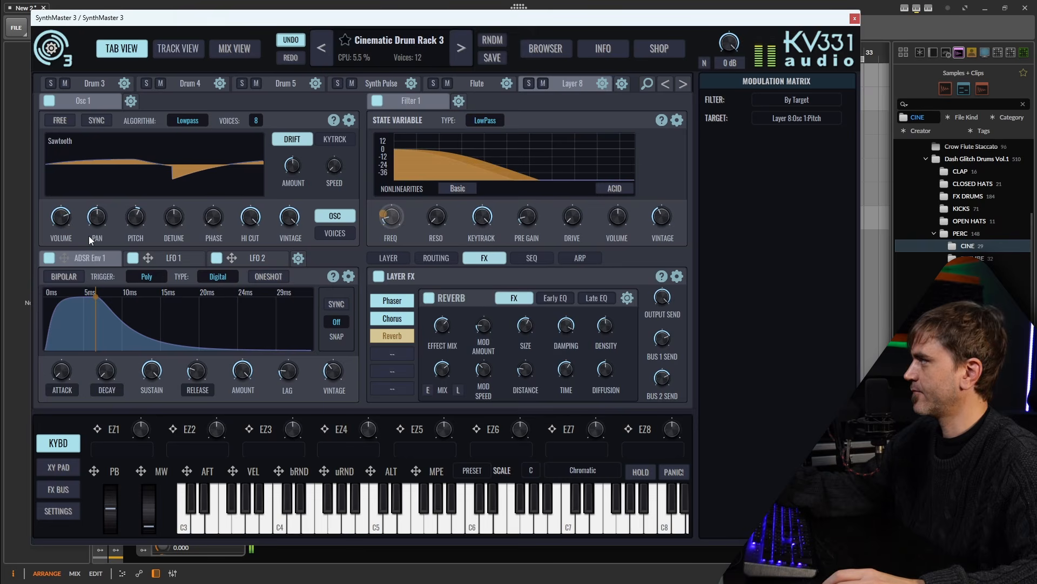
mouse_move(95, 133)
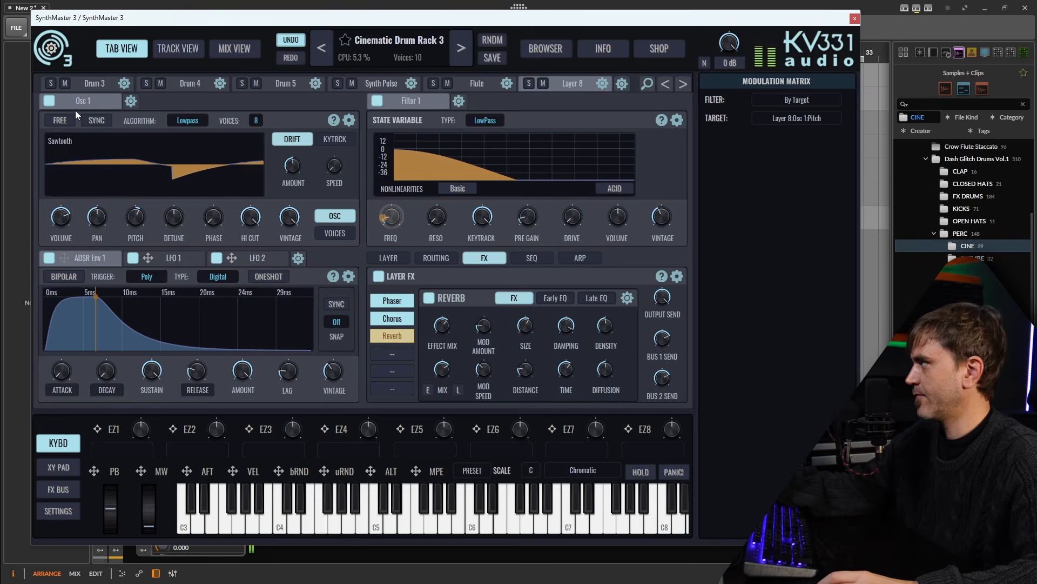
left_click(490, 58)
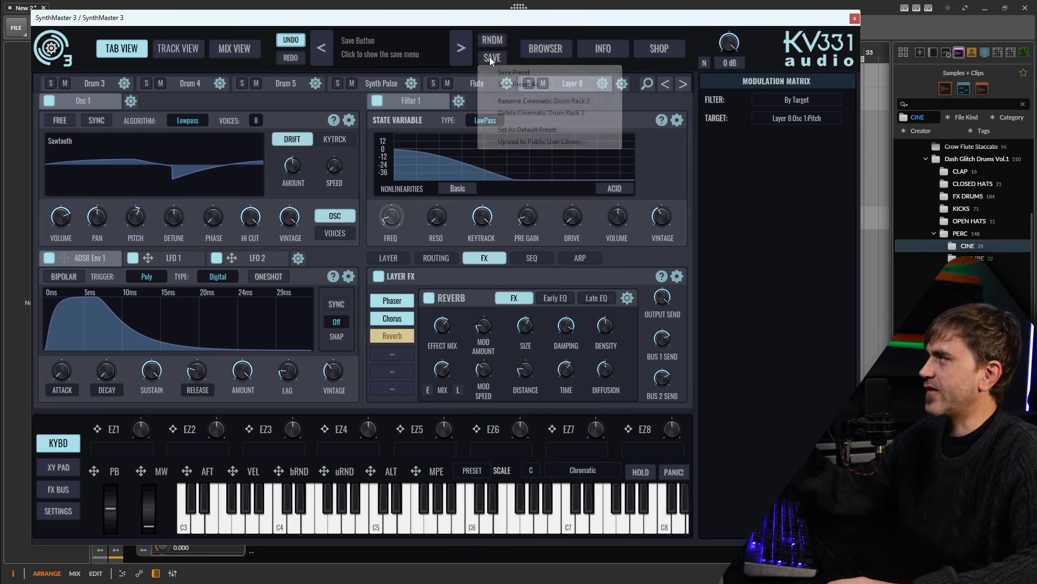
left_click(522, 73)
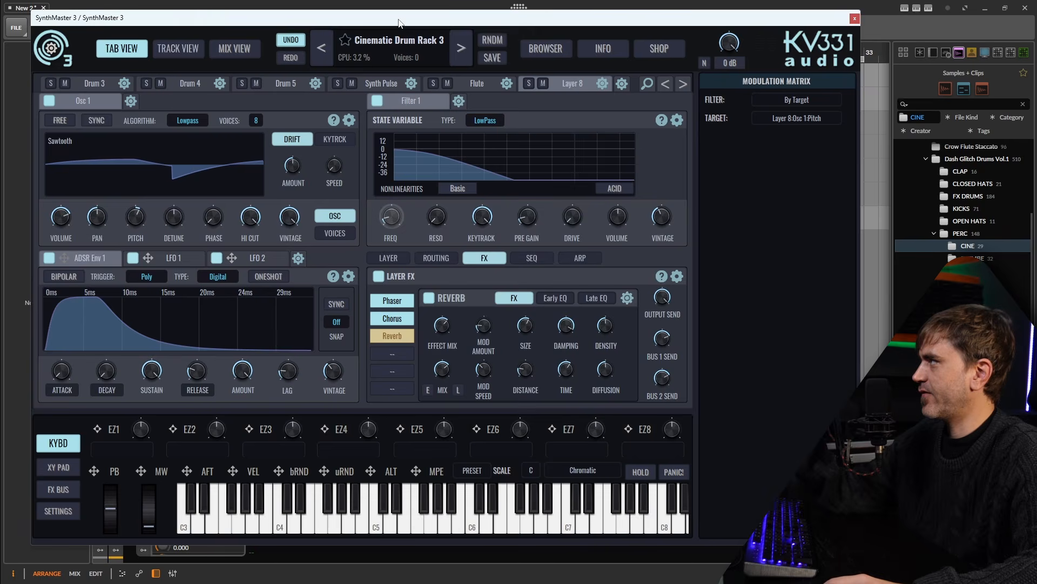
Step: Set the project tempo to 85 BPM and close the SynthMaster 3 window
left_click_drag(399, 19, 424, 111)
left_click_drag(227, 27, 227, 48)
left_click_drag(864, 110, 862, 9)
left_click(876, 12)
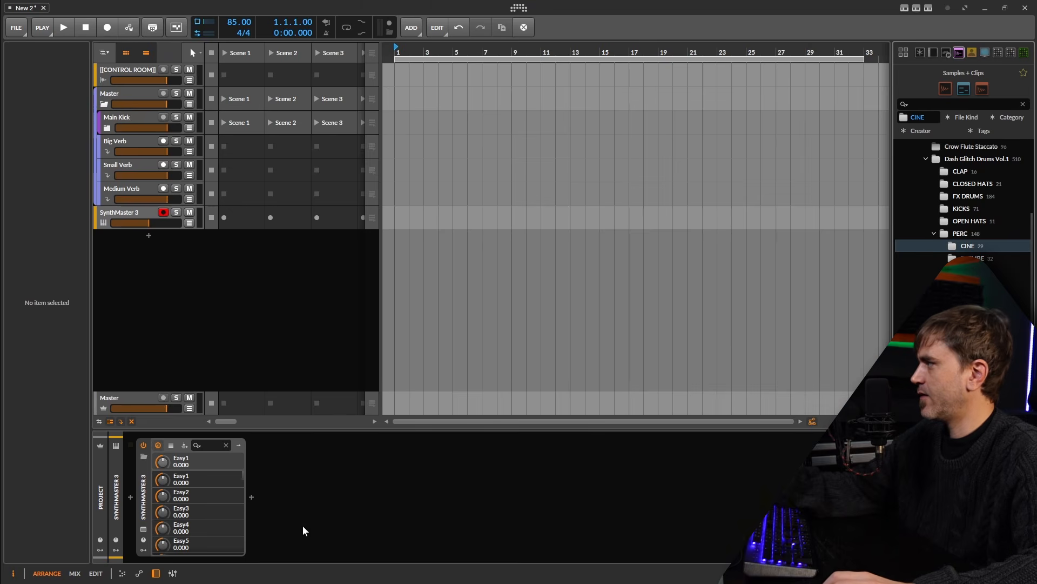
Step: Insert a Note Transpose device before SynthMaster 3 and set its semitone shift to -3
left_click(131, 499)
type("tran")
key("Down")
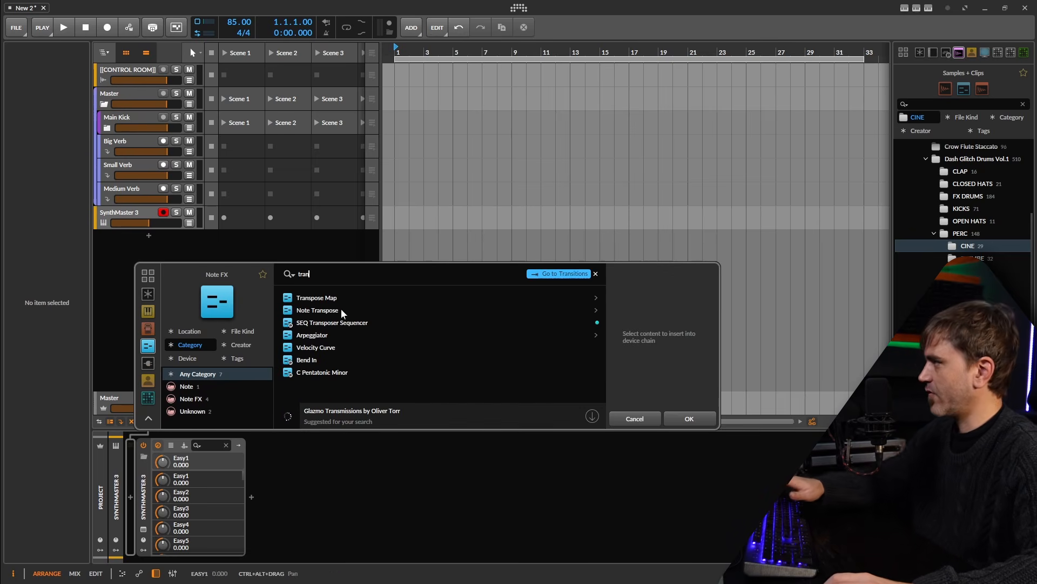
left_click(685, 417)
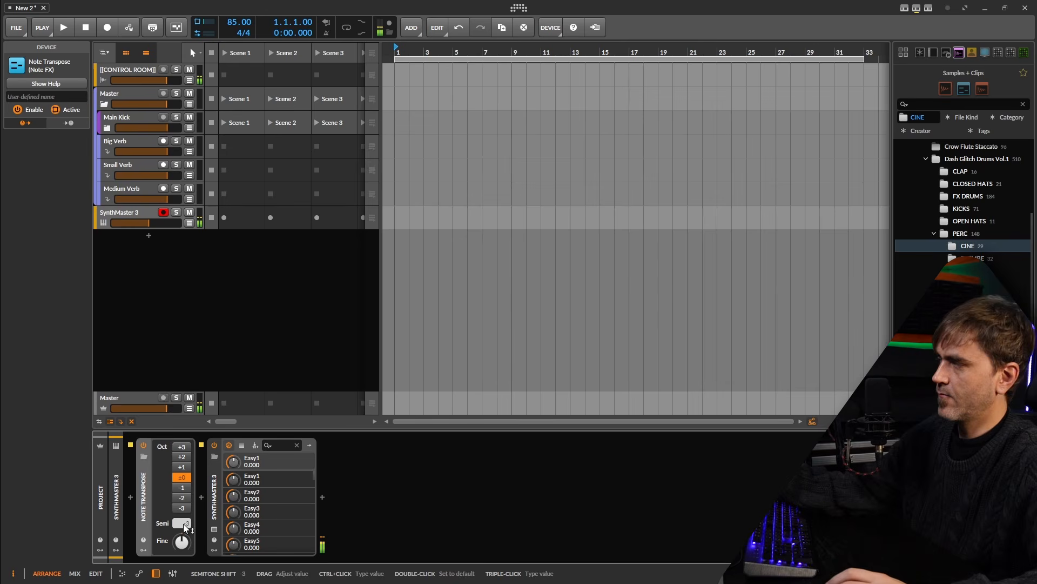
Step: Reopen the SynthMaster 3 window and raise the project tempo to 140 BPM
left_click(214, 530)
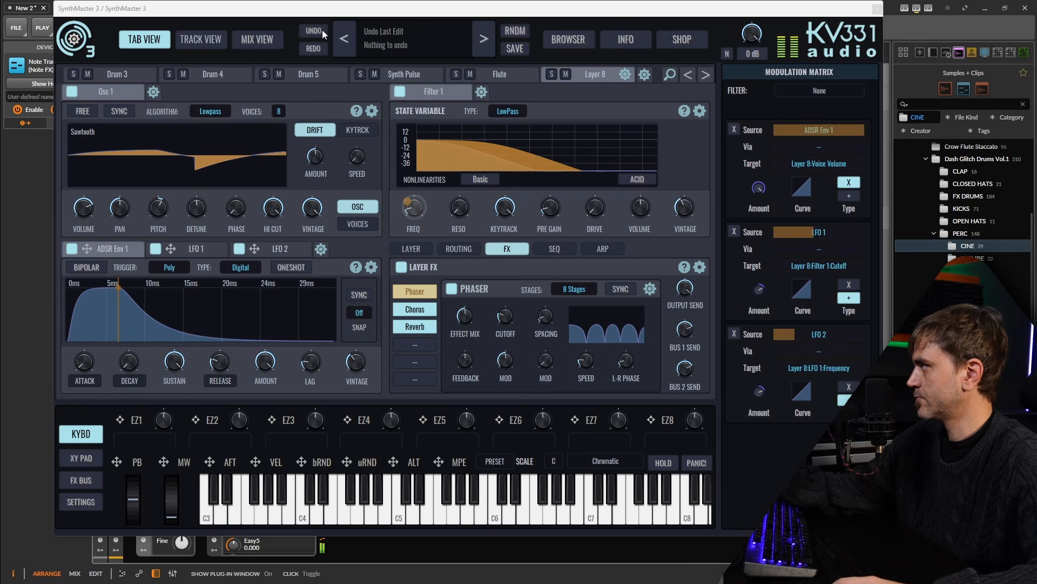
left_click_drag(313, 11, 292, 112)
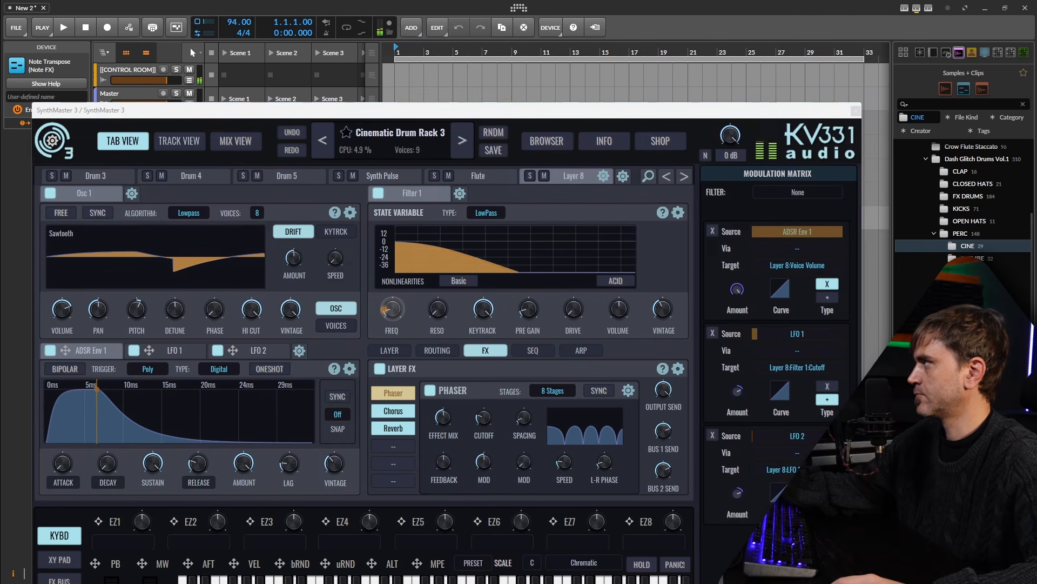
left_click_drag(239, 22, 238, 0)
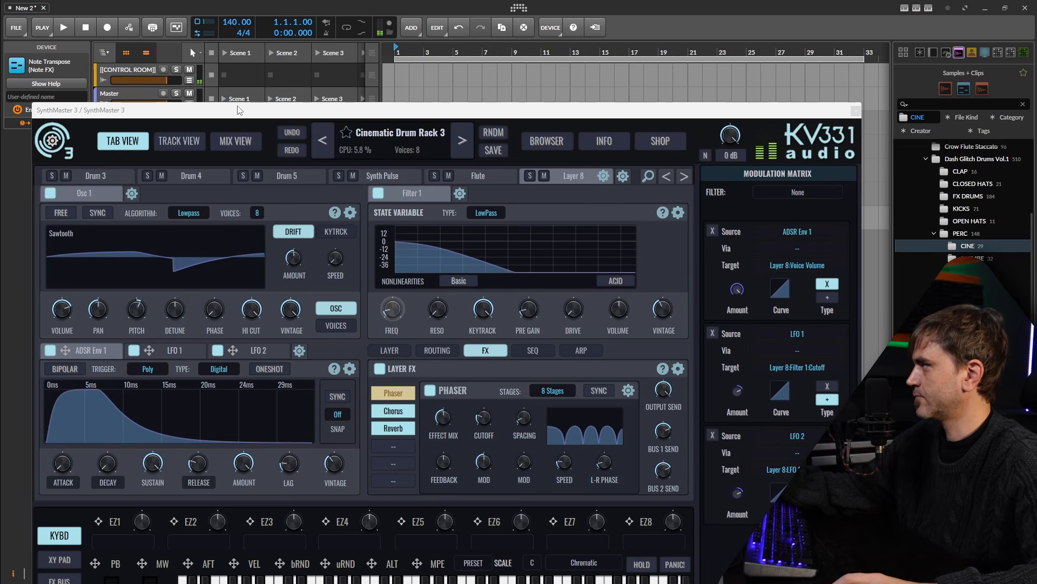
left_click_drag(471, 106, 507, 4)
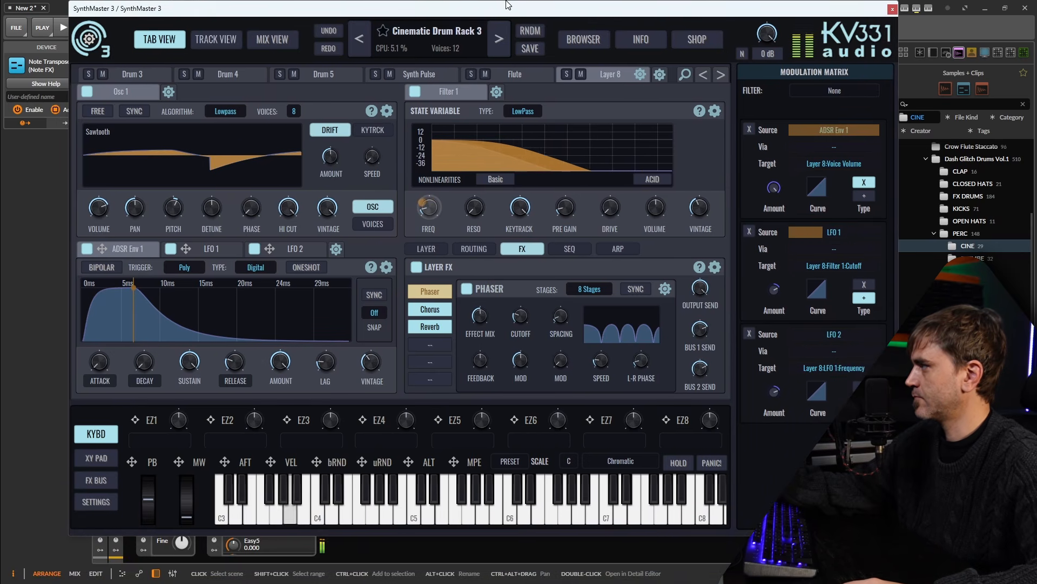